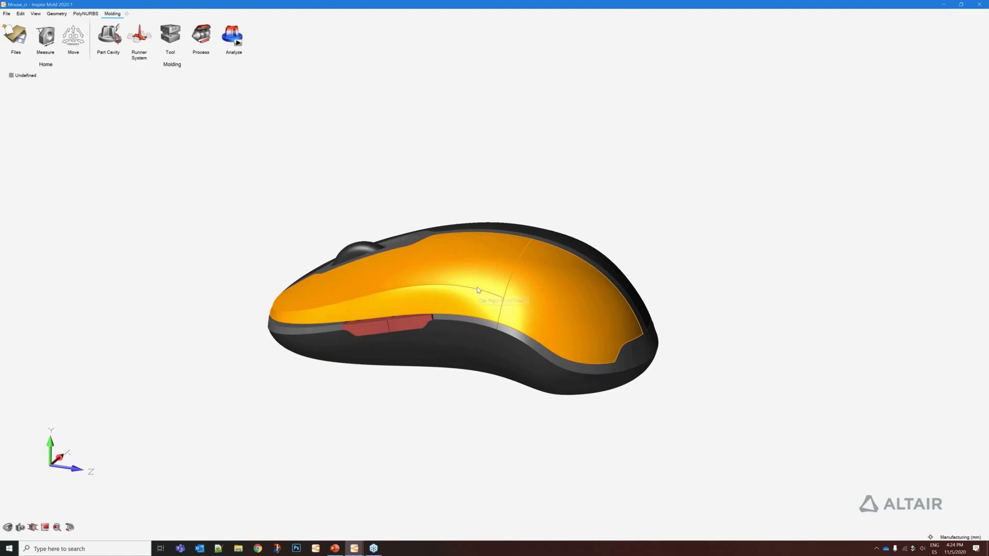
- Hide the mouse's upper outer covers to expose the wheel and internal components
{"action": "key", "text": "h"}
{"action": "left_click", "coordinate": [489, 250]}
{"action": "key", "text": "h"}
{"action": "mouse_move", "coordinate": [411, 397]}
{"action": "middle_mouse_down"}
{"action": "mouse_move", "coordinate": [457, 420]}
{"action": "mouse_move", "coordinate": [409, 396]}
{"action": "middle_mouse_up"}
{"action": "scroll", "coordinate": [394, 322], "scroll_direction": "up", "scroll_amount": 3}
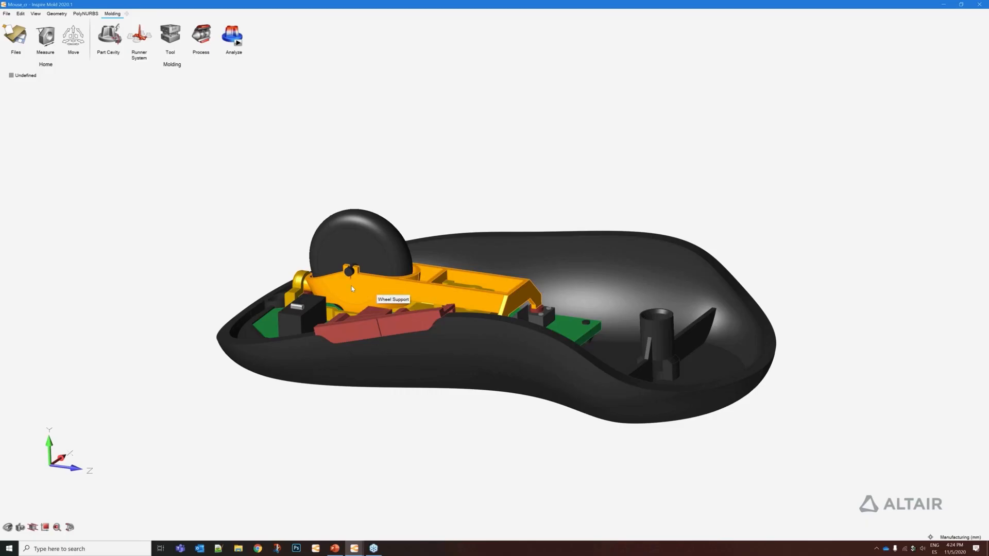
- Isolate the Wheel Support so it is the only part shown
{"action": "scroll", "coordinate": [360, 301], "scroll_direction": "up", "scroll_amount": 5}
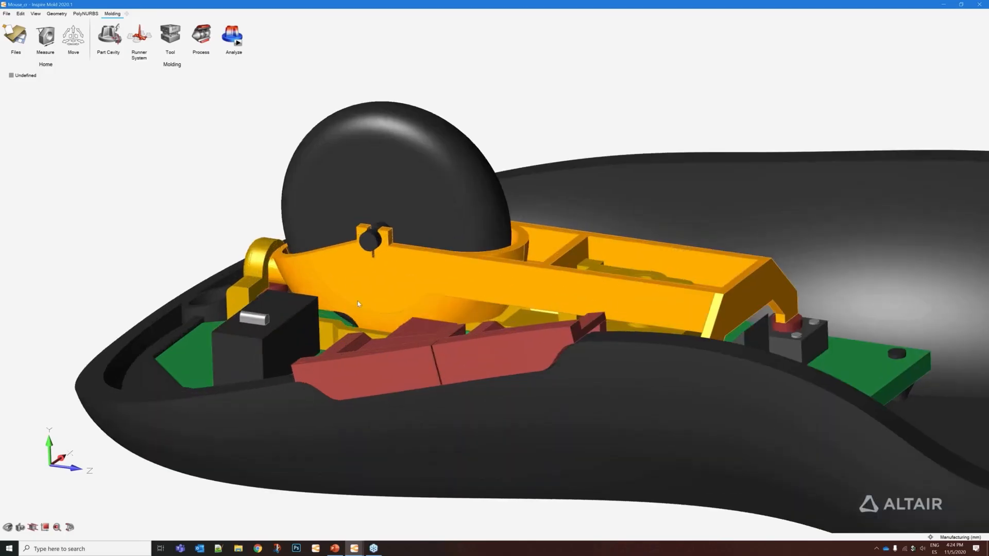
{"action": "mouse_move", "coordinate": [392, 309]}
{"action": "middle_mouse_down"}
{"action": "mouse_move", "coordinate": [374, 284]}
{"action": "mouse_move", "coordinate": [395, 289]}
{"action": "middle_mouse_up"}
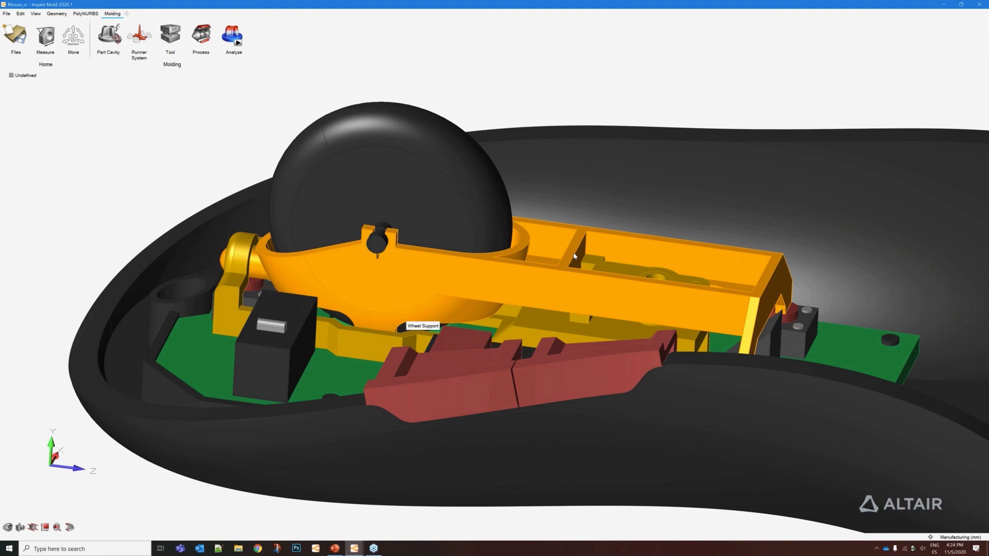
{"action": "middle_click_drag", "start_coordinate": [574, 256], "coordinate": [573, 251]}
{"action": "scroll", "coordinate": [318, 233], "scroll_direction": "up", "scroll_amount": 1}
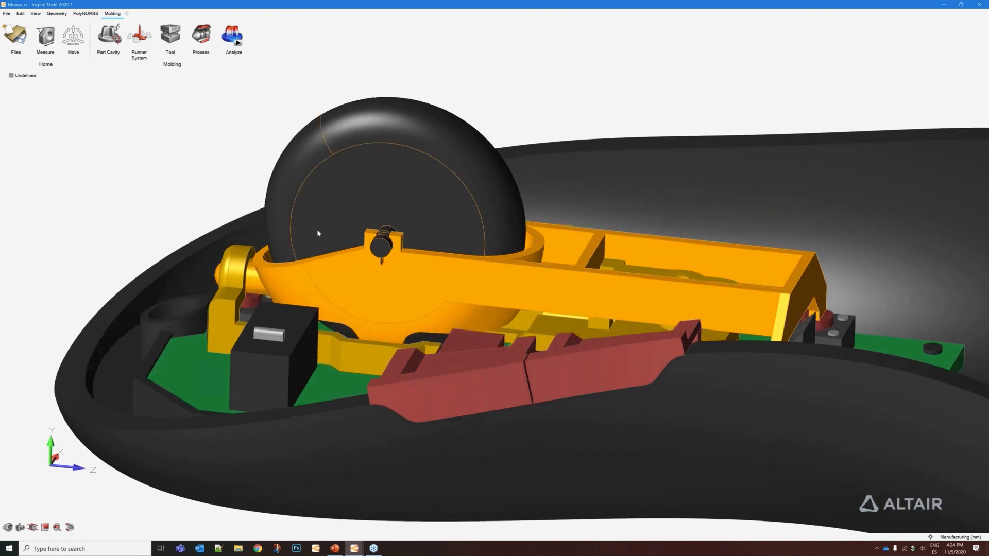
{"action": "scroll", "coordinate": [318, 234], "scroll_direction": "up", "scroll_amount": 2}
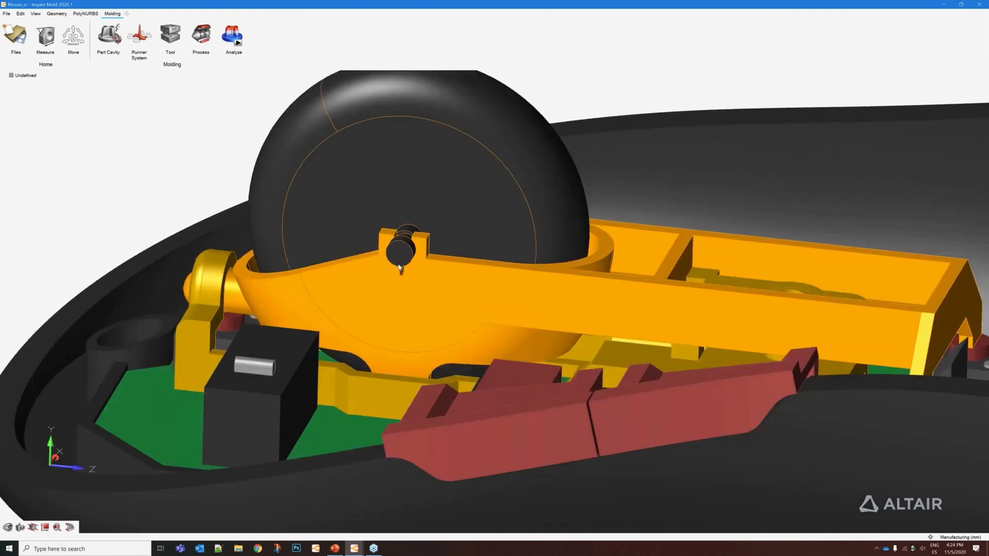
{"action": "right_click_drag", "start_coordinate": [400, 268], "coordinate": [403, 278]}
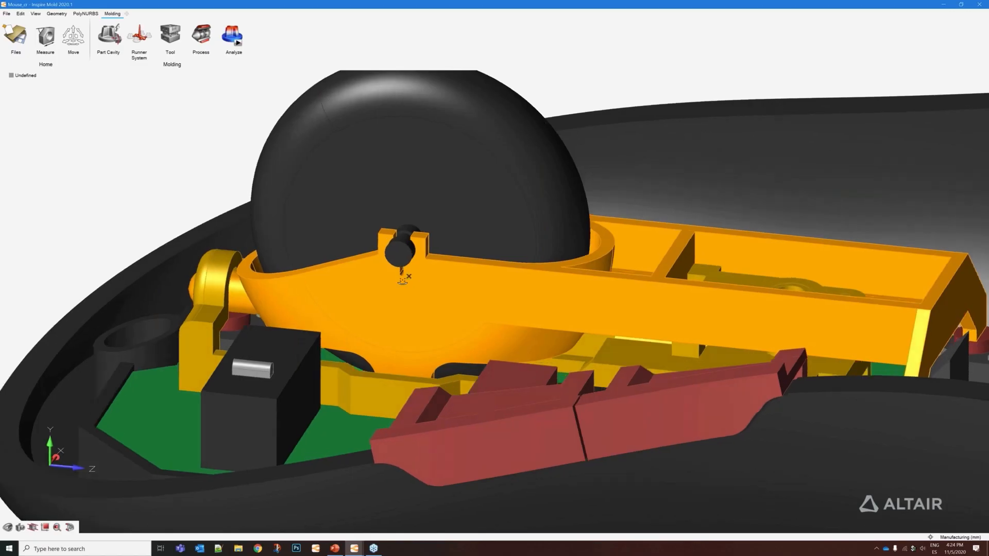
{"action": "key", "text": "i"}
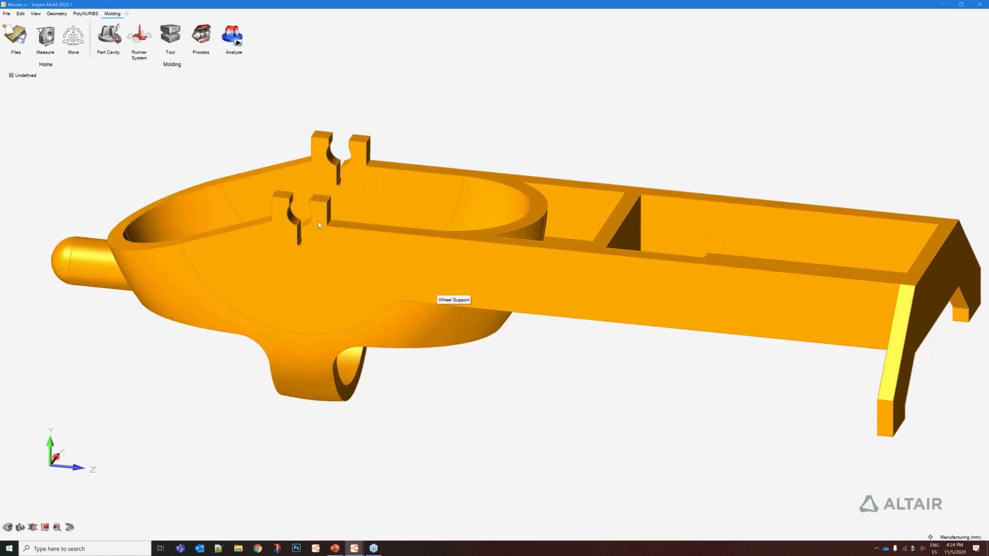
- Designate the wheel support as the part cavity to mold
{"action": "scroll", "coordinate": [478, 300], "scroll_direction": "down", "scroll_amount": 2}
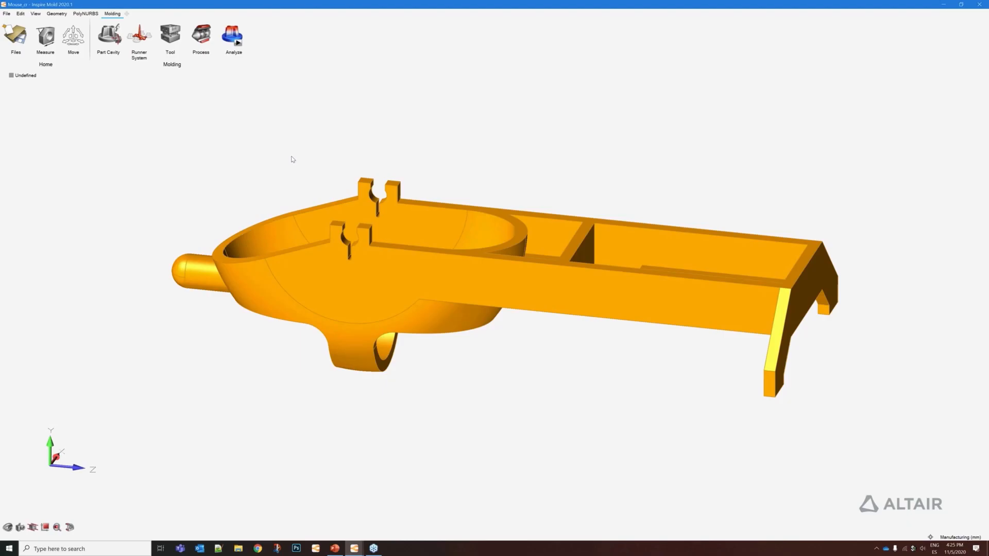
{"action": "scroll", "coordinate": [240, 203], "scroll_direction": "down", "scroll_amount": 2}
{"action": "right_click_drag", "start_coordinate": [455, 174], "coordinate": [420, 180]}
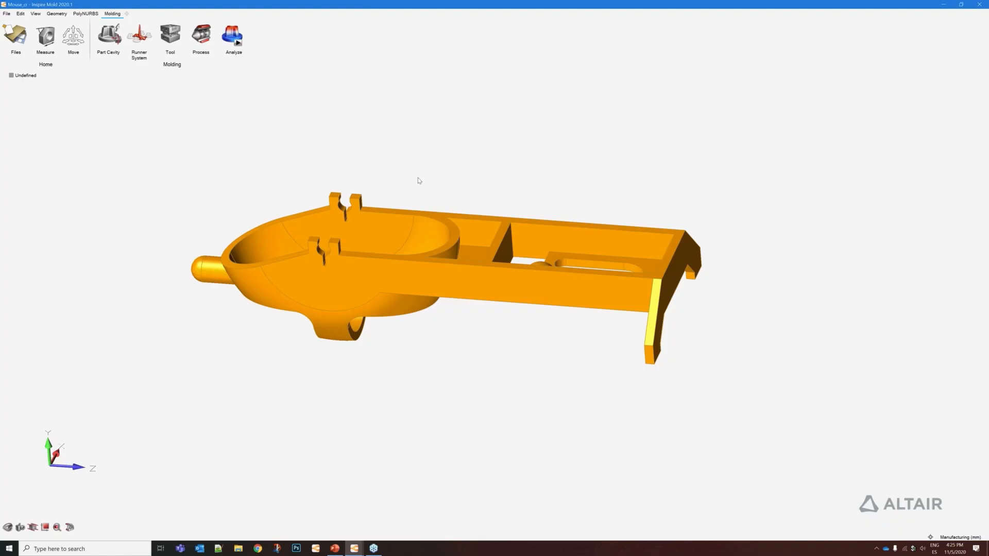
{"action": "left_click", "coordinate": [508, 172]}
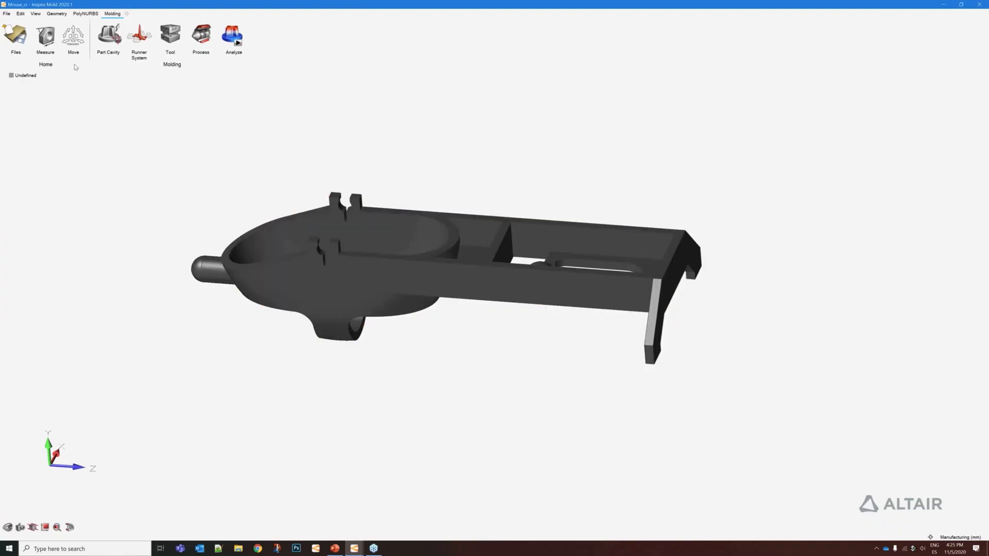
{"action": "left_click", "coordinate": [108, 36]}
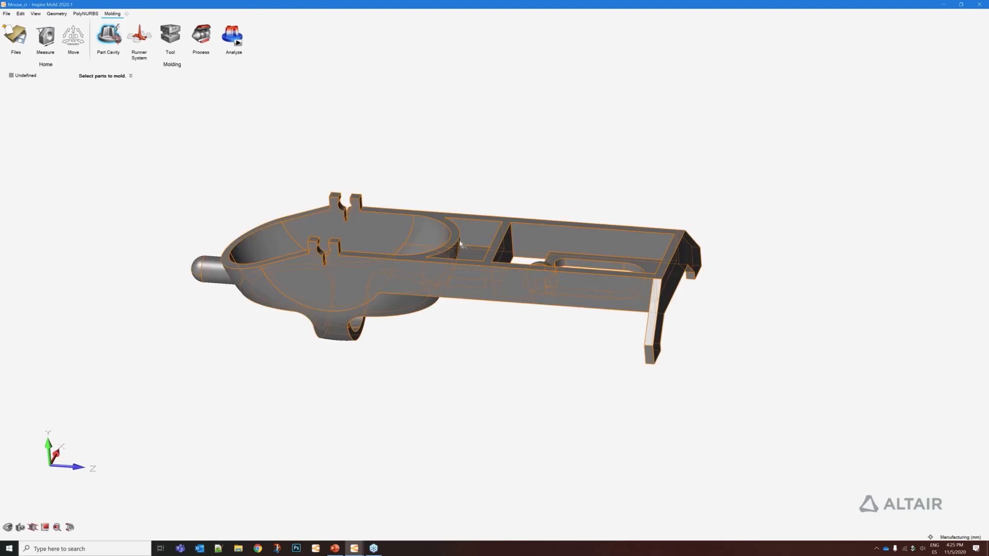
{"action": "left_click", "coordinate": [422, 226]}
{"action": "middle_click_drag", "start_coordinate": [534, 189], "coordinate": [527, 194]}
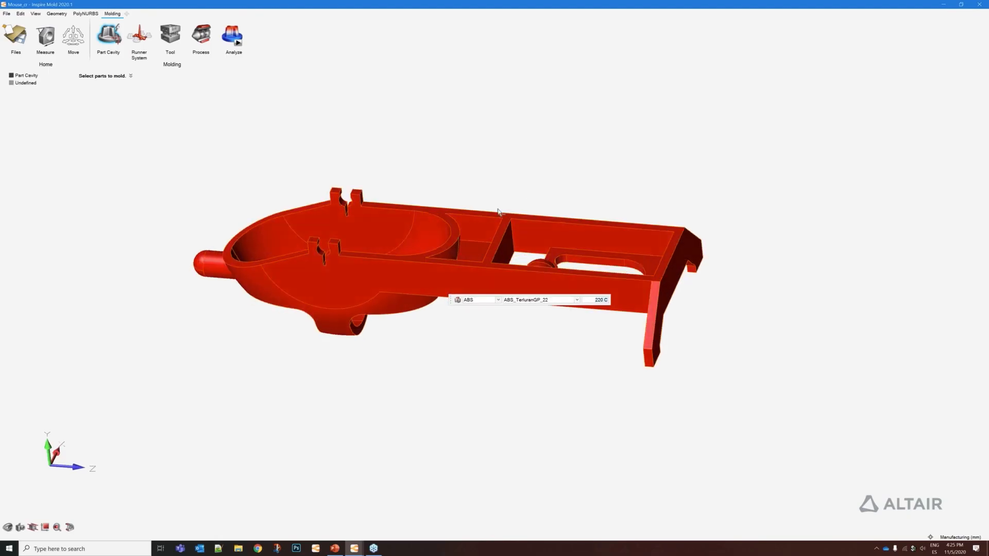
- Assign the ABS grade ABS_TerluranGP_22 to the part cavity and set its melt temperature to 260 C
{"action": "left_click", "coordinate": [475, 300]}
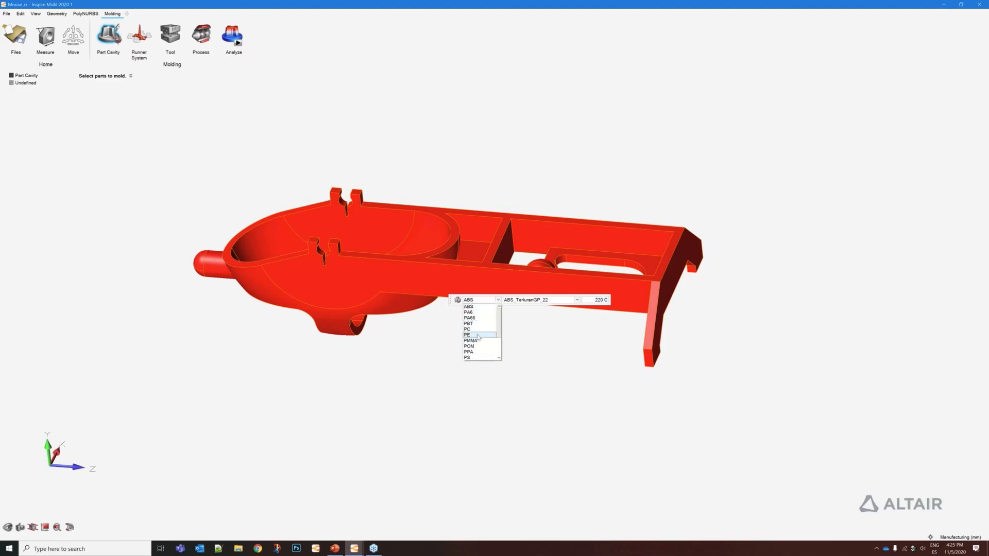
{"action": "left_click", "coordinate": [523, 300]}
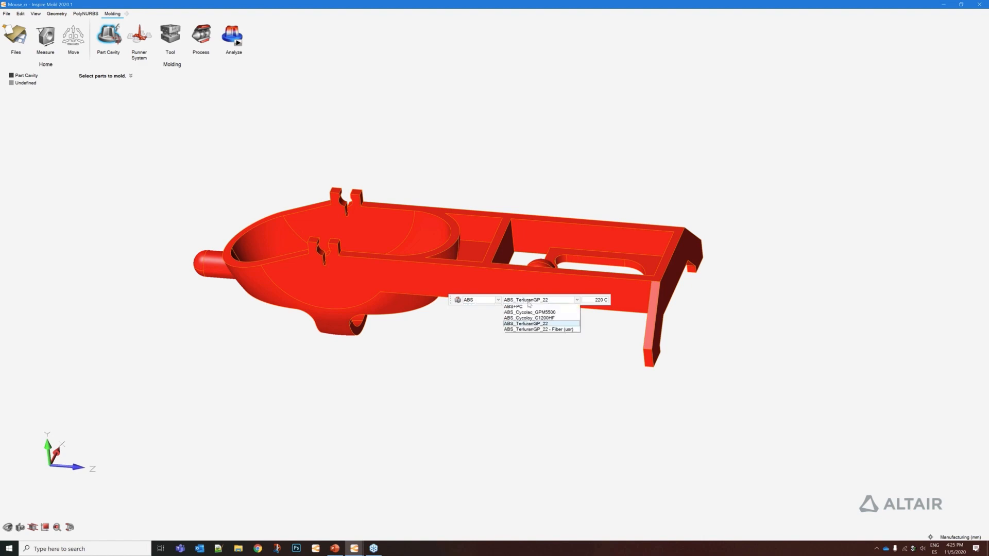
{"action": "left_click", "coordinate": [540, 324]}
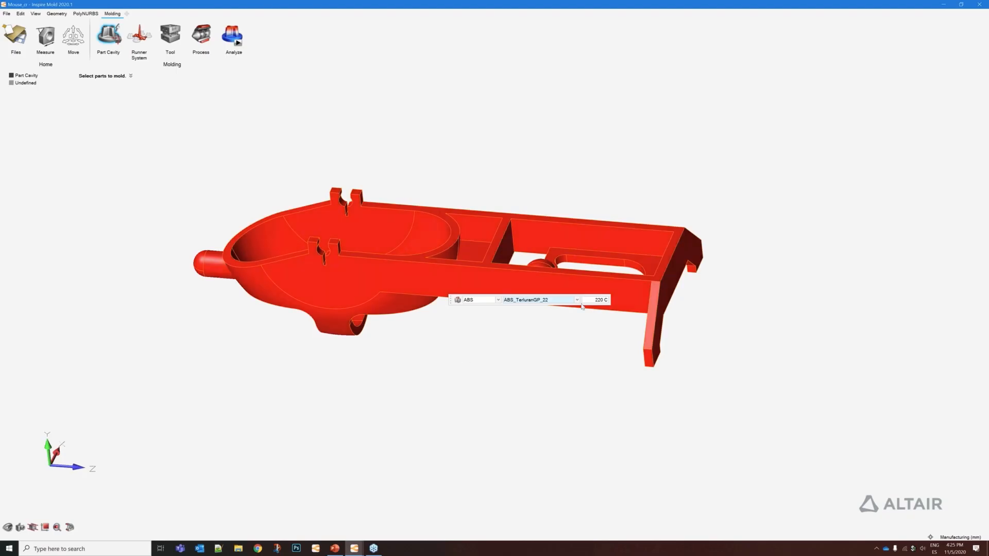
{"action": "left_click", "coordinate": [592, 301]}
{"action": "type", "text": "260"}
{"action": "key", "text": "Return"}
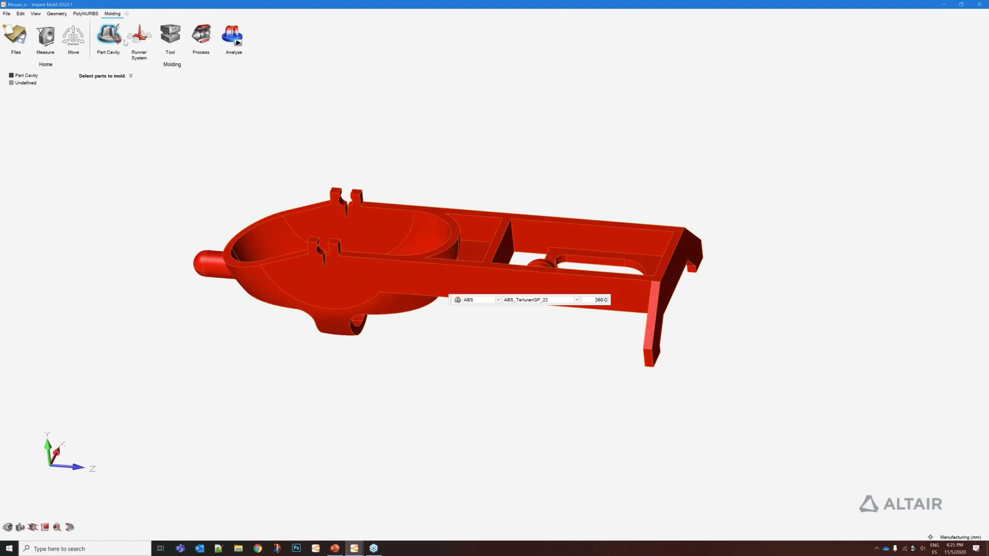
- Place a circular gate with a 0.8 mm radius on the wheel support's outer side face below the front axle clip
{"action": "left_click", "coordinate": [139, 36]}
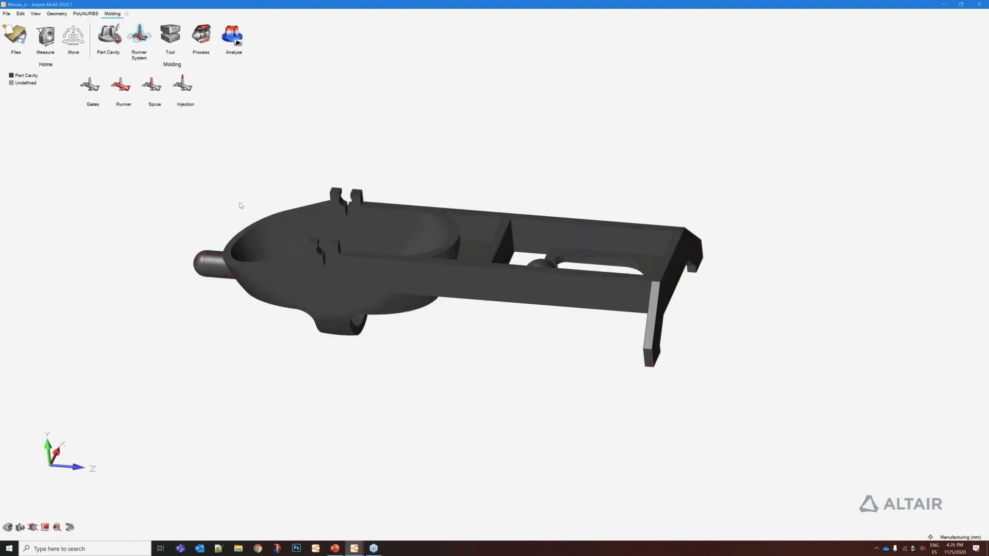
{"action": "scroll", "coordinate": [410, 341], "scroll_direction": "up", "scroll_amount": 3}
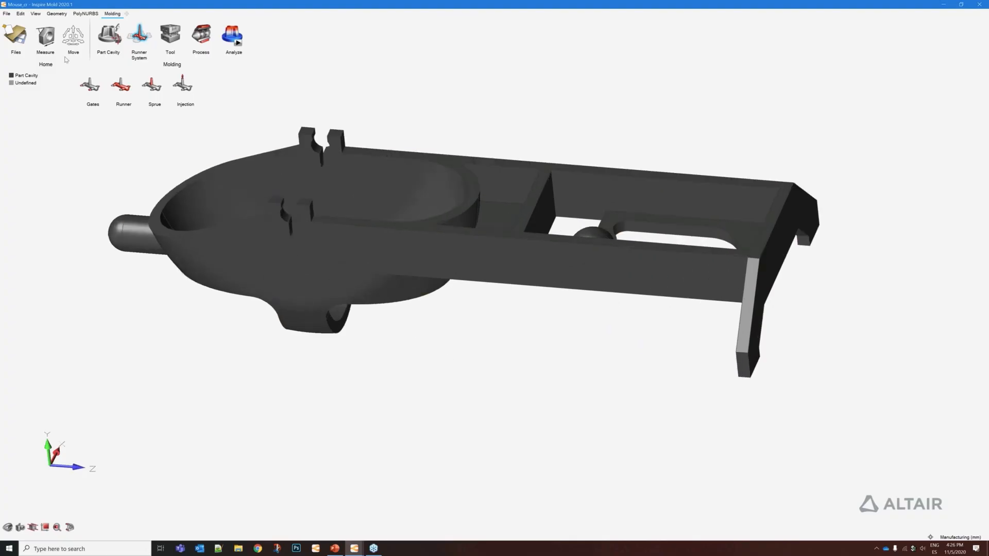
{"action": "left_click", "coordinate": [89, 85]}
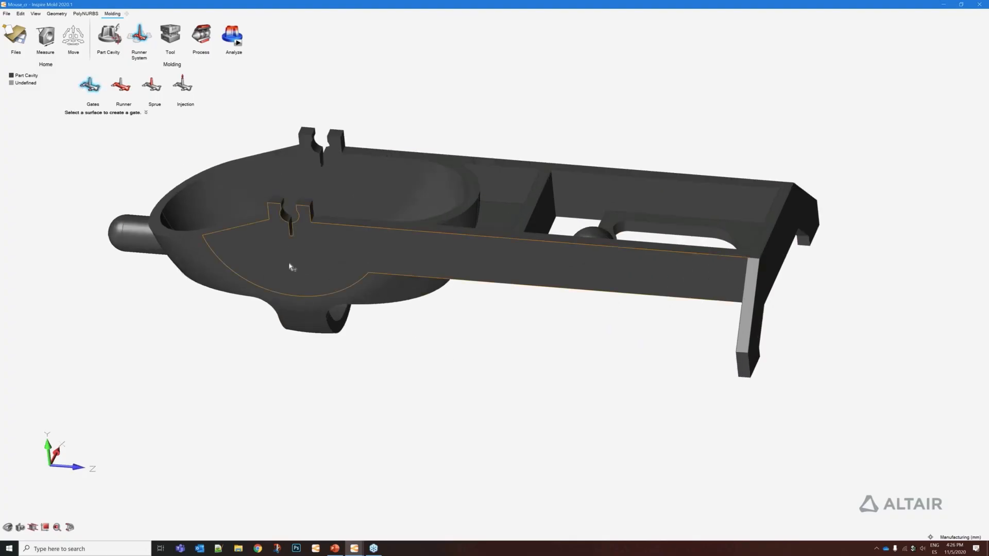
{"action": "left_click", "coordinate": [290, 267]}
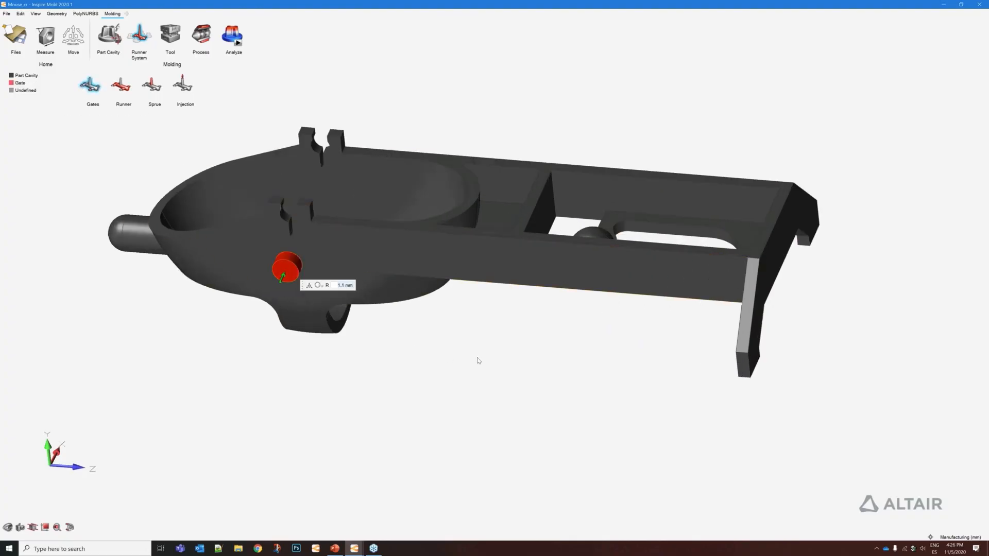
{"action": "type", "text": "0.8"}
{"action": "key", "text": "Return"}
{"action": "right_click_drag", "start_coordinate": [494, 364], "coordinate": [444, 336]}
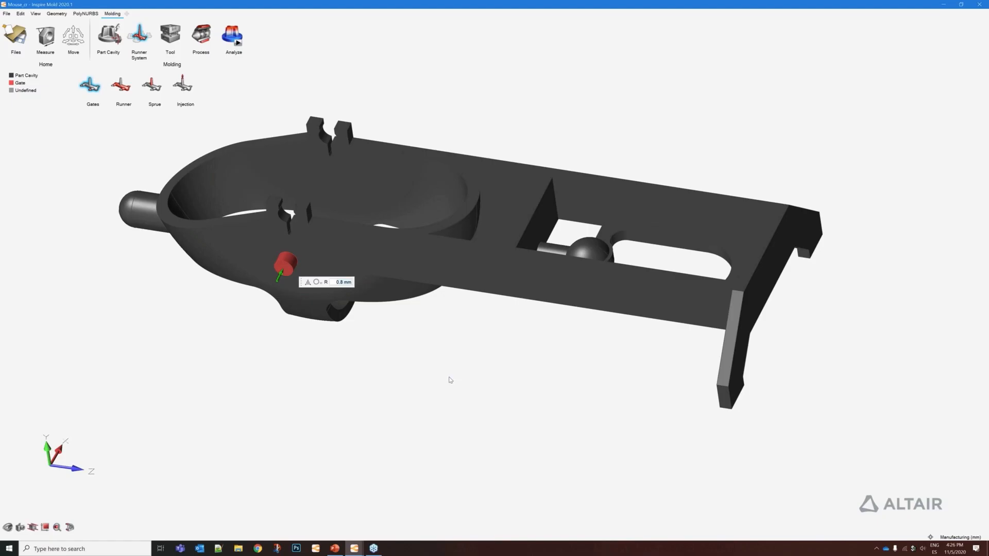
{"action": "mouse_move", "coordinate": [416, 362]}
{"action": "right_mouse_down"}
{"action": "mouse_move", "coordinate": [414, 376]}
{"action": "mouse_move", "coordinate": [418, 359]}
{"action": "right_mouse_up"}
{"action": "right_click", "coordinate": [430, 349]}
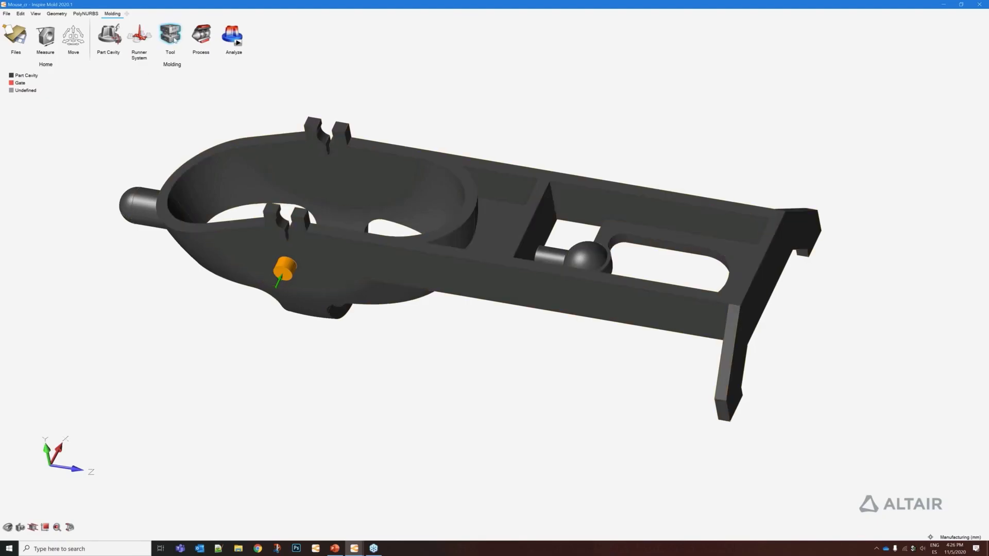
- Set the filling time to 1.2 s and turn off stopping the analysis when machine settings are exceeded
{"action": "left_click", "coordinate": [201, 36]}
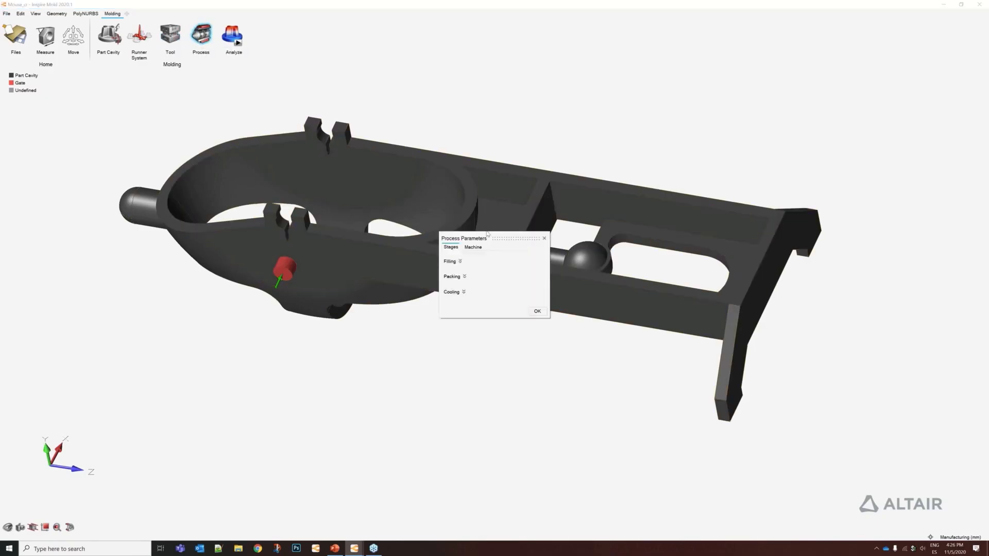
{"action": "left_click", "coordinate": [450, 261]}
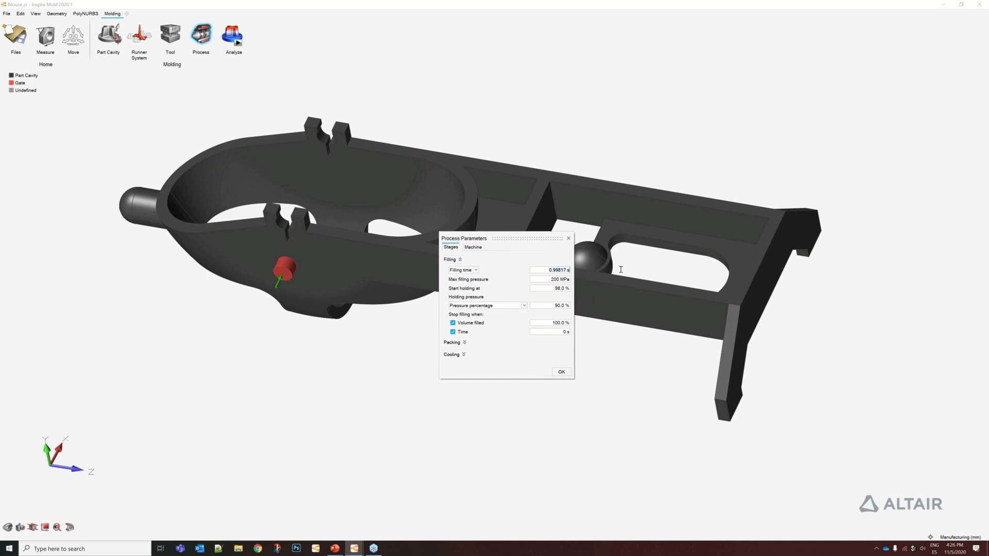
{"action": "type", "text": "1.2"}
{"action": "left_click", "coordinate": [482, 249]}
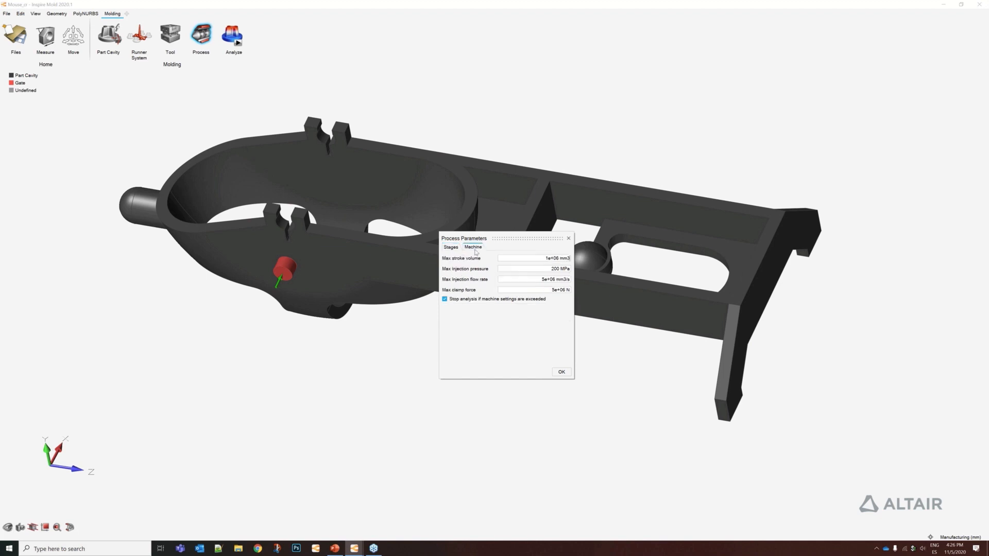
{"action": "left_click", "coordinate": [445, 300]}
{"action": "left_click", "coordinate": [450, 248]}
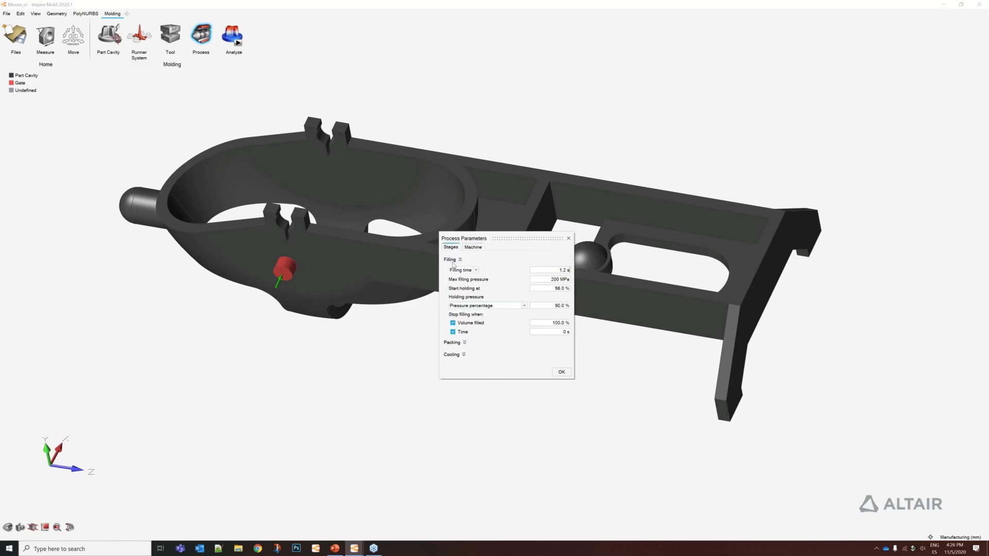
{"action": "left_click", "coordinate": [562, 372]}
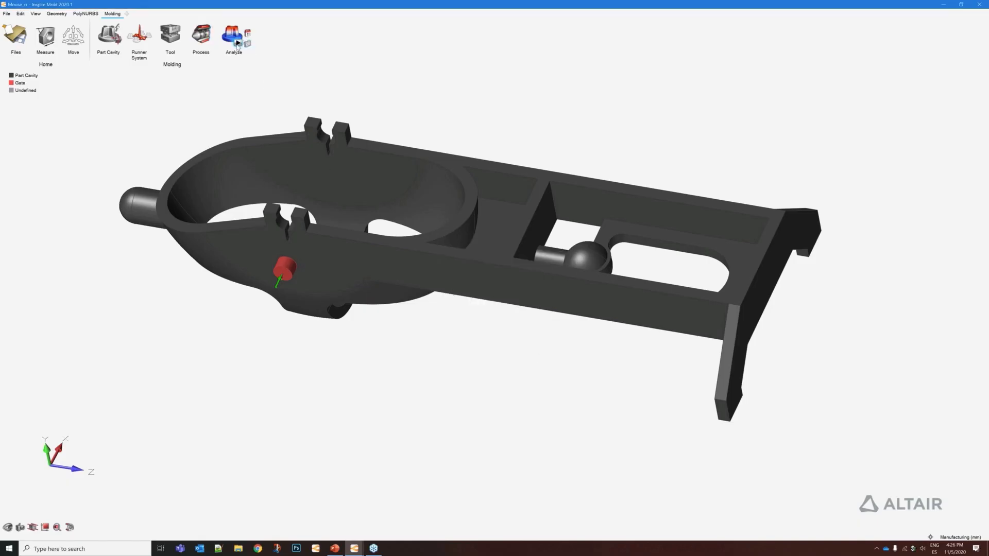
- Run the filling analysis named Mouse_cr at the Fast setting and open the run's results
{"action": "left_click", "coordinate": [237, 42]}
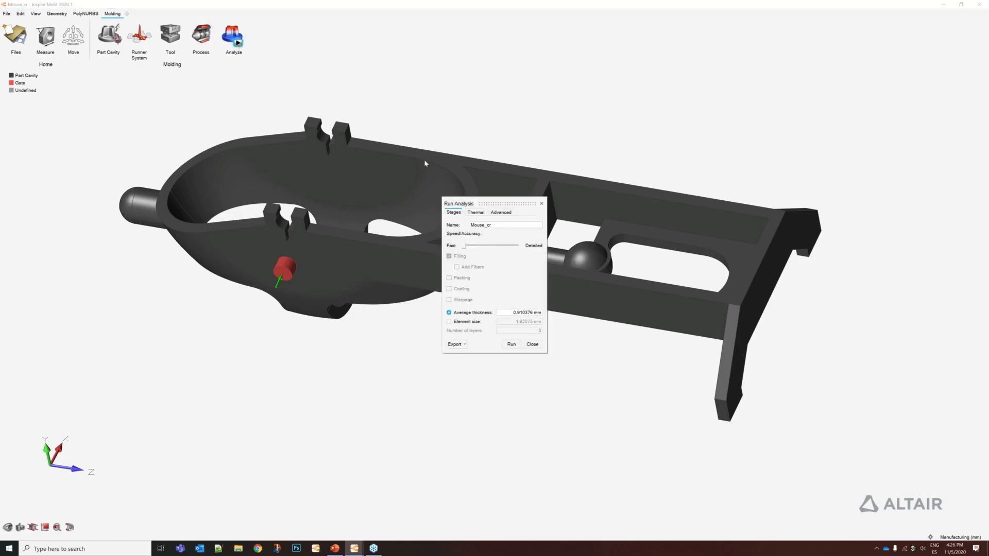
{"action": "left_click", "coordinate": [506, 345]}
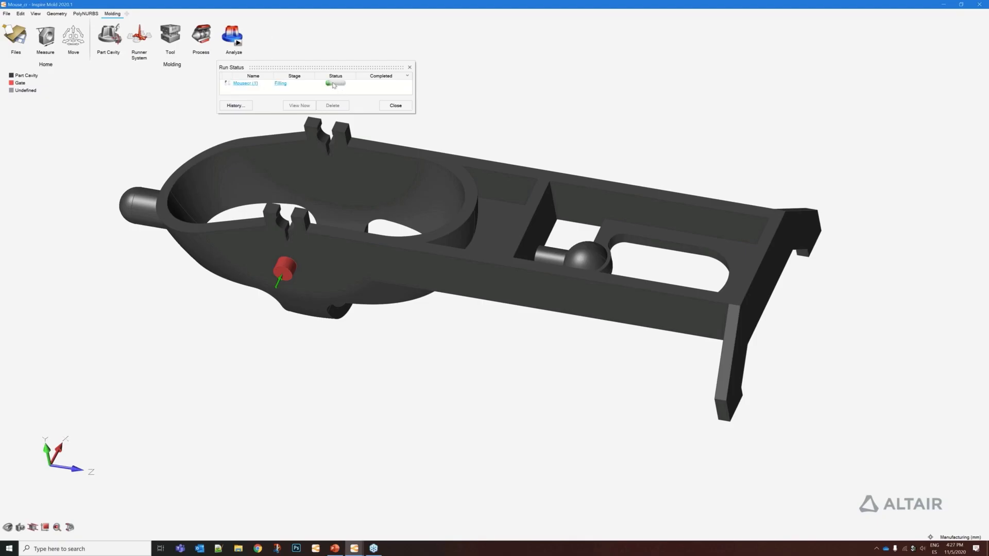
{"action": "left_click", "coordinate": [254, 84]}
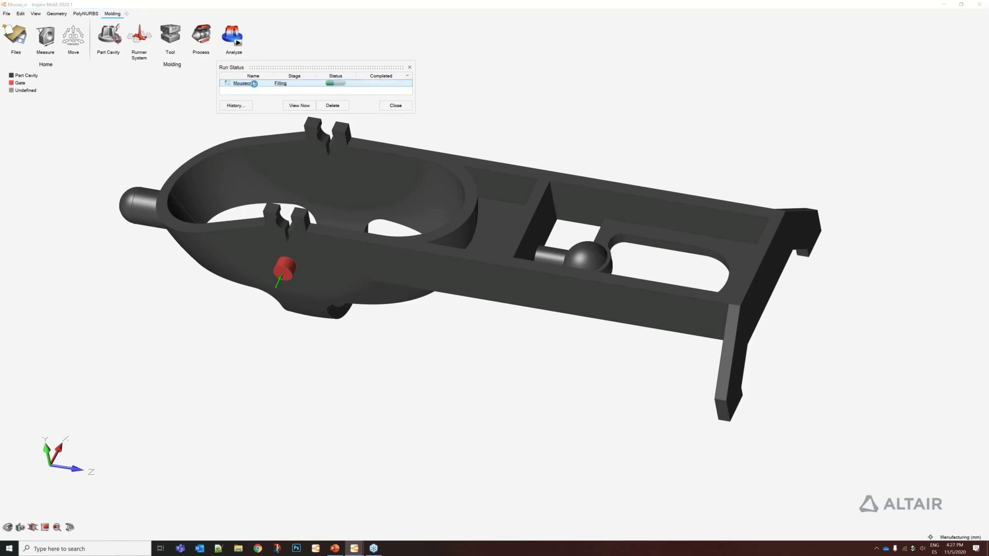
- Examine the partial filling temperature results, refresh them from the ongoing run, and play the filling animation
{"action": "middle_click_drag", "start_coordinate": [472, 330], "coordinate": [408, 347]}
{"action": "right_click_drag", "start_coordinate": [409, 347], "coordinate": [430, 364]}
{"action": "middle_click_drag", "start_coordinate": [414, 368], "coordinate": [399, 381]}
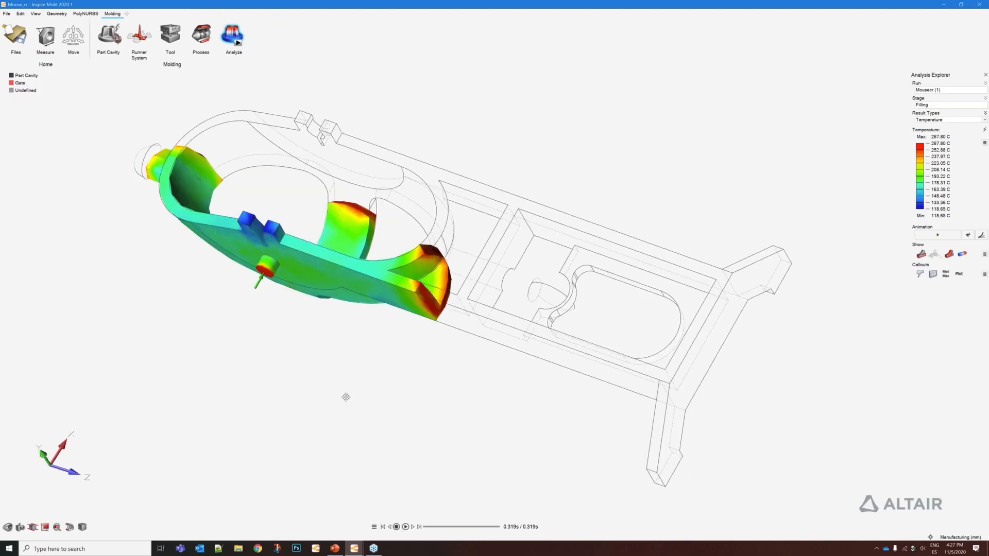
{"action": "middle_click_drag", "start_coordinate": [347, 399], "coordinate": [375, 378]}
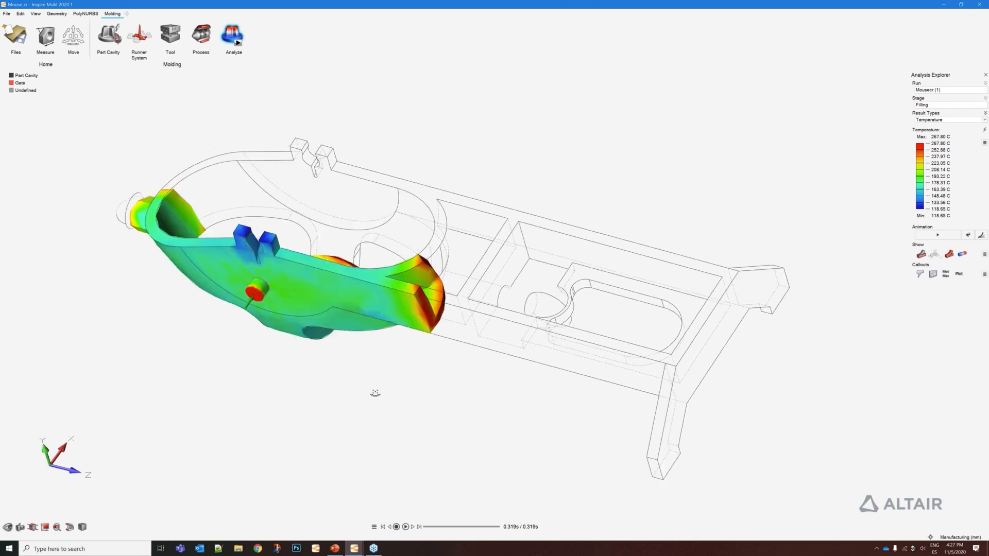
{"action": "middle_click_drag", "start_coordinate": [375, 393], "coordinate": [376, 384]}
{"action": "mouse_move", "coordinate": [244, 50]}
{"action": "left_click", "coordinate": [233, 34]}
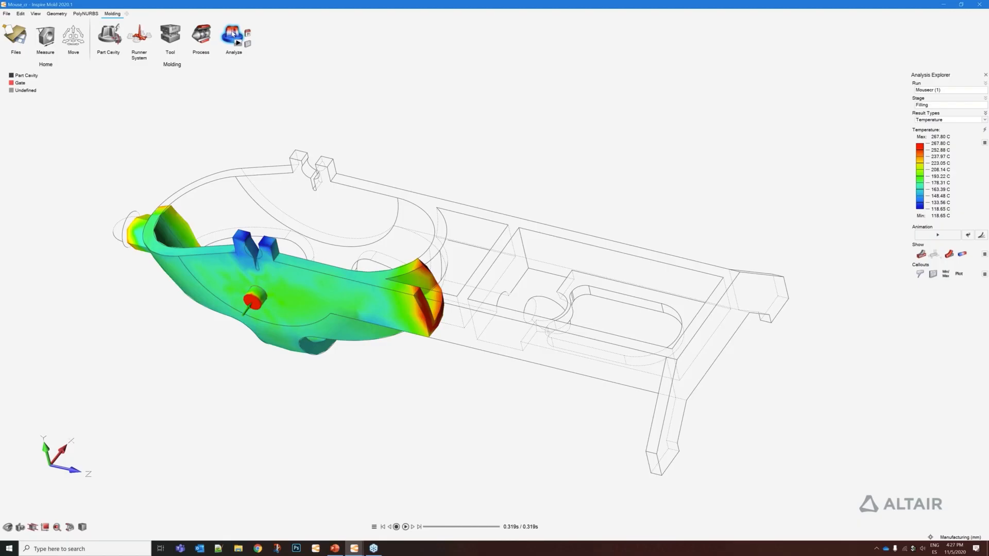
{"action": "left_click", "coordinate": [233, 33]}
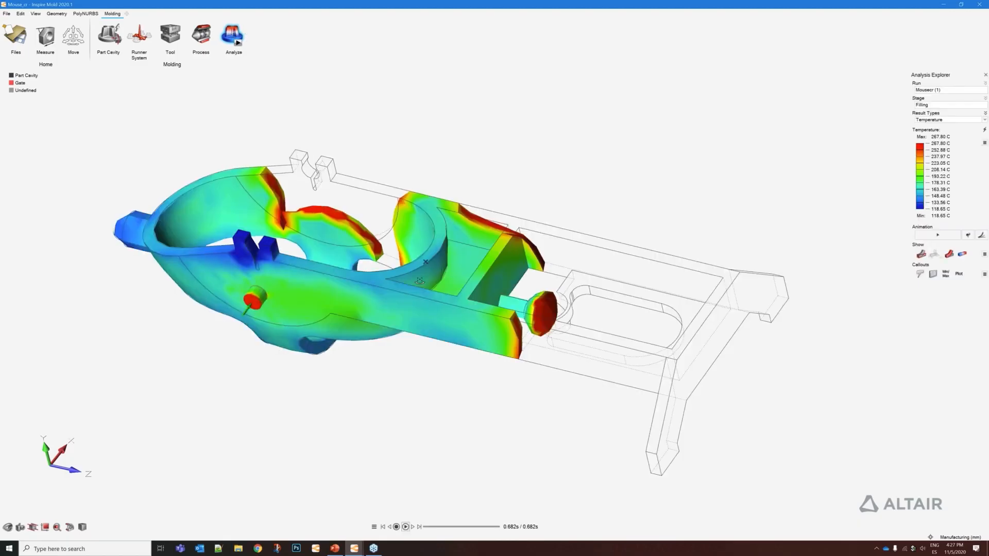
{"action": "left_click", "coordinate": [405, 527]}
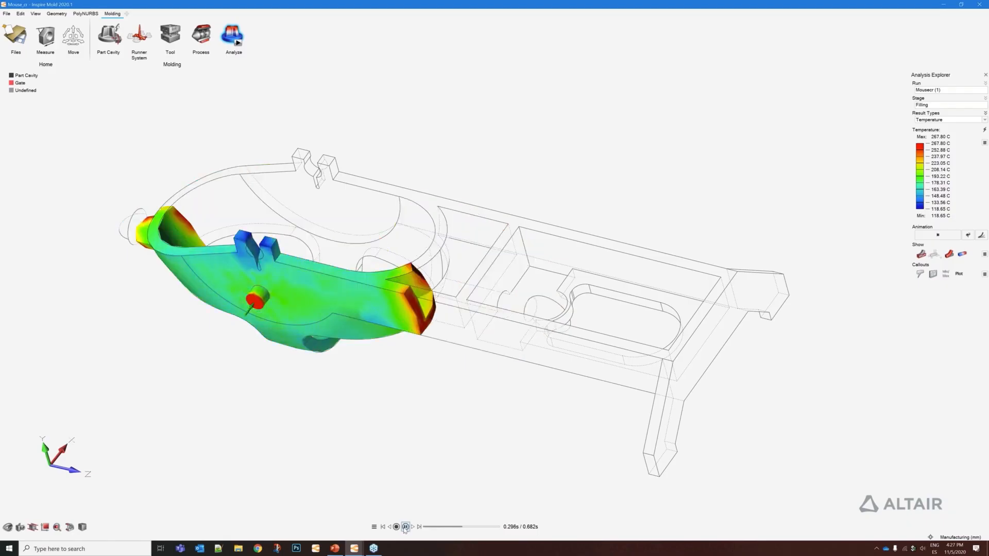
- Refresh the temperature results from the filling run and replay the filling animation
{"action": "middle_click_drag", "start_coordinate": [479, 380], "coordinate": [467, 383]}
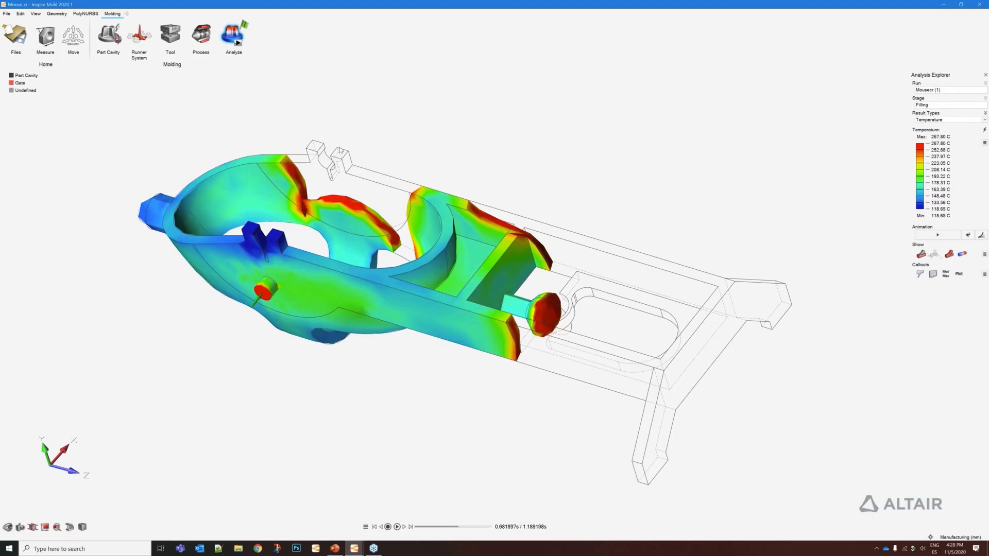
{"action": "mouse_move", "coordinate": [248, 23]}
{"action": "left_click", "coordinate": [247, 23]}
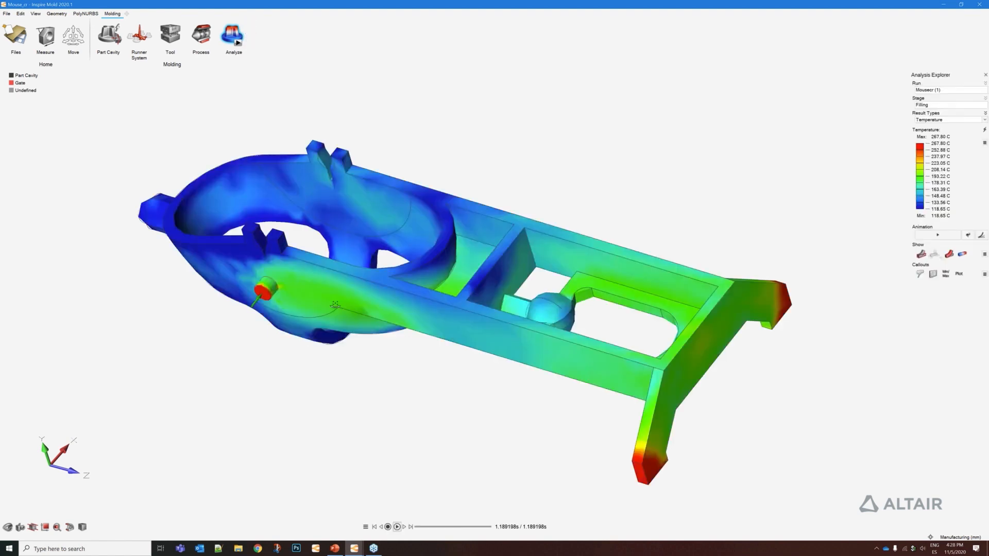
{"action": "left_click", "coordinate": [396, 526]}
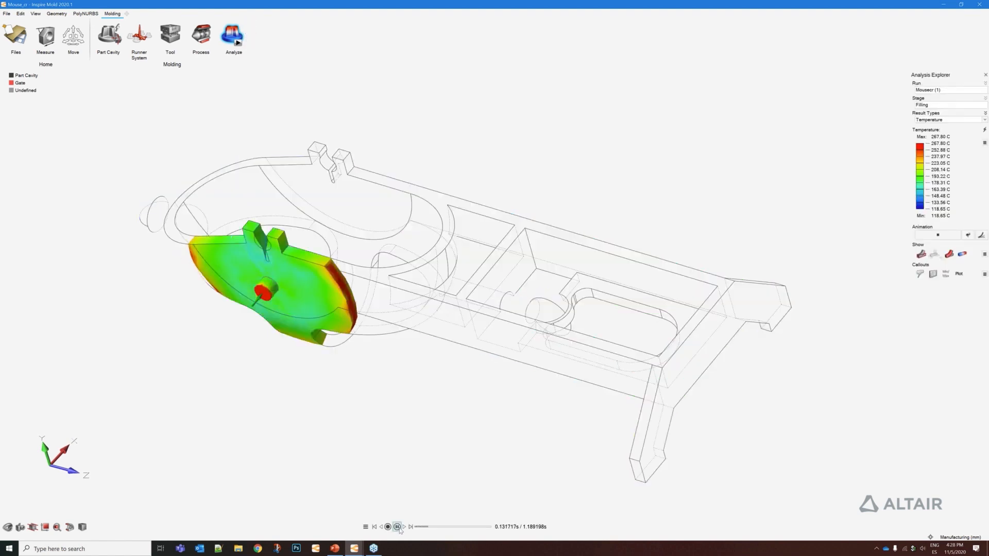
- Show the Filling time results for the wheel support and play their animation
{"action": "left_click", "coordinate": [929, 120]}
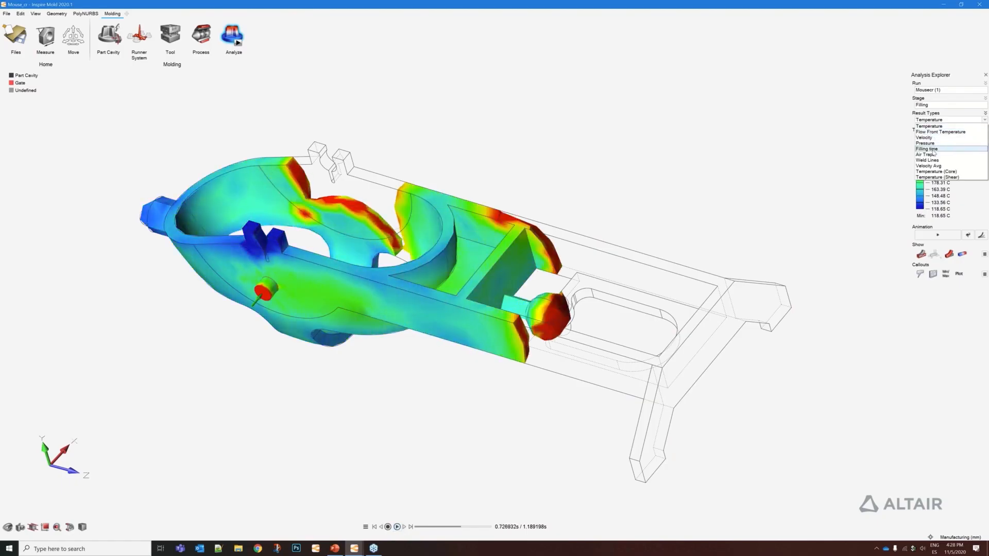
{"action": "left_click", "coordinate": [933, 150]}
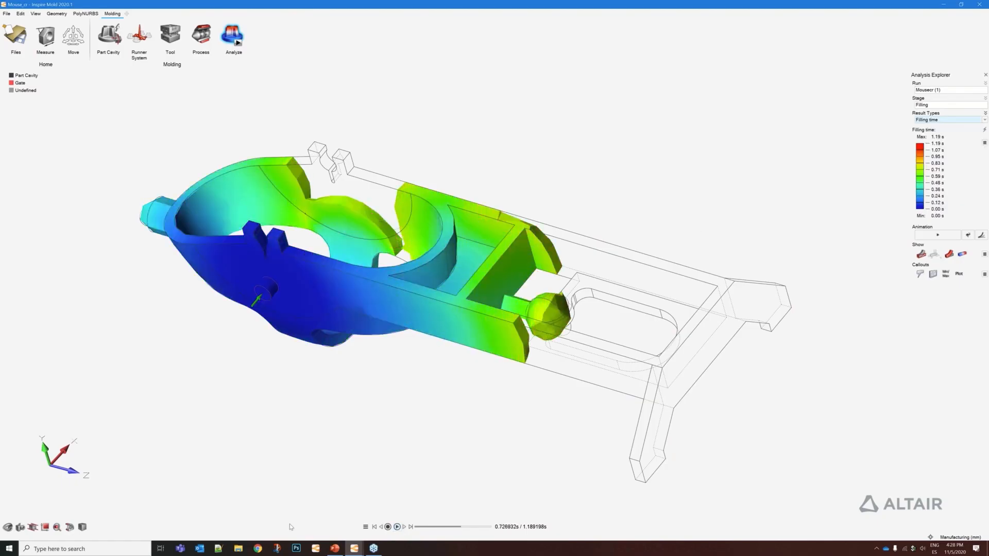
{"action": "left_click", "coordinate": [398, 527]}
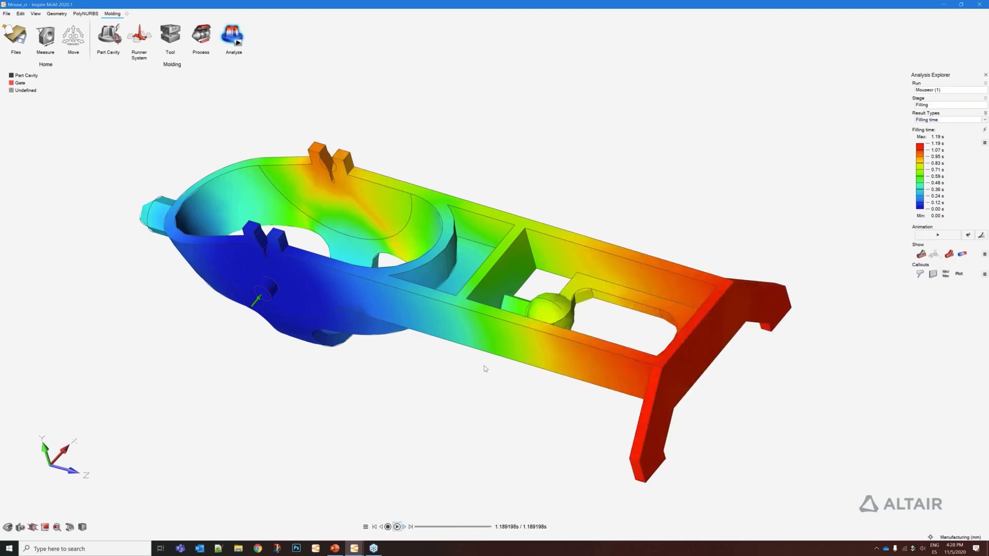
- Review the Pressure, Temperature (Core) and Temperature (Shear) results of the filled wheel support
{"action": "left_click", "coordinate": [928, 120]}
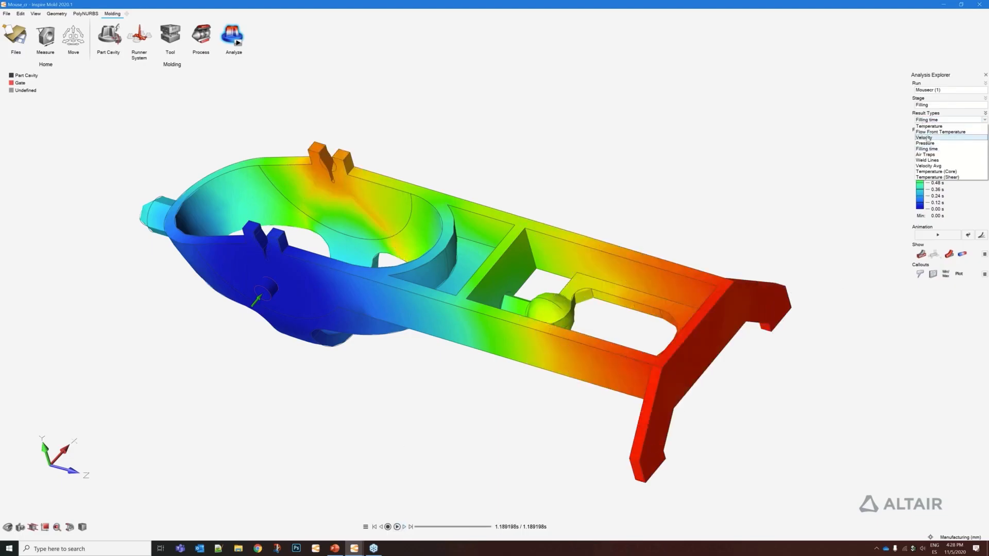
{"action": "left_click", "coordinate": [926, 143]}
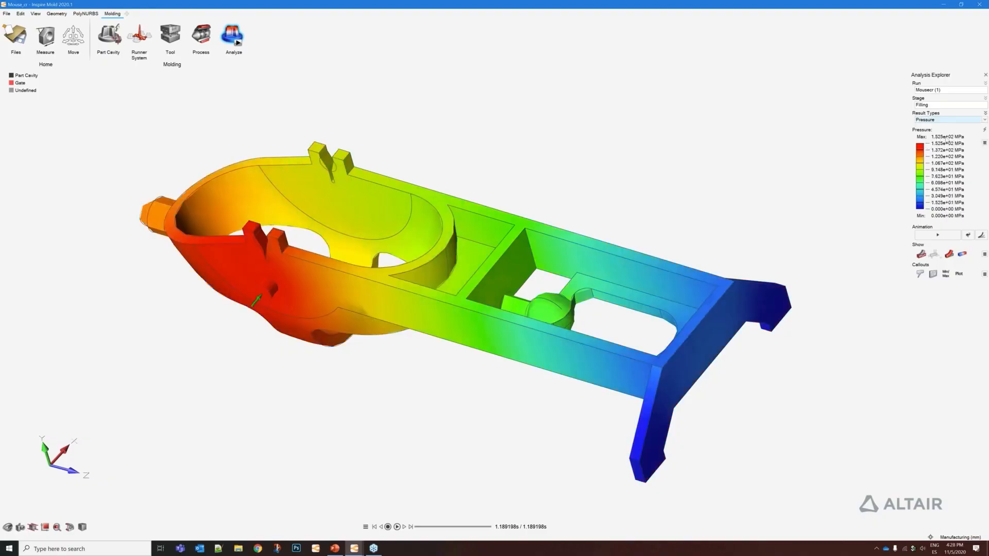
{"action": "left_click", "coordinate": [944, 120]}
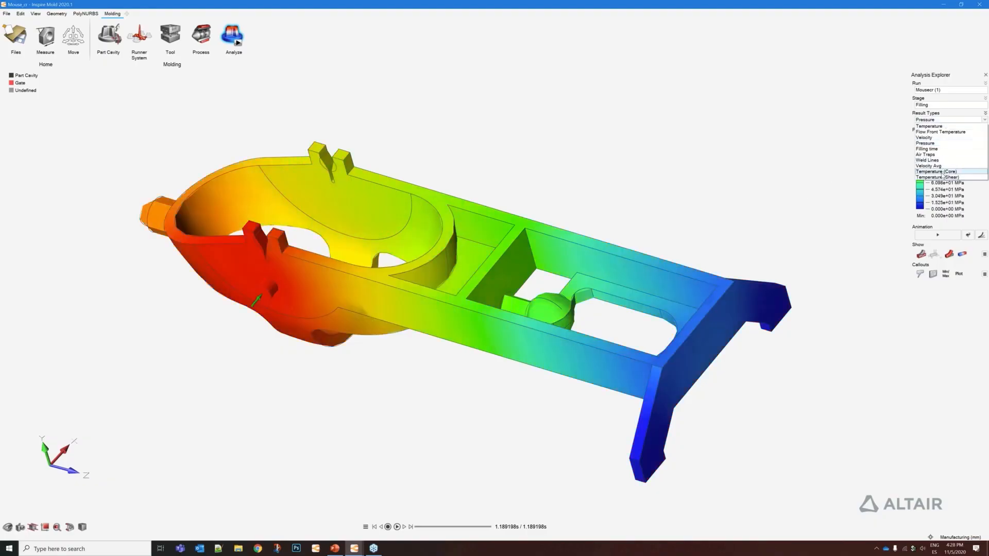
{"action": "left_click", "coordinate": [943, 172]}
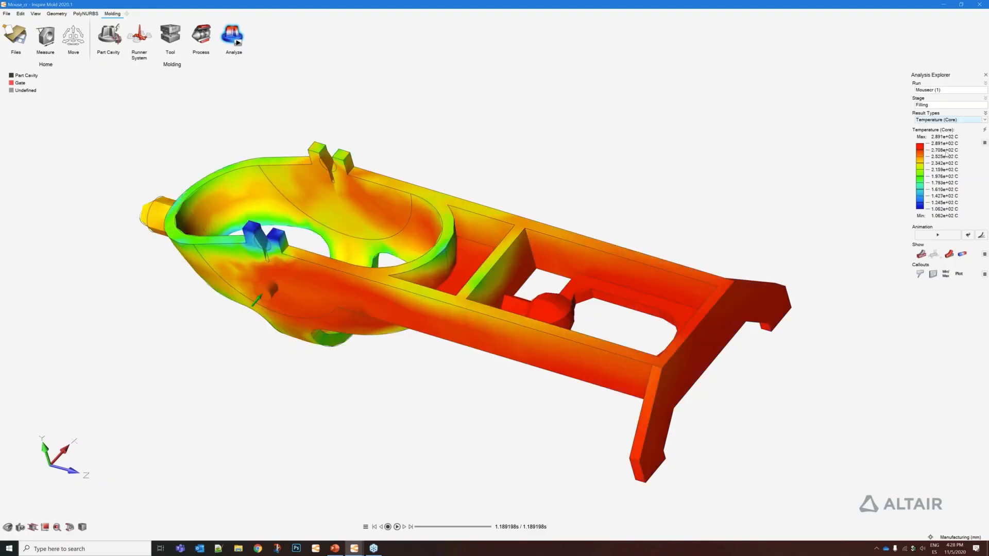
{"action": "left_click", "coordinate": [949, 123]}
{"action": "left_click", "coordinate": [943, 178]}
- Show the Weld Lines results and examine where they lie around the axle clips and wheel bowl
{"action": "left_click", "coordinate": [941, 122]}
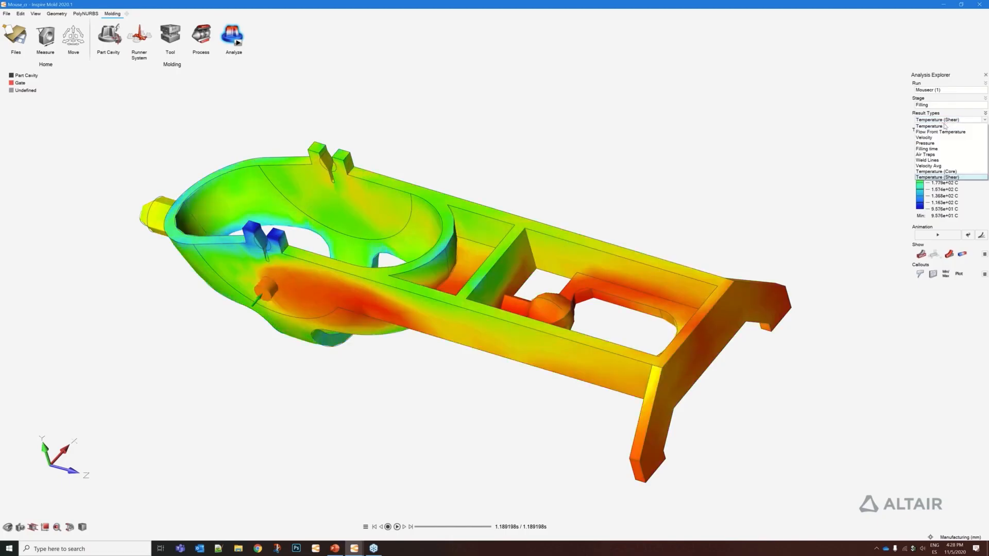
{"action": "left_click", "coordinate": [943, 160]}
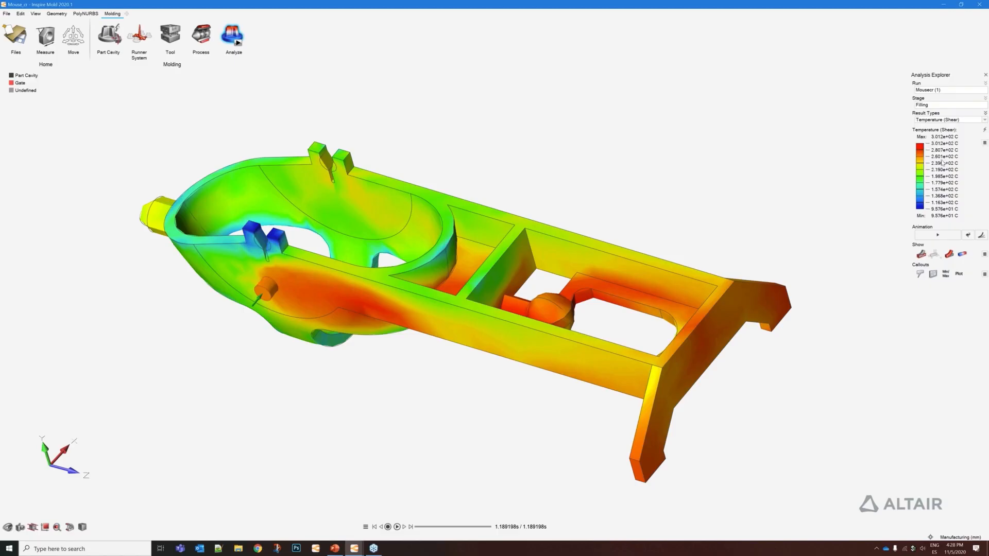
{"action": "middle_click_drag", "start_coordinate": [438, 274], "coordinate": [404, 339]}
{"action": "scroll", "coordinate": [404, 339], "scroll_direction": "down", "scroll_amount": 3}
{"action": "middle_click_drag", "start_coordinate": [515, 285], "coordinate": [503, 289]}
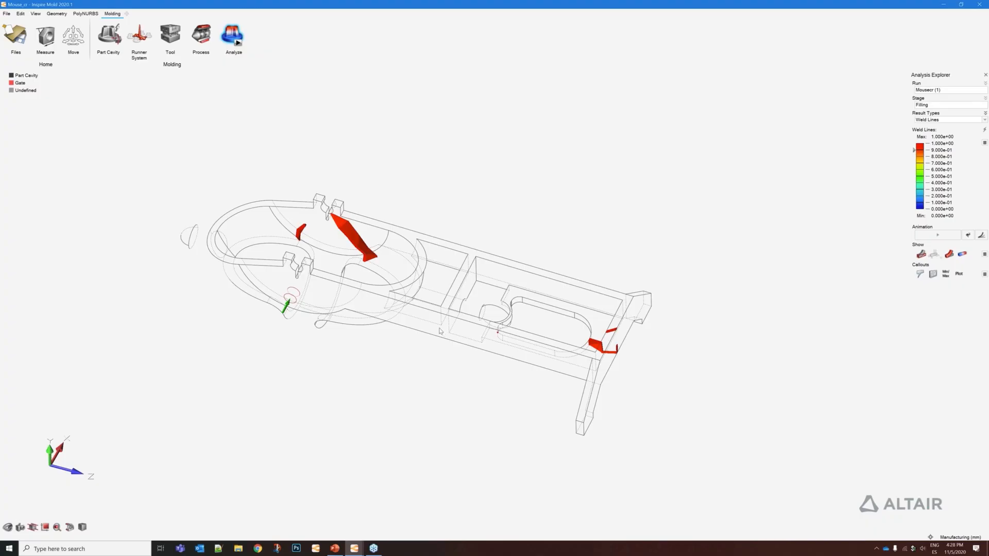
{"action": "mouse_move", "coordinate": [423, 249]}
{"action": "middle_mouse_down"}
{"action": "mouse_move", "coordinate": [420, 221]}
{"action": "mouse_move", "coordinate": [407, 366]}
{"action": "mouse_move", "coordinate": [491, 345]}
{"action": "mouse_move", "coordinate": [493, 327]}
{"action": "mouse_move", "coordinate": [462, 364]}
{"action": "middle_mouse_up"}
{"action": "scroll", "coordinate": [334, 237], "scroll_direction": "up", "scroll_amount": 5}
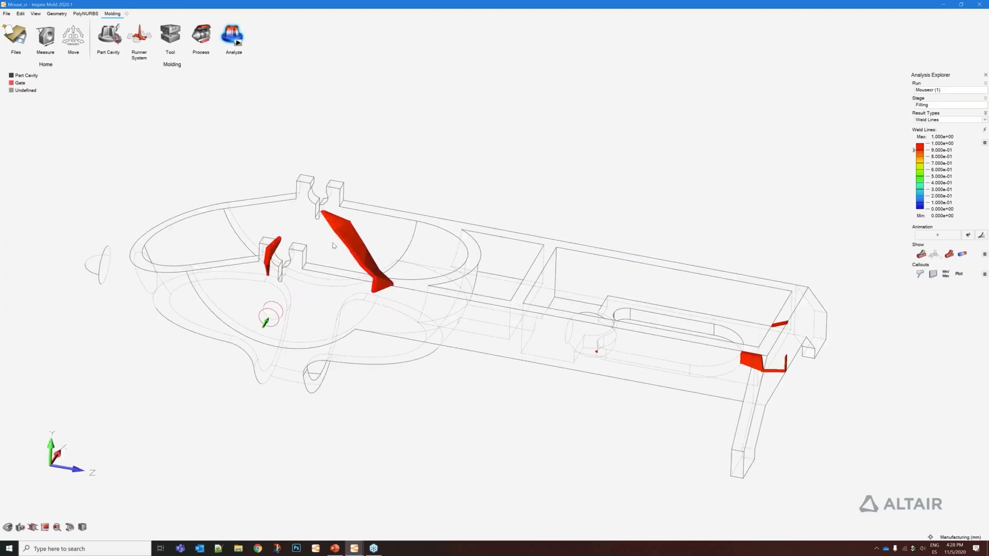
{"action": "middle_click_drag", "start_coordinate": [492, 261], "coordinate": [490, 252]}
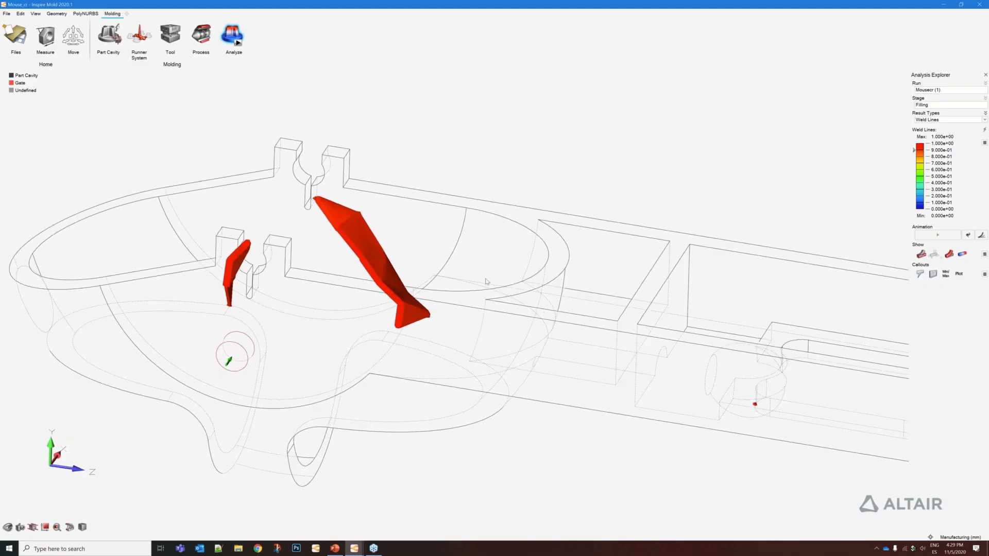
{"action": "scroll", "coordinate": [488, 281], "scroll_direction": "down", "scroll_amount": 2}
{"action": "middle_click_drag", "start_coordinate": [439, 240], "coordinate": [422, 228]}
{"action": "middle_click_drag", "start_coordinate": [504, 281], "coordinate": [536, 329]}
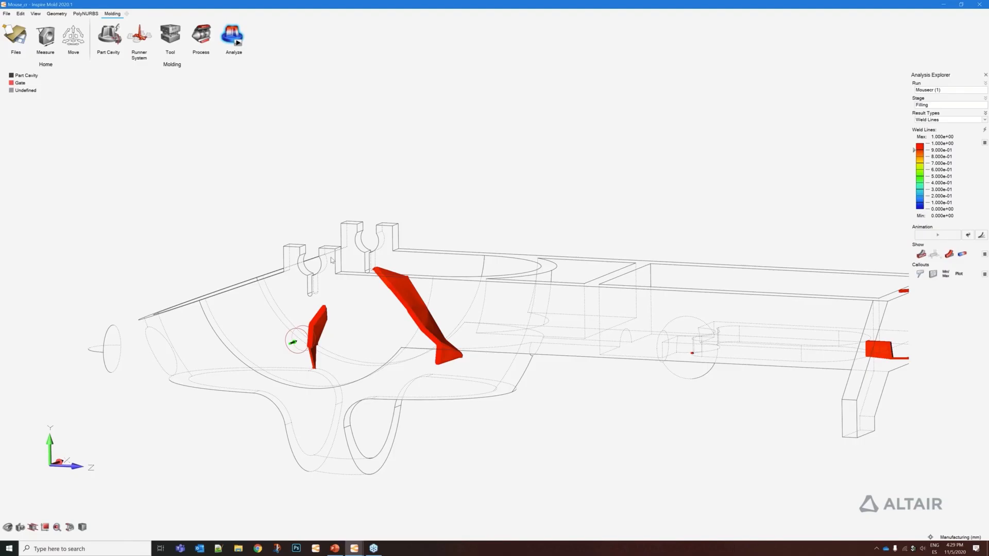
{"action": "middle_click_drag", "start_coordinate": [308, 265], "coordinate": [397, 365]}
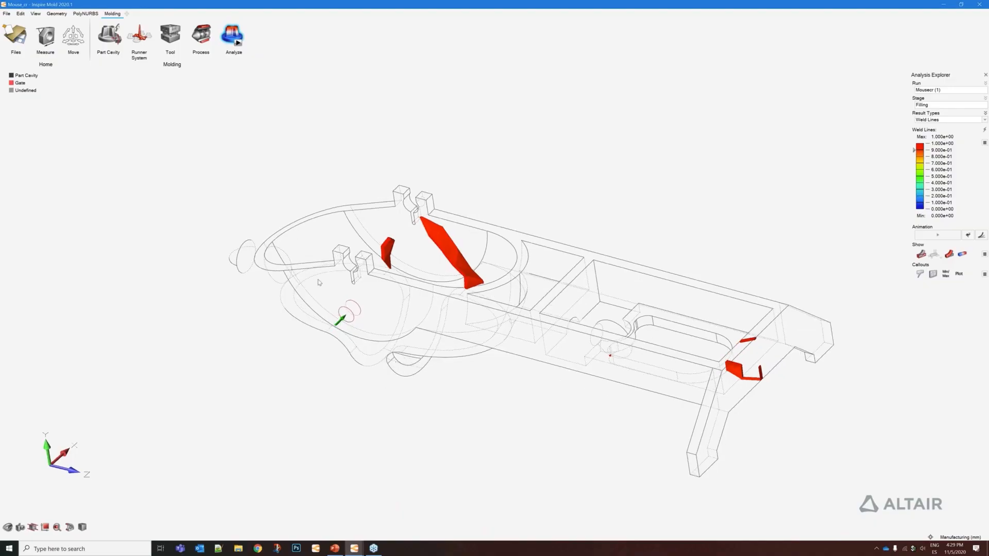
- Delete the gate on the wheel support's outer side face
{"action": "left_click", "coordinate": [140, 34]}
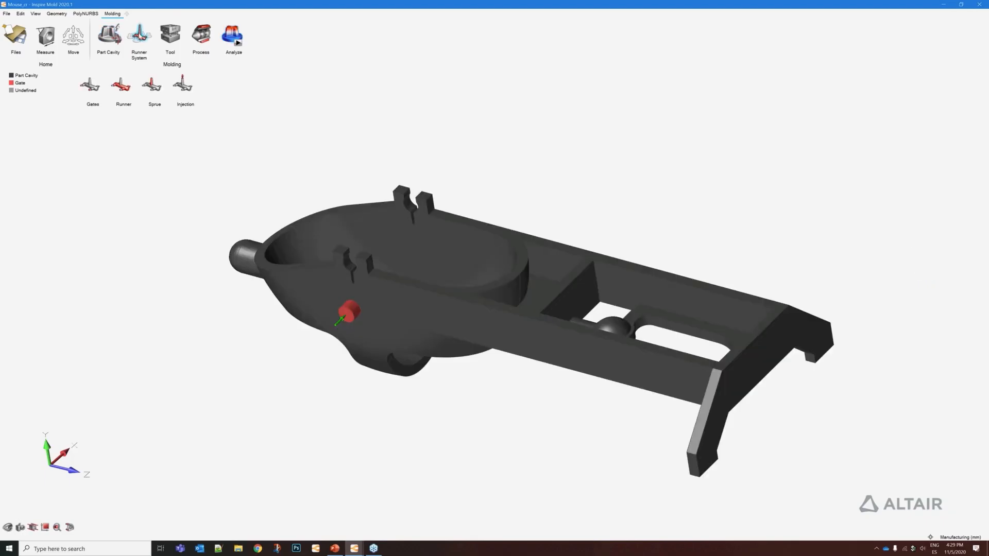
{"action": "scroll", "coordinate": [108, 182], "scroll_direction": "down", "scroll_amount": 2}
{"action": "middle_click_drag", "start_coordinate": [278, 310], "coordinate": [265, 316]}
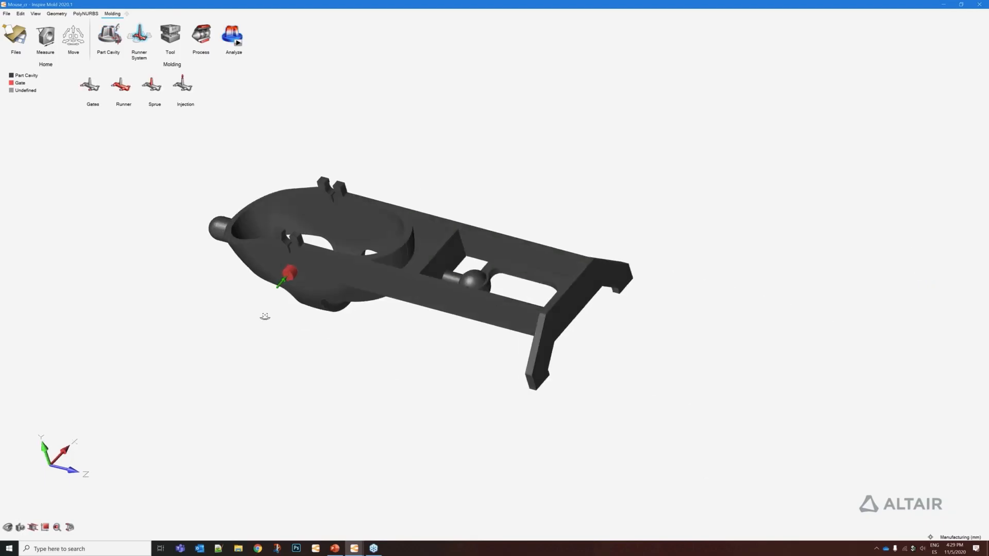
{"action": "left_click", "coordinate": [294, 274]}
{"action": "key", "text": "Delete"}
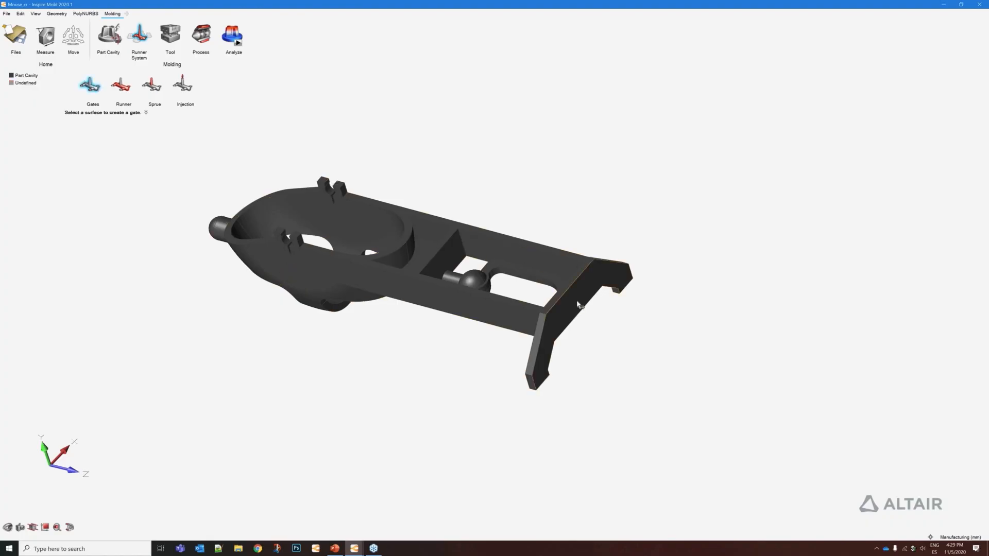
- Place a circular gate with a 0.8 mm radius on the end crossbar's outer face and run the Mouse_cr filling analysis at the Fast setting
{"action": "left_click", "coordinate": [578, 305]}
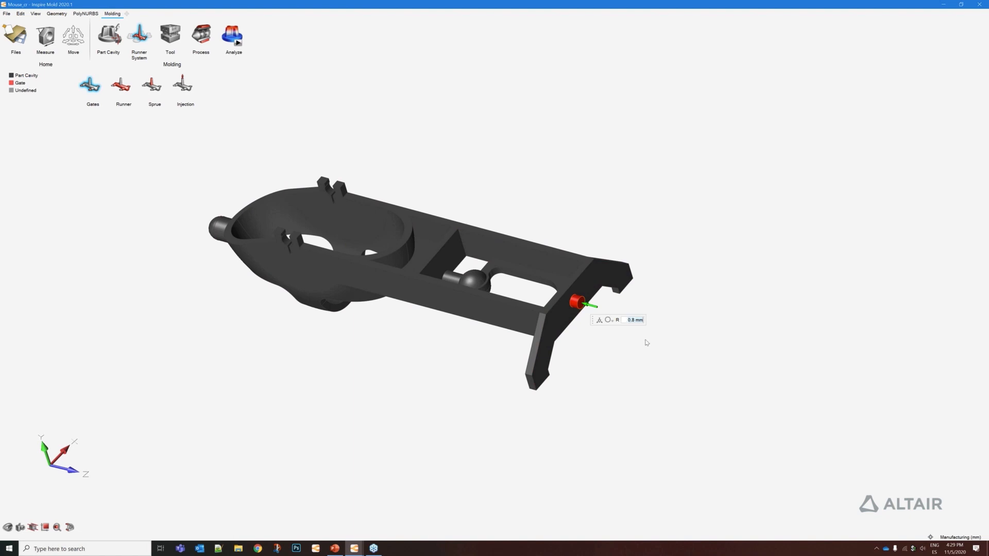
{"action": "key", "text": "Escape"}
{"action": "left_click", "coordinate": [236, 35]}
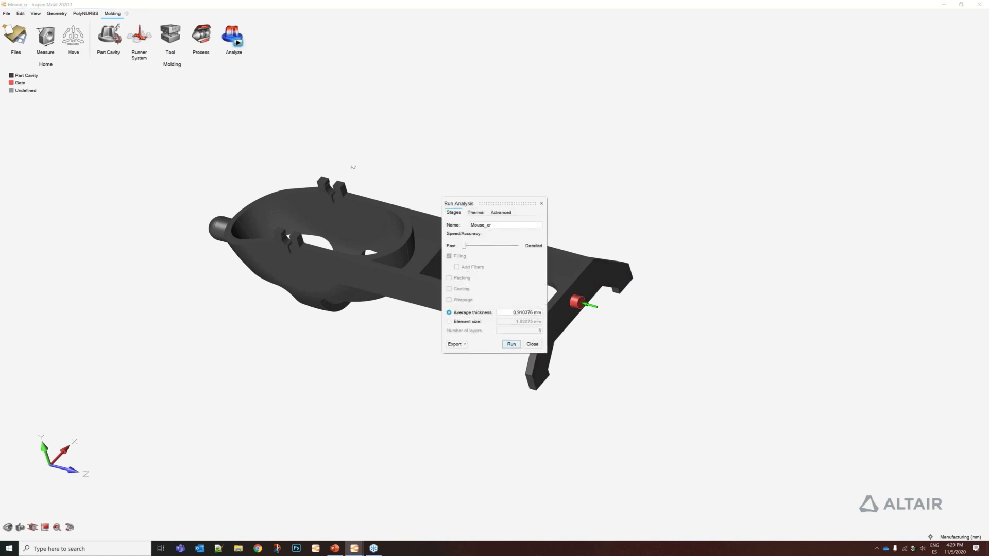
{"action": "left_click", "coordinate": [510, 344]}
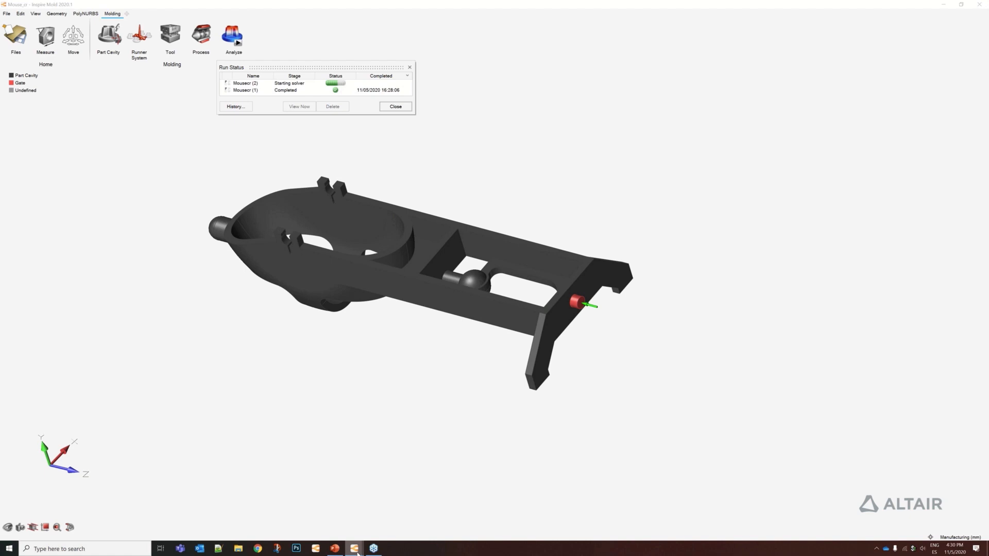
- Switch to the Mouse_Wheel_2cr model window and play its filling temperature animation, pausing to examine the flow from the end gate
{"action": "mouse_move", "coordinate": [358, 551]}
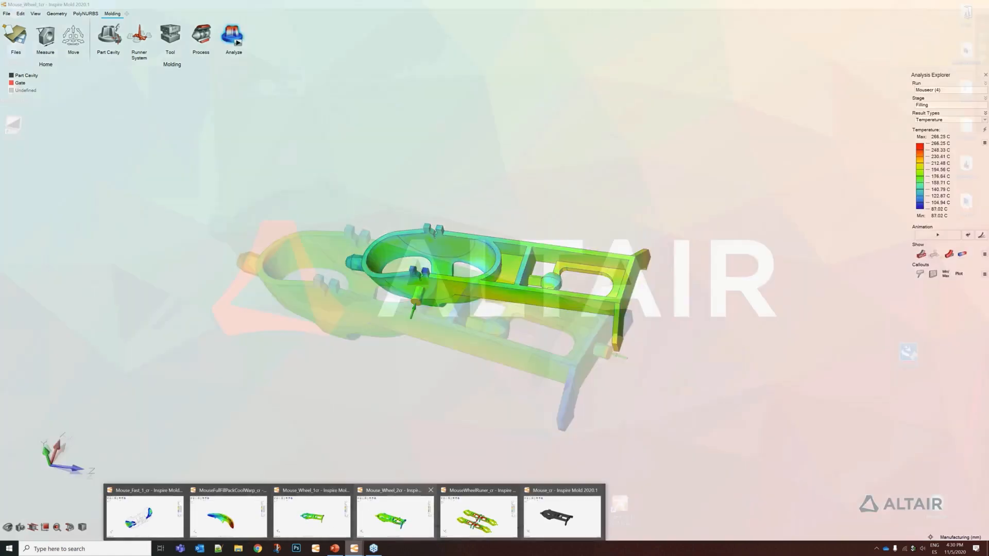
{"action": "left_click", "coordinate": [369, 515]}
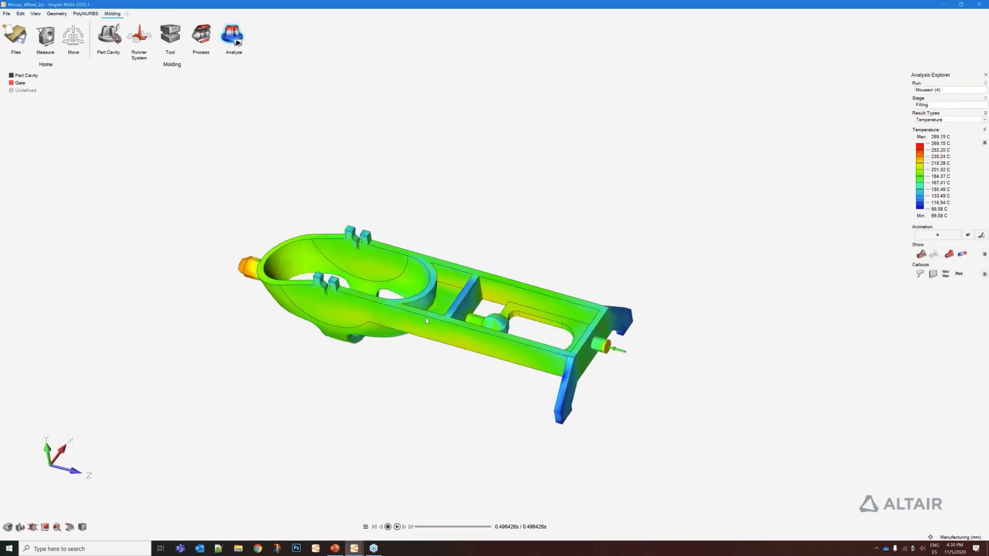
{"action": "scroll", "coordinate": [504, 261], "scroll_direction": "down", "scroll_amount": 1}
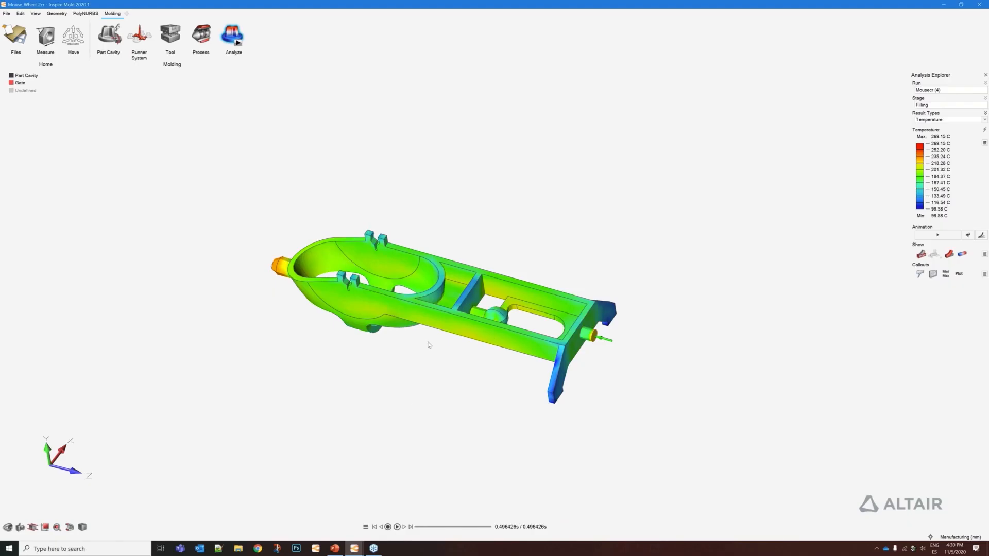
{"action": "left_click", "coordinate": [398, 527]}
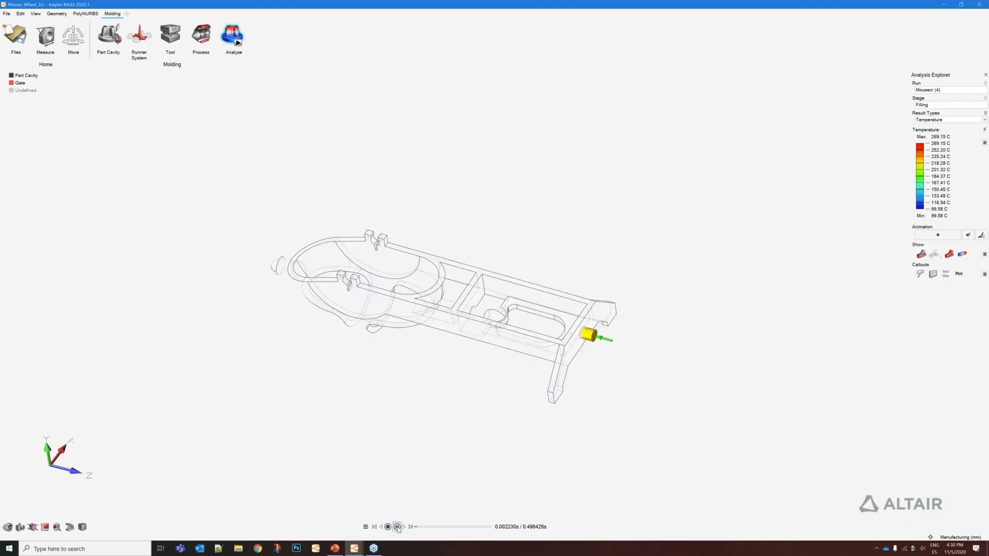
{"action": "left_click", "coordinate": [397, 527]}
{"action": "middle_click_drag", "start_coordinate": [404, 339], "coordinate": [384, 486]}
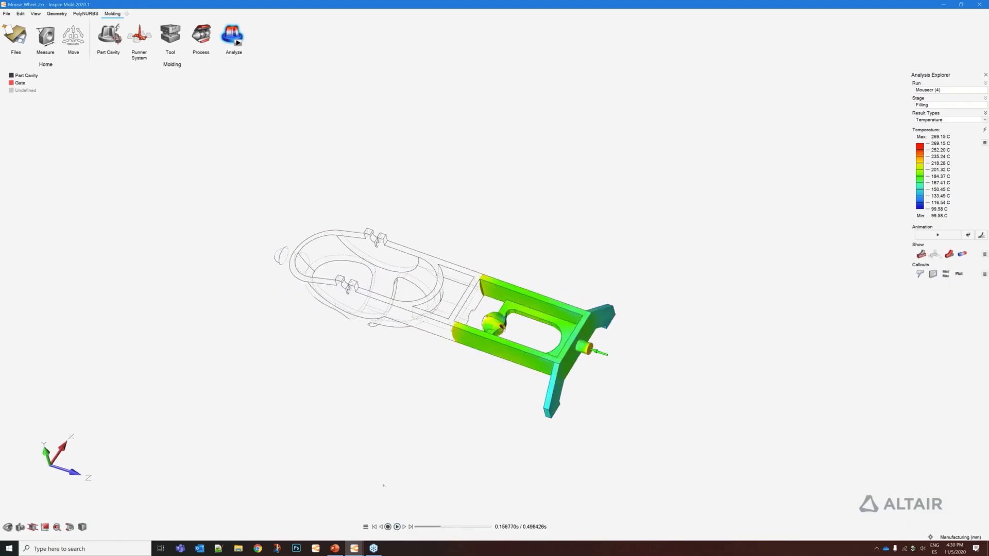
{"action": "left_click", "coordinate": [397, 527]}
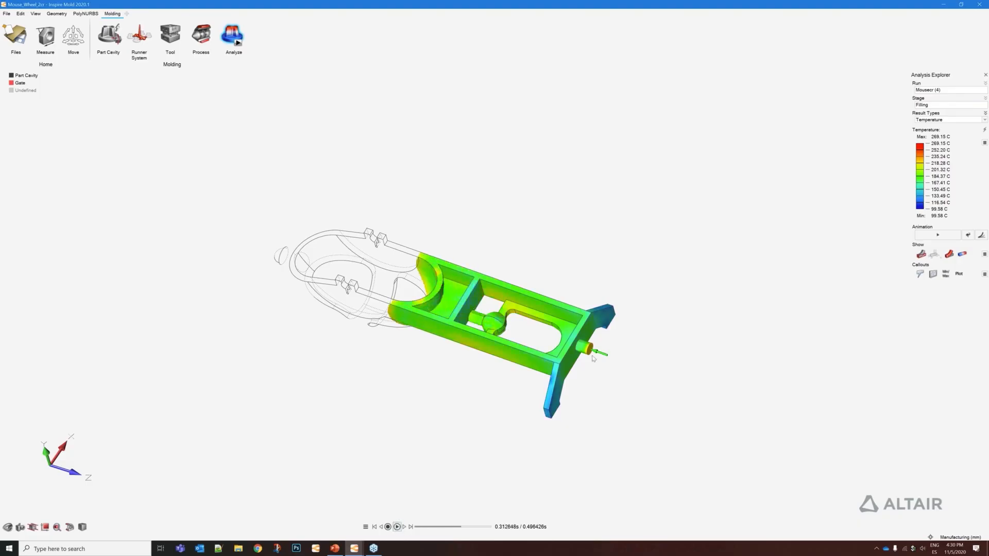
{"action": "left_click", "coordinate": [397, 527]}
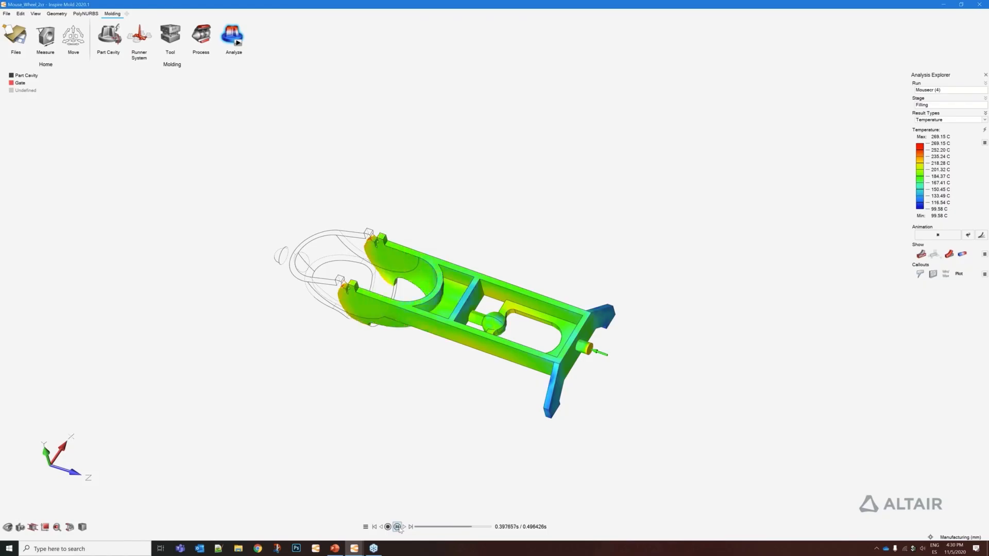
{"action": "middle_click_drag", "start_coordinate": [399, 339], "coordinate": [379, 301]}
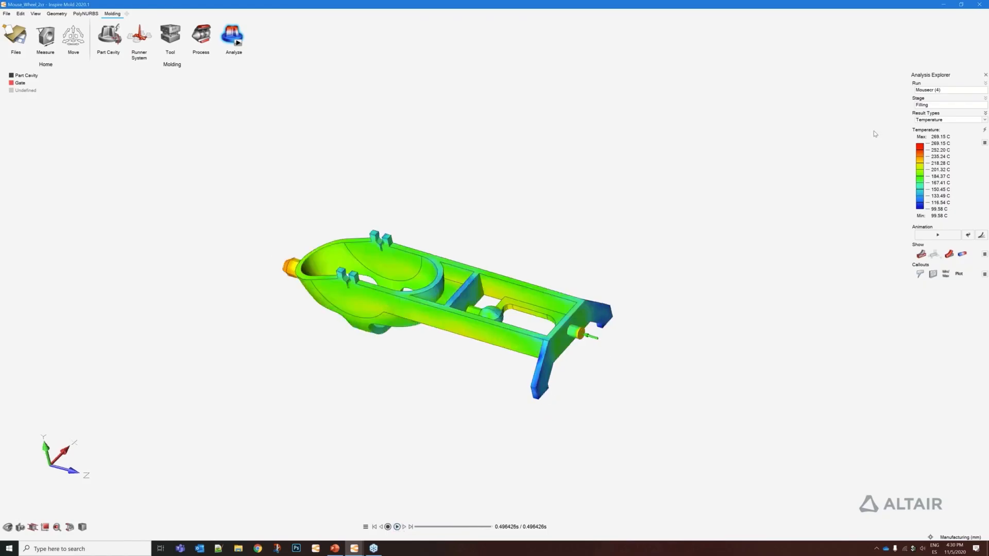
- Show the Filling time results for the end-gated wheel support and examine them from the side
{"action": "left_click", "coordinate": [931, 120]}
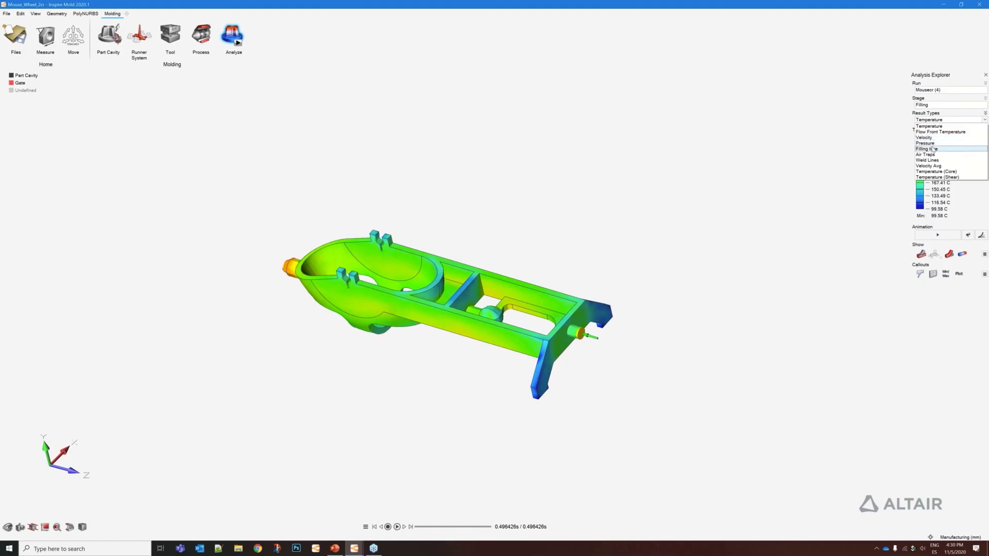
{"action": "left_click", "coordinate": [933, 150]}
{"action": "right_click_drag", "start_coordinate": [435, 329], "coordinate": [470, 279]}
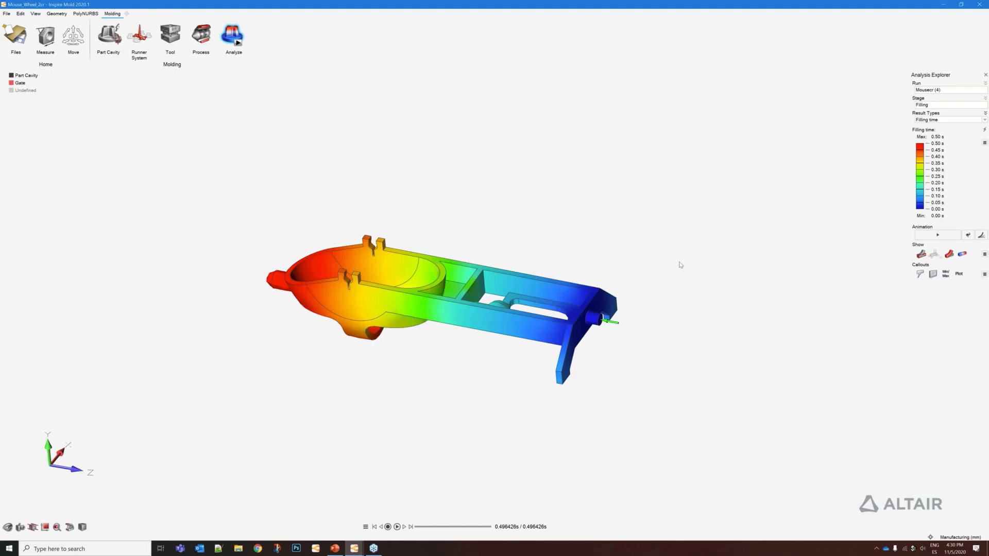
- Show the Weld Lines results for the end-gated wheel support and examine their locations up close
{"action": "left_click", "coordinate": [939, 120]}
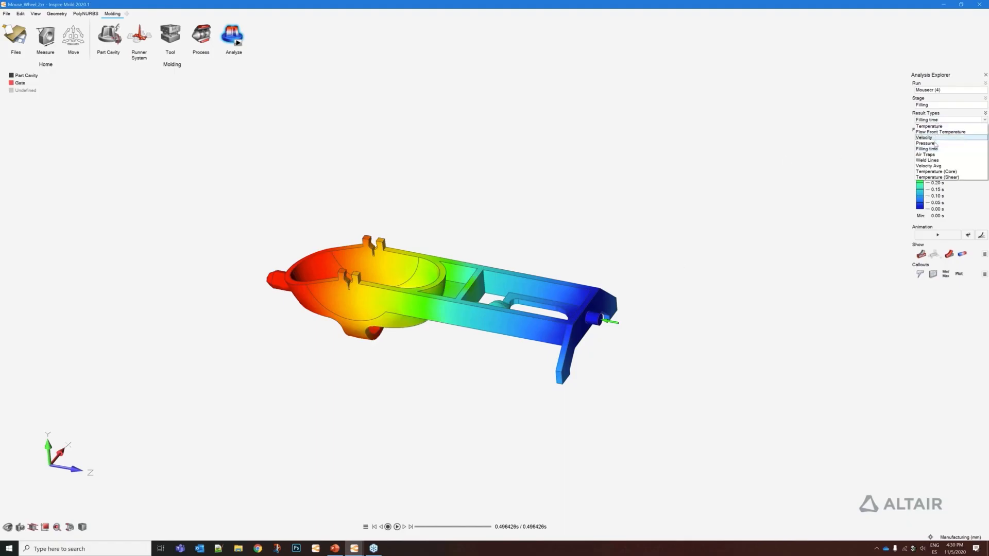
{"action": "left_click", "coordinate": [938, 163]}
{"action": "middle_click_drag", "start_coordinate": [428, 312], "coordinate": [310, 309]}
{"action": "scroll", "coordinate": [357, 287], "scroll_direction": "up", "scroll_amount": 6}
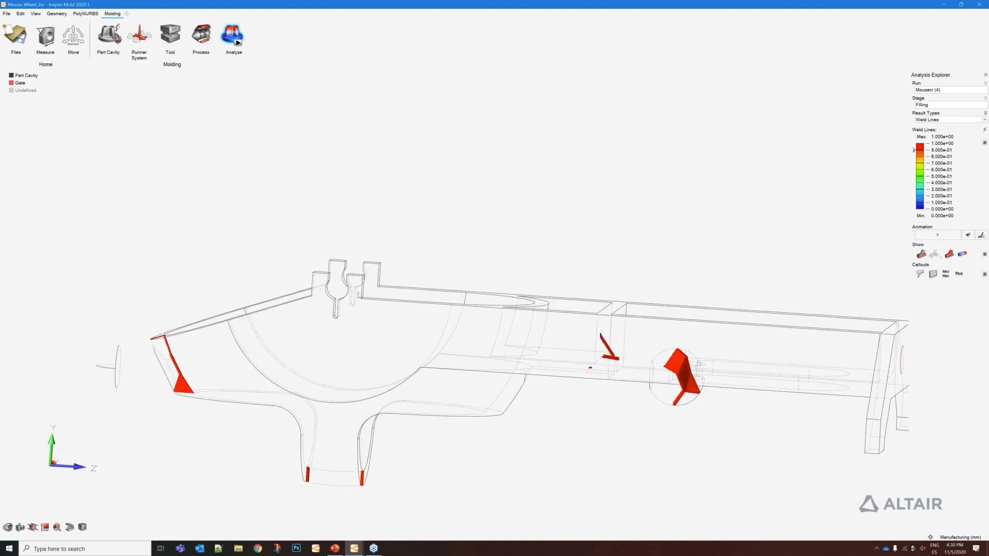
- Examine the weld line locations on the end-gated wheel support from above, from the side and at an angle
{"action": "middle_click_drag", "start_coordinate": [479, 212], "coordinate": [305, 354]}
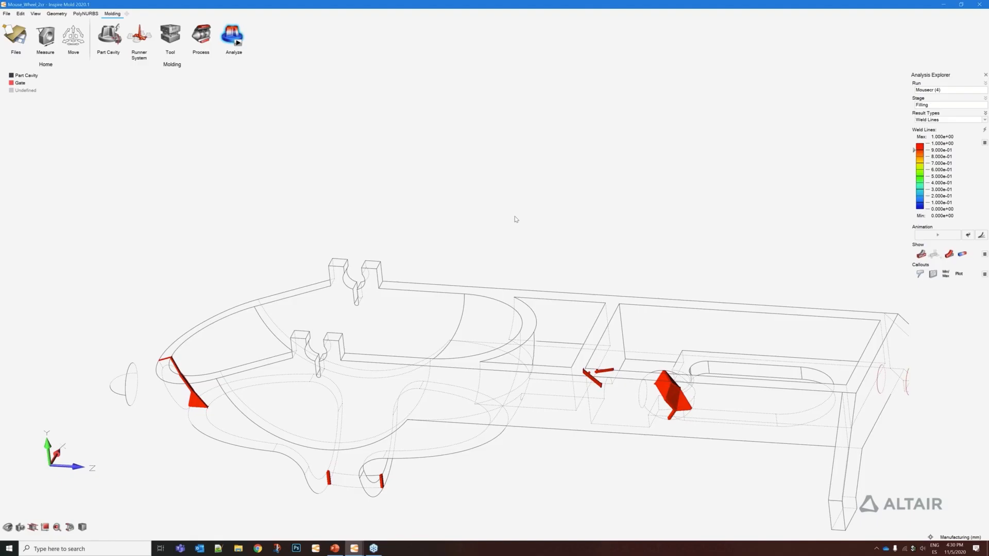
{"action": "scroll", "coordinate": [517, 219], "scroll_direction": "down", "scroll_amount": 5}
{"action": "middle_click_drag", "start_coordinate": [534, 227], "coordinate": [458, 291]}
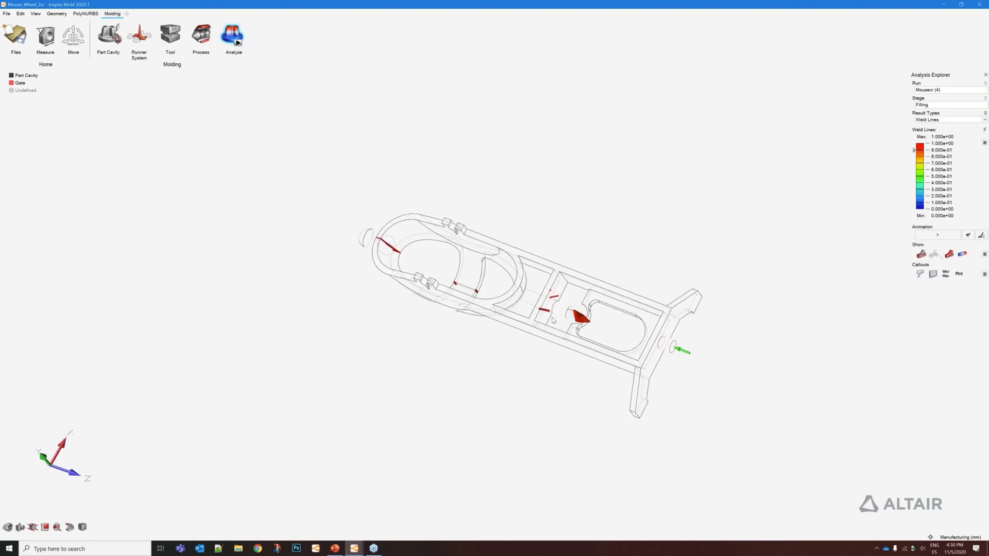
{"action": "mouse_move", "coordinate": [442, 290]}
{"action": "right_mouse_down"}
{"action": "mouse_move", "coordinate": [444, 256]}
{"action": "mouse_move", "coordinate": [435, 256]}
{"action": "right_mouse_up"}
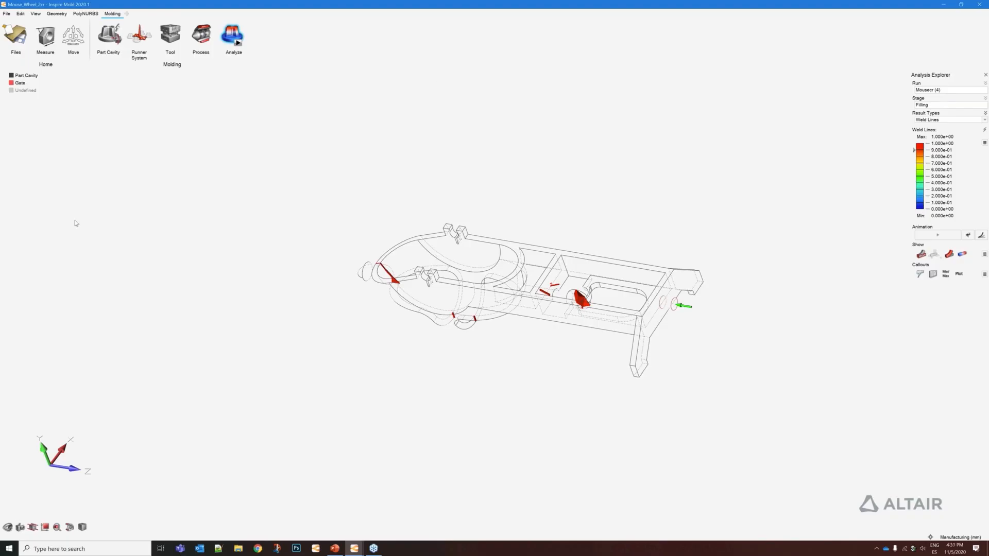
{"action": "right_click_drag", "start_coordinate": [404, 389], "coordinate": [417, 358]}
{"action": "right_click_drag", "start_coordinate": [517, 334], "coordinate": [500, 360]}
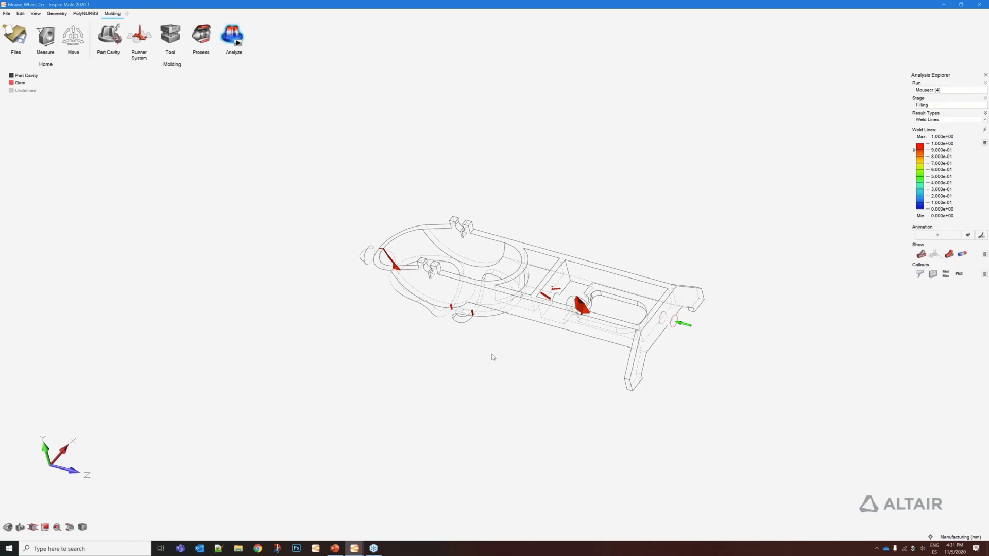
{"action": "scroll", "coordinate": [174, 313], "scroll_direction": "down", "scroll_amount": 4}
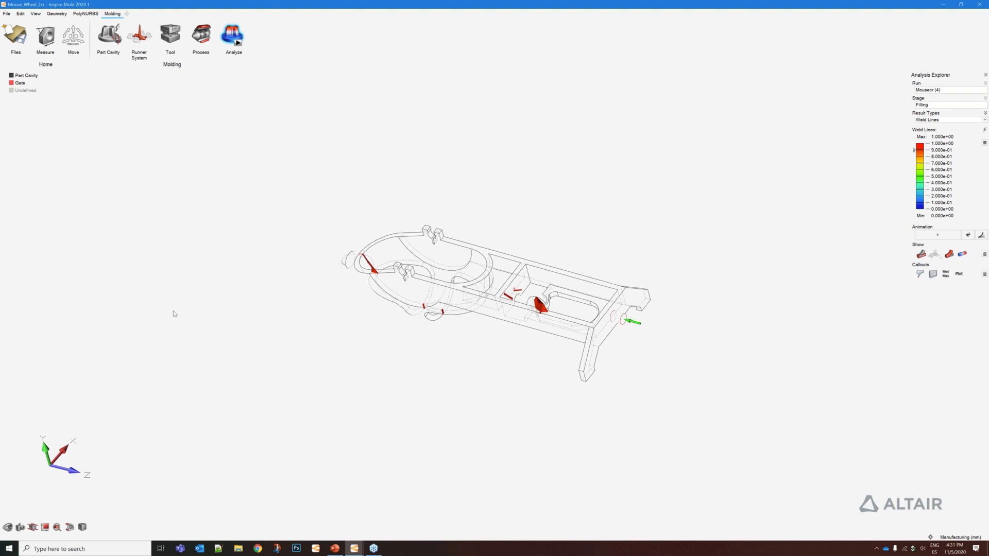
{"action": "scroll", "coordinate": [360, 295], "scroll_direction": "up", "scroll_amount": 2}
{"action": "right_click_drag", "start_coordinate": [548, 268], "coordinate": [547, 289]}
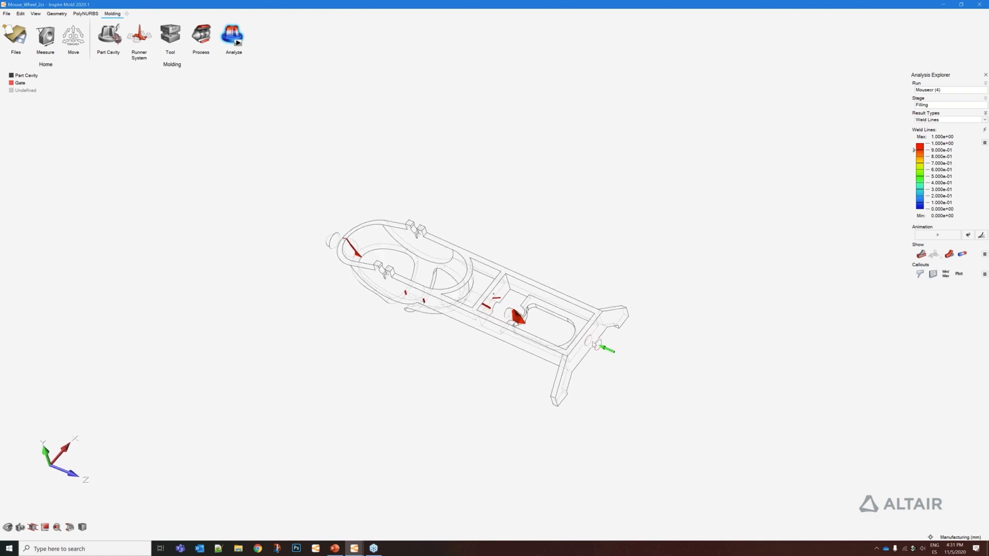
- Delete the gate on the wheel support's end crossbar to clear the way for a runner system
{"action": "left_click", "coordinate": [140, 35]}
{"action": "left_click", "coordinate": [594, 343]}
{"action": "key", "text": "Delete"}
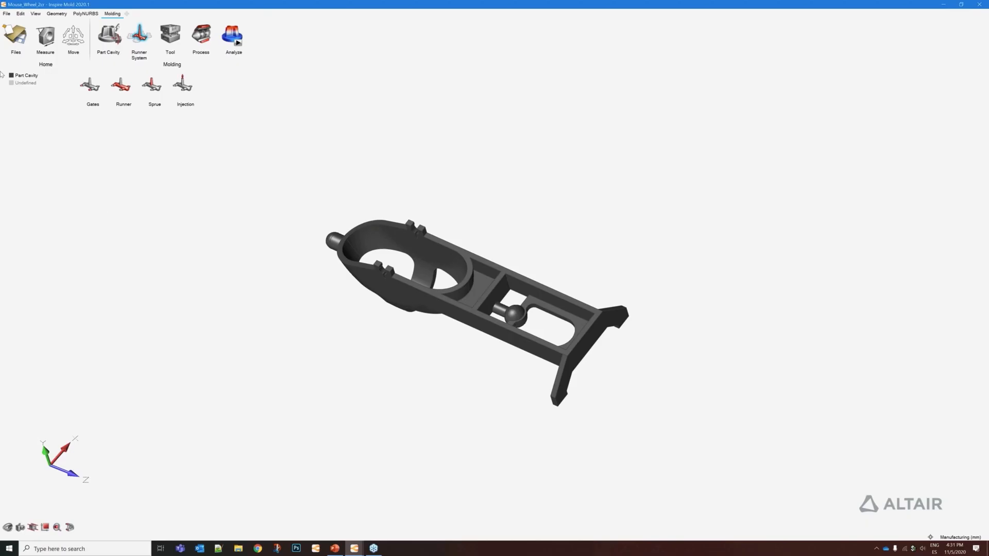
- Create a four-cavity runner system with a circular cross section from the outer face of the wheel support's end crossbar
{"action": "left_click", "coordinate": [121, 84]}
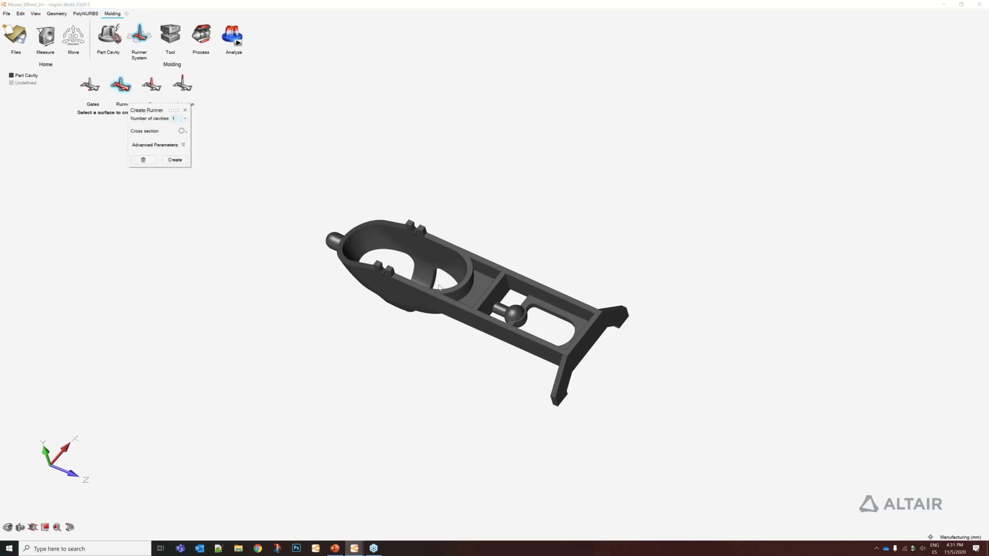
{"action": "left_click", "coordinate": [179, 120]}
{"action": "left_click", "coordinate": [178, 137]}
{"action": "scroll", "coordinate": [603, 391], "scroll_direction": "up", "scroll_amount": 2}
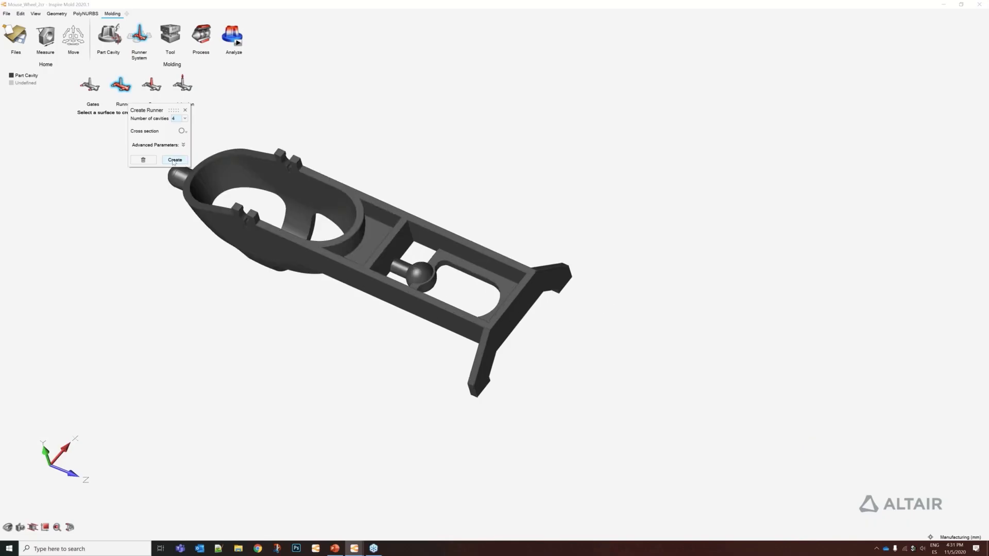
{"action": "left_click", "coordinate": [519, 318]}
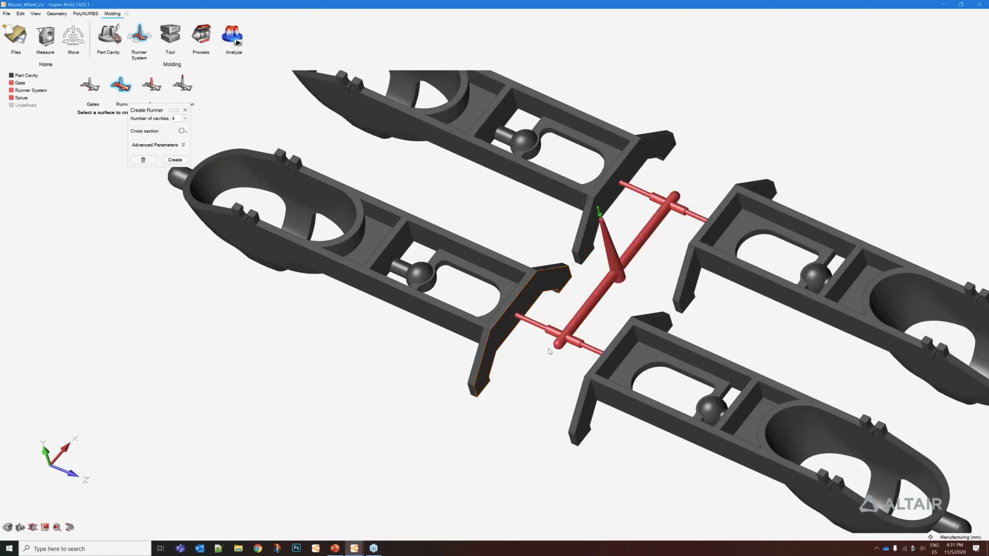
- Examine the four-cavity layout from several angles, including its runners, gates and central sprue
{"action": "scroll", "coordinate": [201, 417], "scroll_direction": "down", "scroll_amount": 3}
{"action": "middle_click_drag", "start_coordinate": [606, 248], "coordinate": [611, 243]}
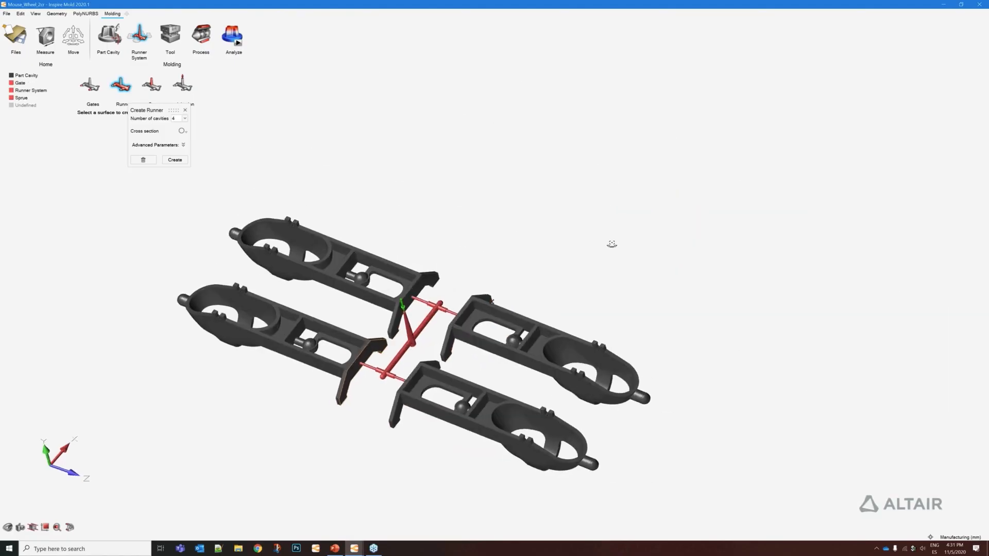
{"action": "middle_click_drag", "start_coordinate": [207, 404], "coordinate": [335, 411]}
{"action": "right_click_drag", "start_coordinate": [336, 411], "coordinate": [351, 342]}
{"action": "scroll", "coordinate": [407, 343], "scroll_direction": "up", "scroll_amount": 3}
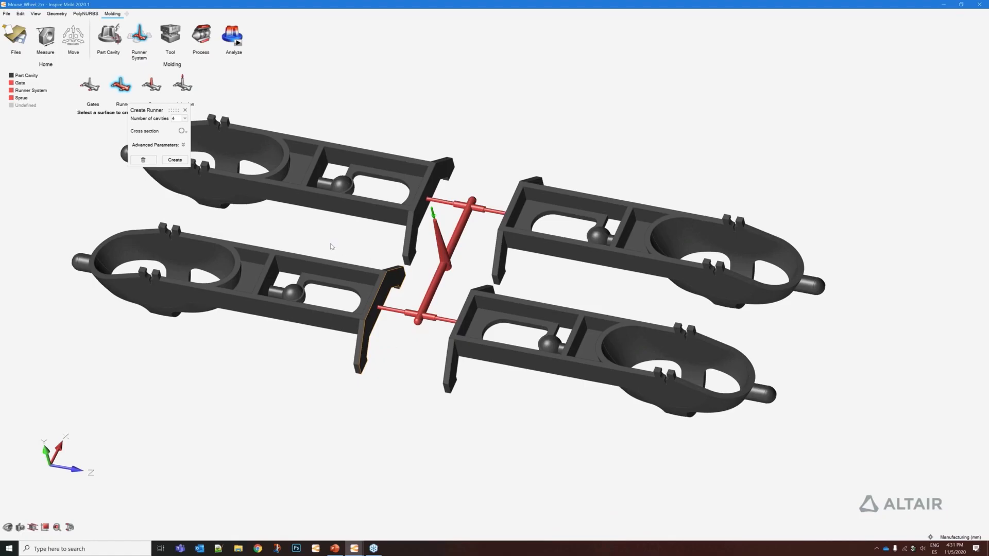
{"action": "middle_click_drag", "start_coordinate": [406, 427], "coordinate": [407, 430]}
{"action": "scroll", "coordinate": [432, 296], "scroll_direction": "up", "scroll_amount": 3}
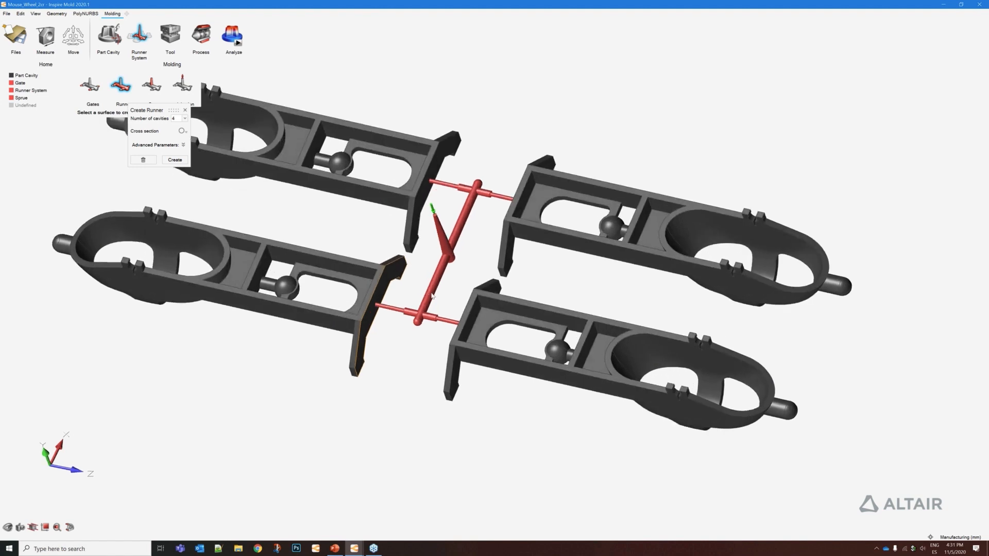
{"action": "middle_click_drag", "start_coordinate": [481, 268], "coordinate": [471, 278]}
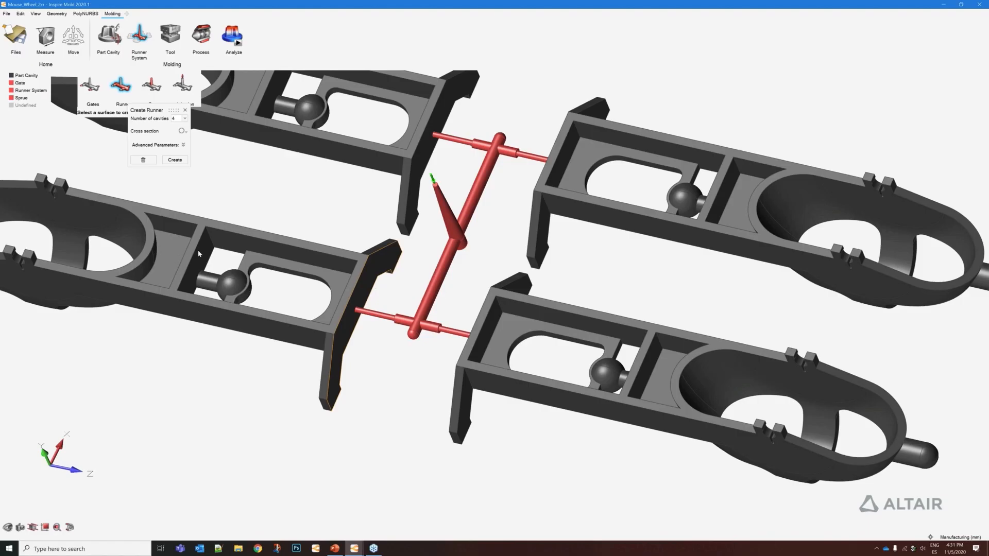
{"action": "scroll", "coordinate": [481, 295], "scroll_direction": "down", "scroll_amount": 5}
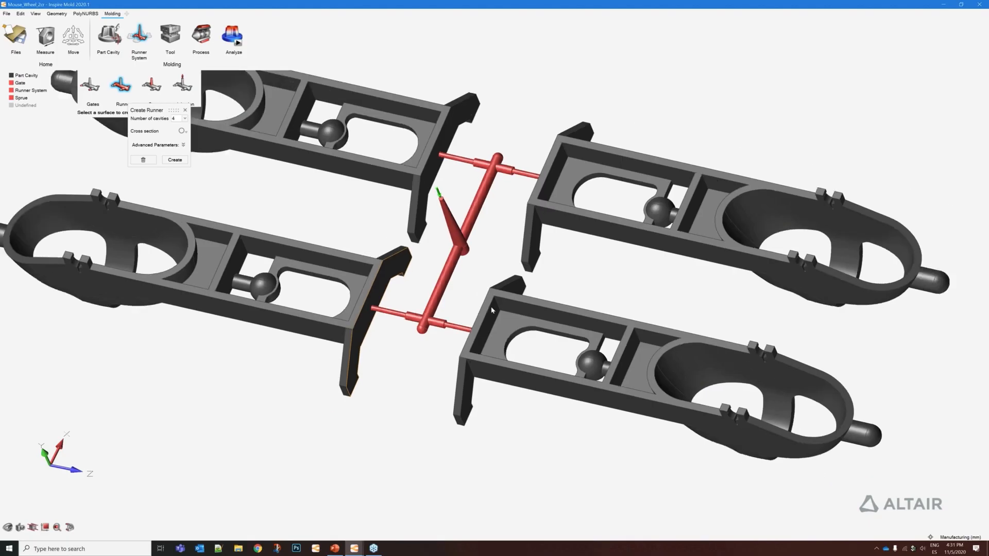
{"action": "right_click_drag", "start_coordinate": [386, 403], "coordinate": [388, 423]}
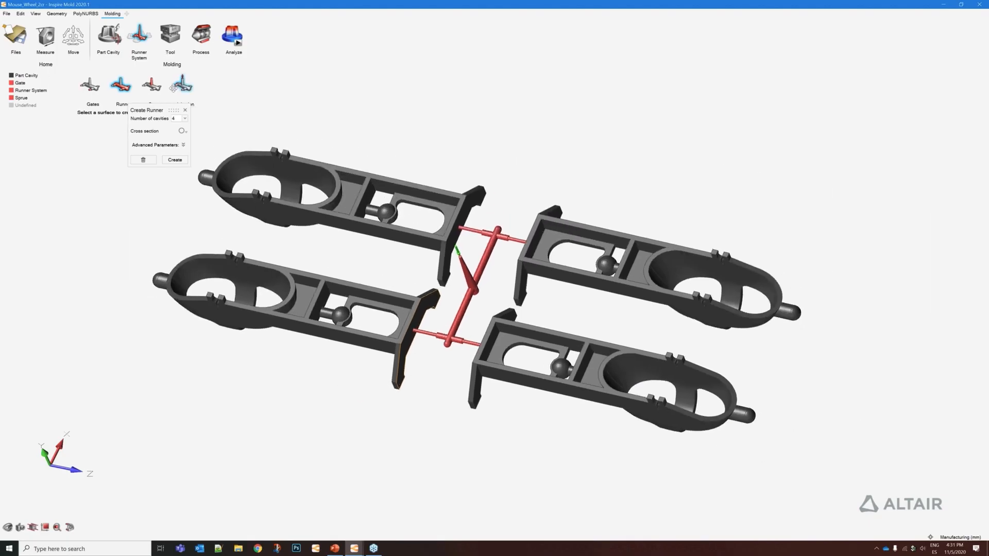
- Set the distance between parts to 10 mm and recreate the four-cavity runner system from the end crossbar's outer face, replacing the existing one
{"action": "left_click", "coordinate": [184, 145]}
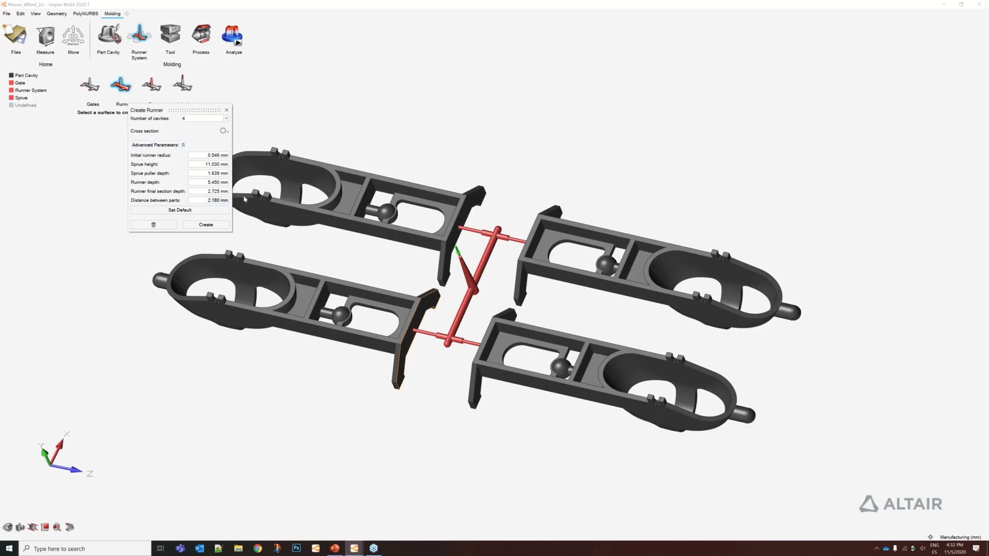
{"action": "type", "text": "10"}
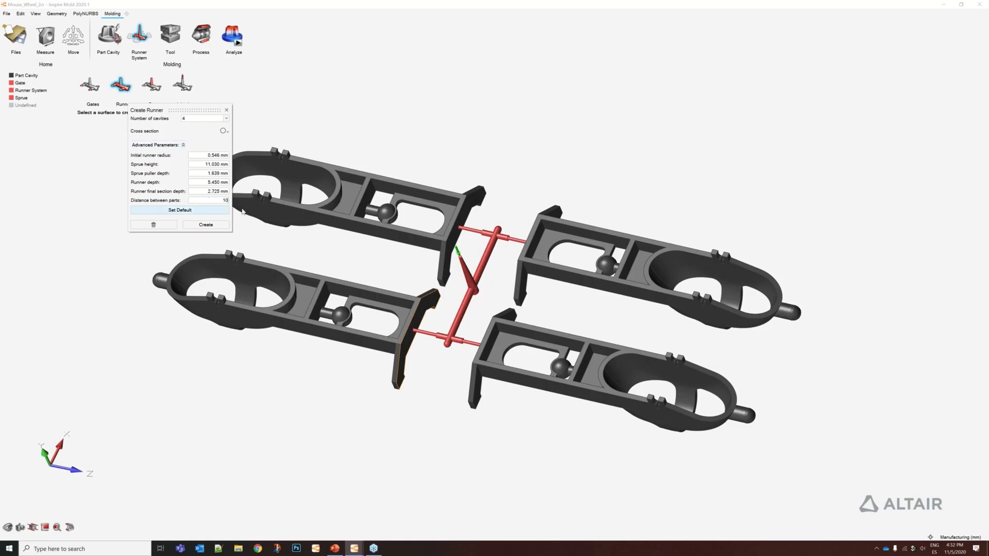
{"action": "left_click", "coordinate": [204, 225]}
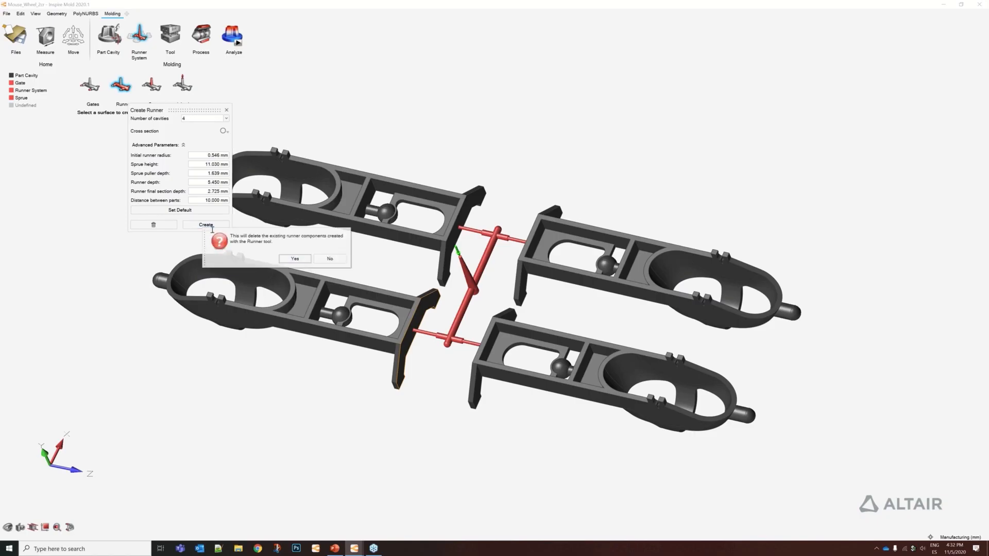
{"action": "left_click", "coordinate": [298, 259]}
{"action": "scroll", "coordinate": [393, 381], "scroll_direction": "up", "scroll_amount": 5}
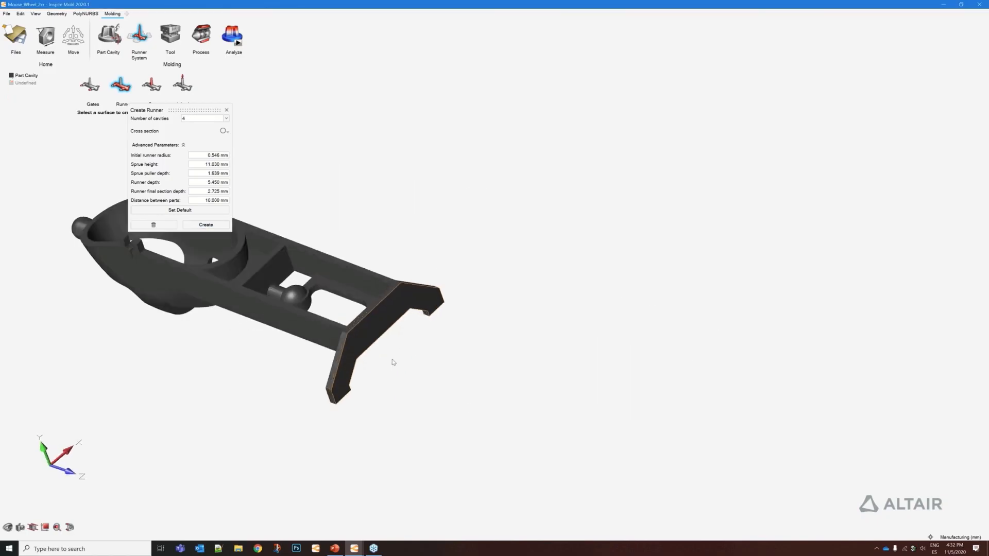
{"action": "left_click", "coordinate": [373, 310]}
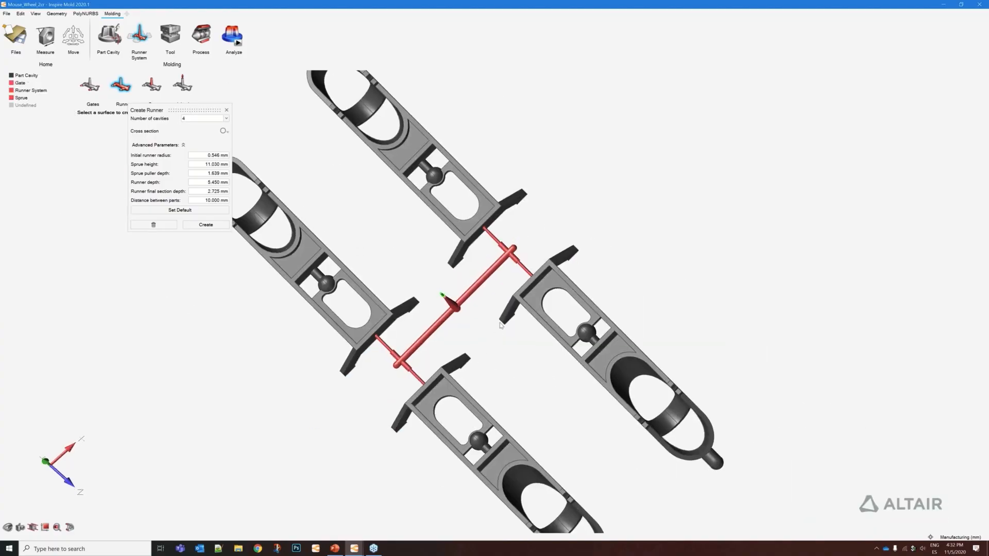
{"action": "middle_click_drag", "start_coordinate": [526, 361], "coordinate": [510, 337]}
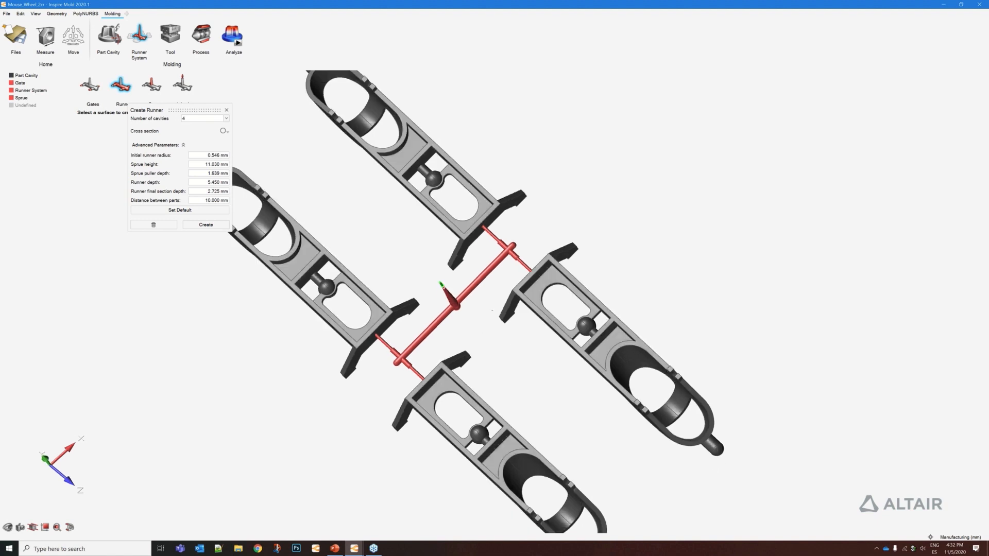
- Set the filling time to 4 s in the process parameters, then check the Run Analysis settings without starting a run
{"action": "left_click", "coordinate": [200, 35]}
{"action": "left_click", "coordinate": [460, 260]}
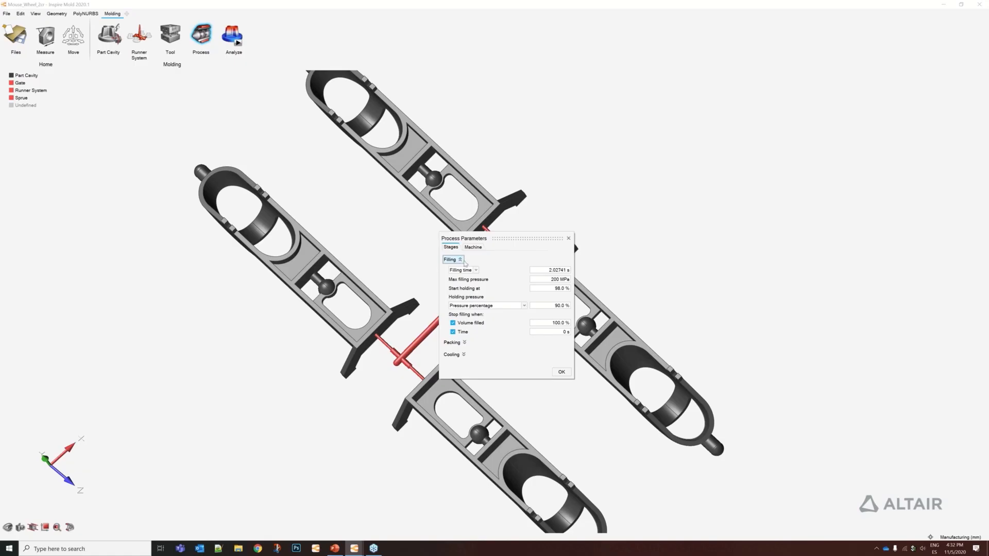
{"action": "left_click", "coordinate": [541, 271]}
{"action": "type", "text": "4"}
{"action": "key", "text": "Return"}
{"action": "left_click", "coordinate": [237, 43]}
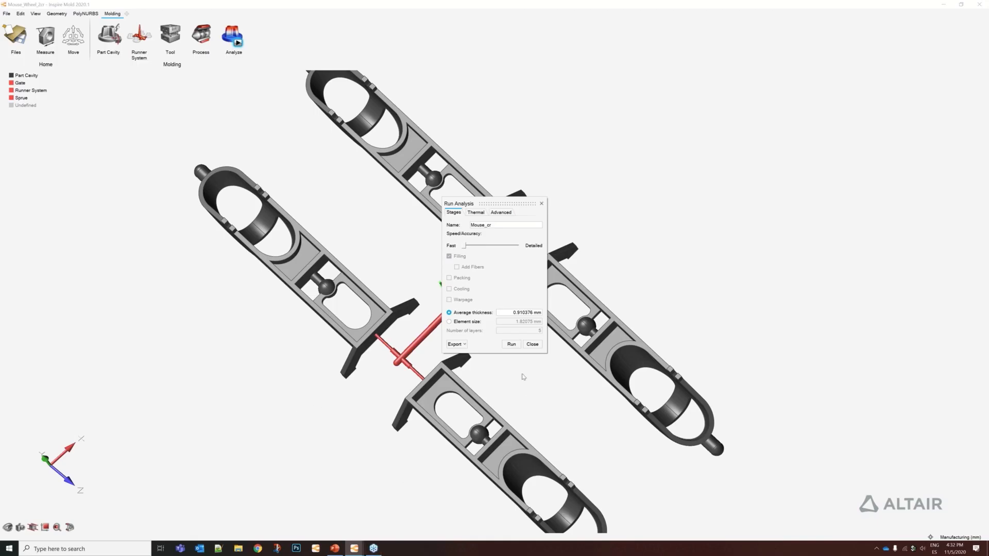
{"action": "left_click", "coordinate": [532, 345]}
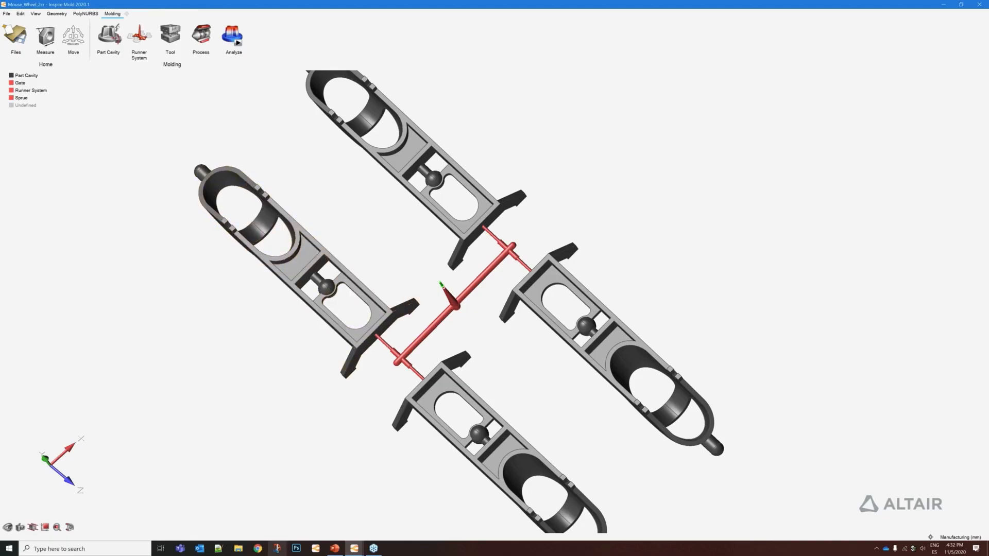
- Switch to the MouseWheelRuner_cr model window and play the Temperature (Shear) filling animation, pausing it partway through
{"action": "left_click", "coordinate": [355, 550]}
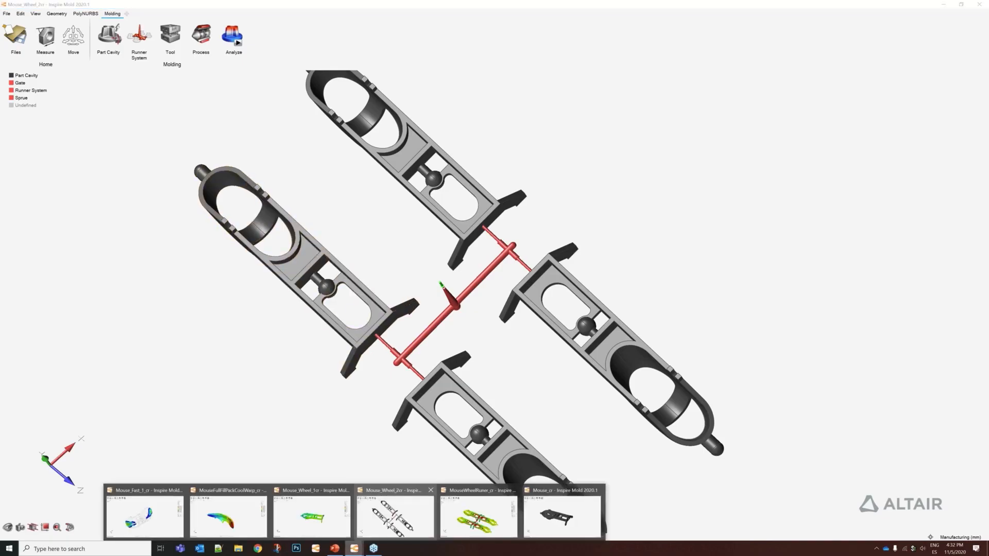
{"action": "left_click", "coordinate": [453, 517]}
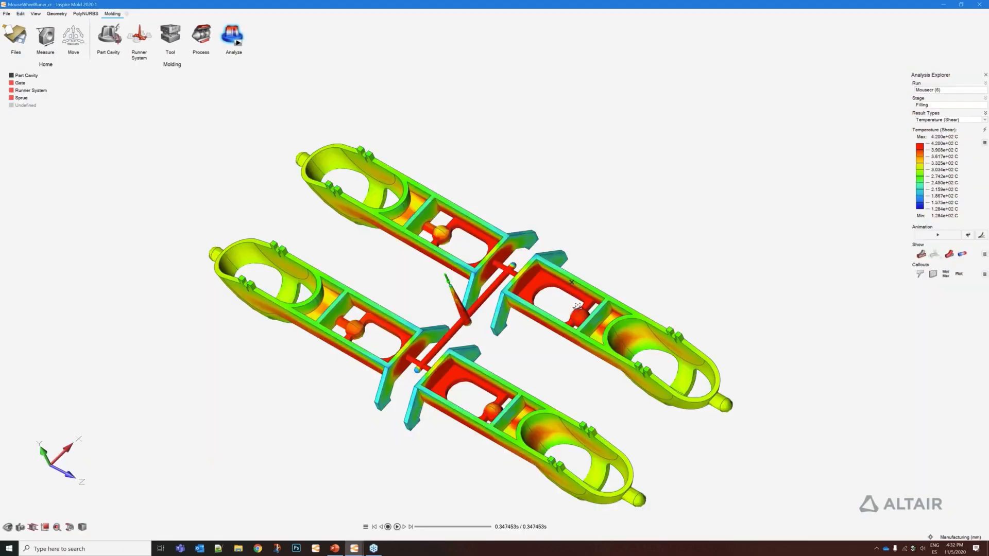
{"action": "left_click", "coordinate": [374, 527]}
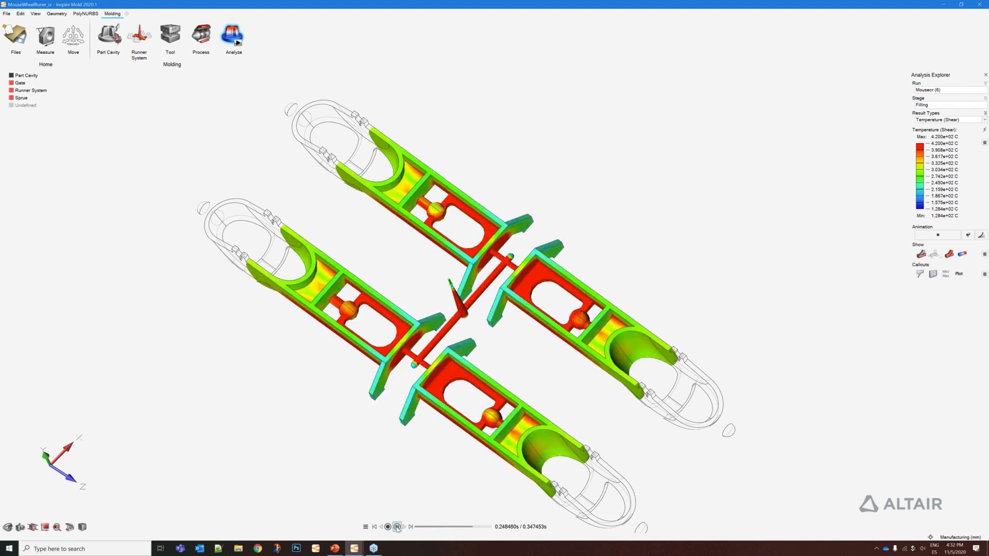
{"action": "left_click", "coordinate": [397, 527]}
- Show the Pressure results of the filling stage for the four-cavity model and examine the pressure distribution
{"action": "left_click", "coordinate": [948, 119]}
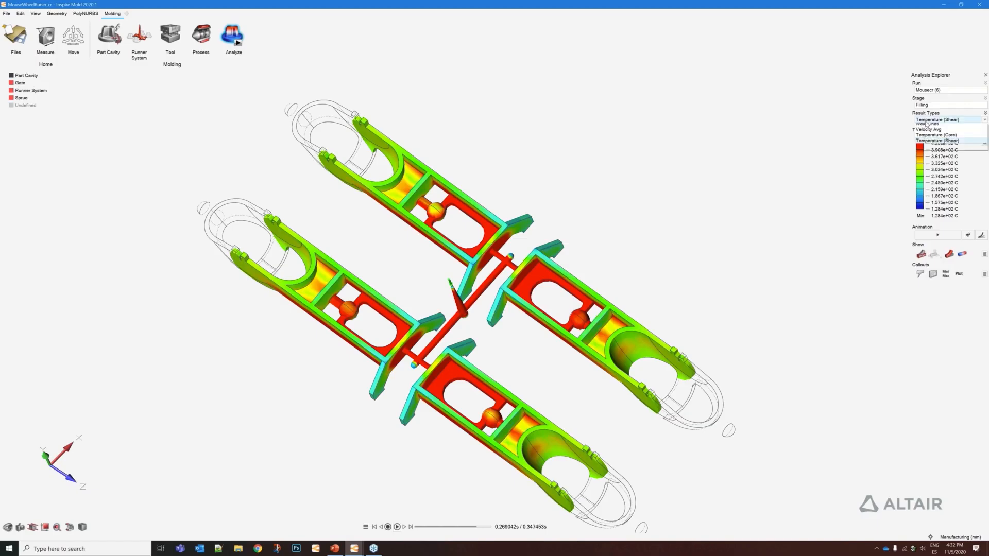
{"action": "left_click", "coordinate": [930, 145]}
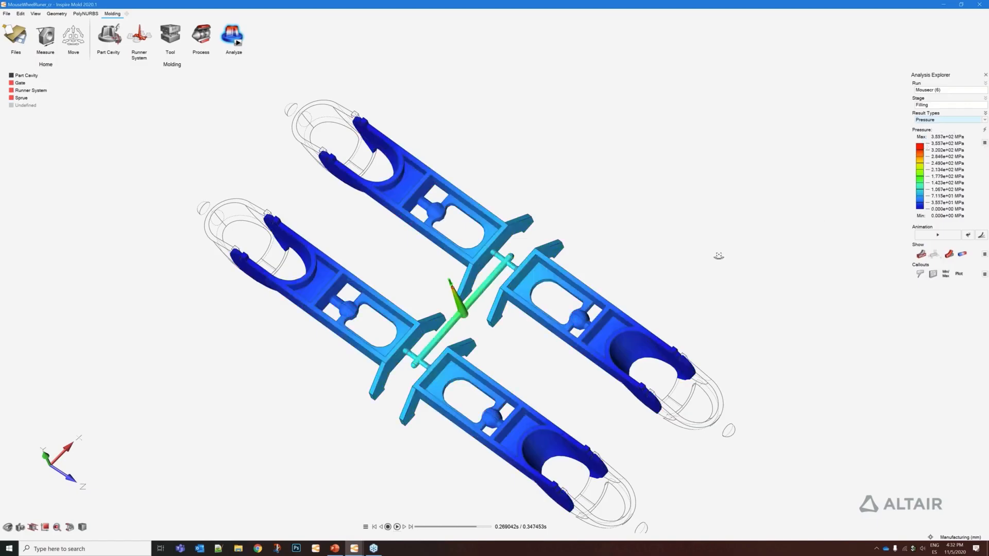
{"action": "middle_click_drag", "start_coordinate": [719, 257], "coordinate": [743, 247]}
- Plot pressure over time with a callout at the sprue's inlet, examine the curve, and close the plot
{"action": "left_click", "coordinate": [960, 276]}
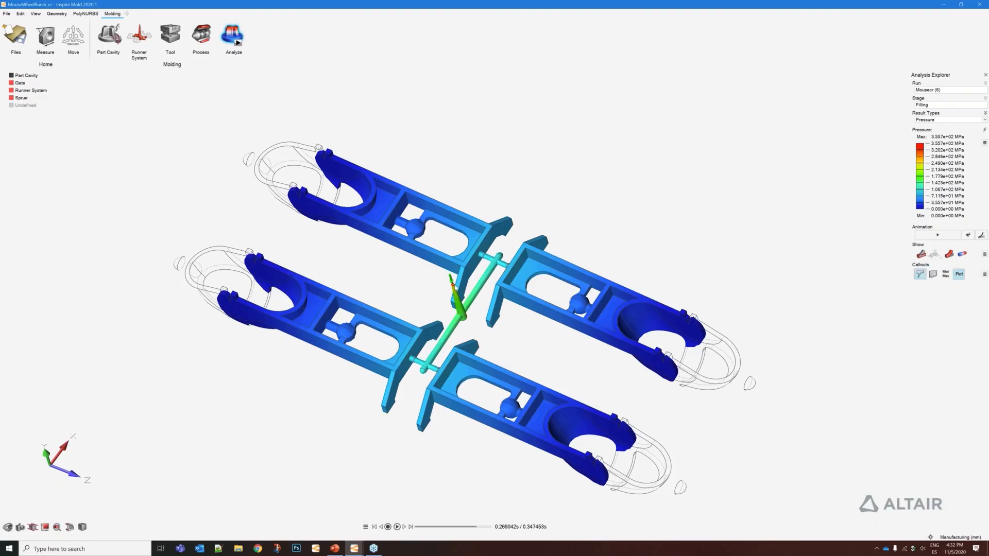
{"action": "left_click", "coordinate": [453, 286]}
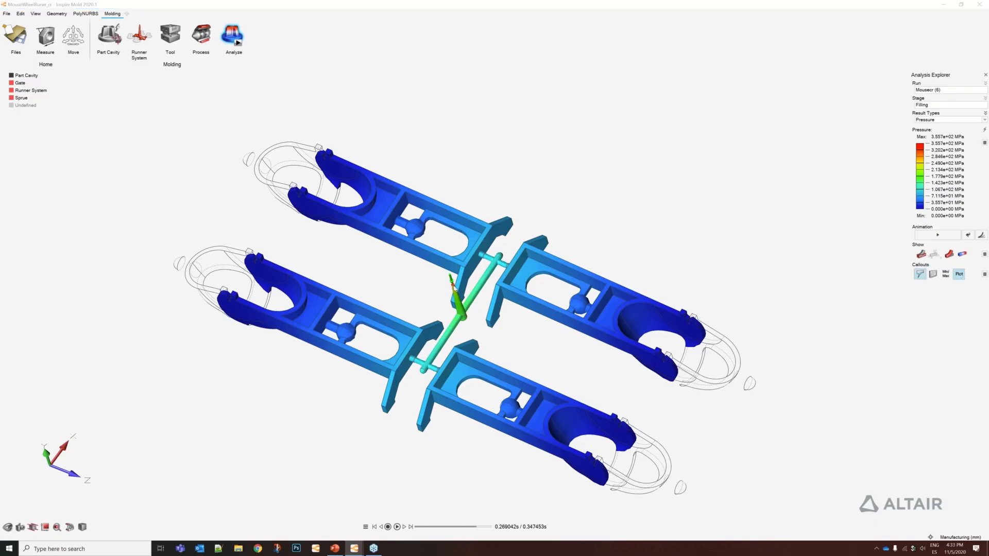
{"action": "scroll", "coordinate": [453, 288], "scroll_direction": "up", "scroll_amount": 10}
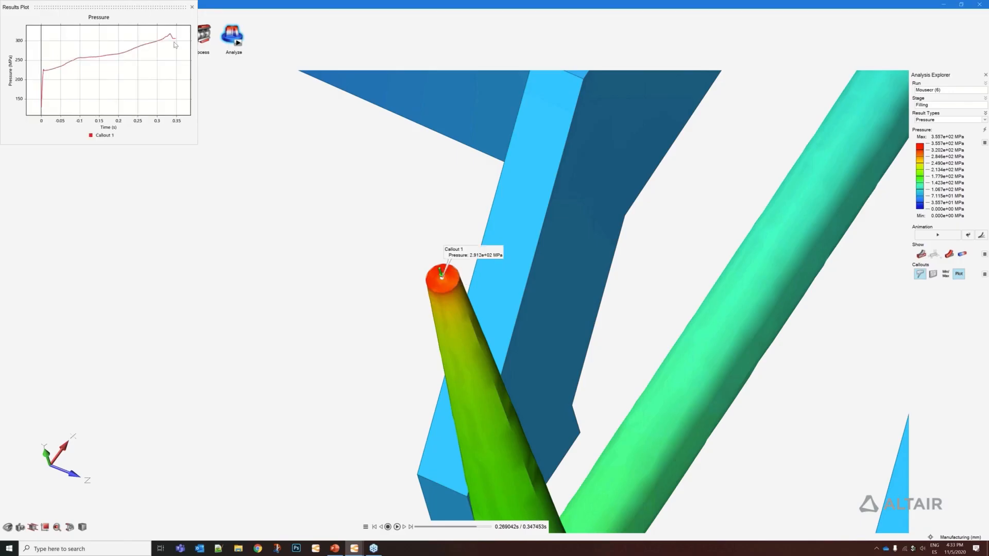
{"action": "scroll", "coordinate": [307, 253], "scroll_direction": "down", "scroll_amount": 10}
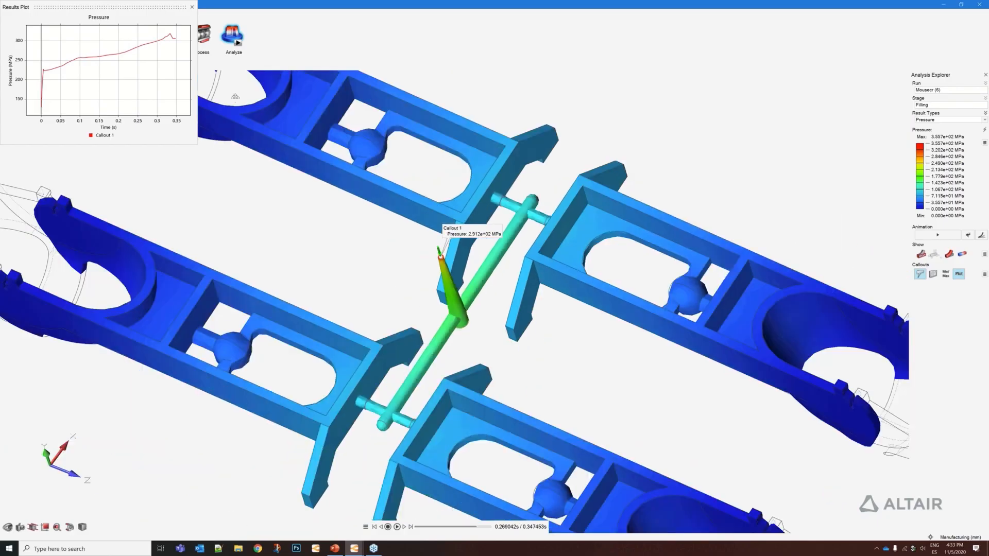
{"action": "left_click", "coordinate": [192, 6]}
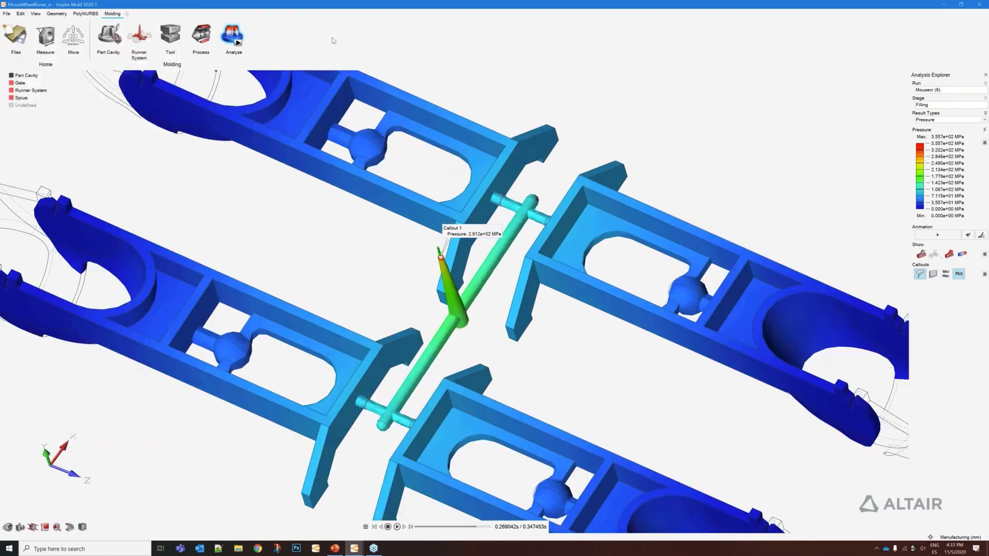
- Remove the pressure callout, examine the Weld Lines results of the filling stage across the four cavities, and leave the results view
{"action": "left_click", "coordinate": [921, 276]}
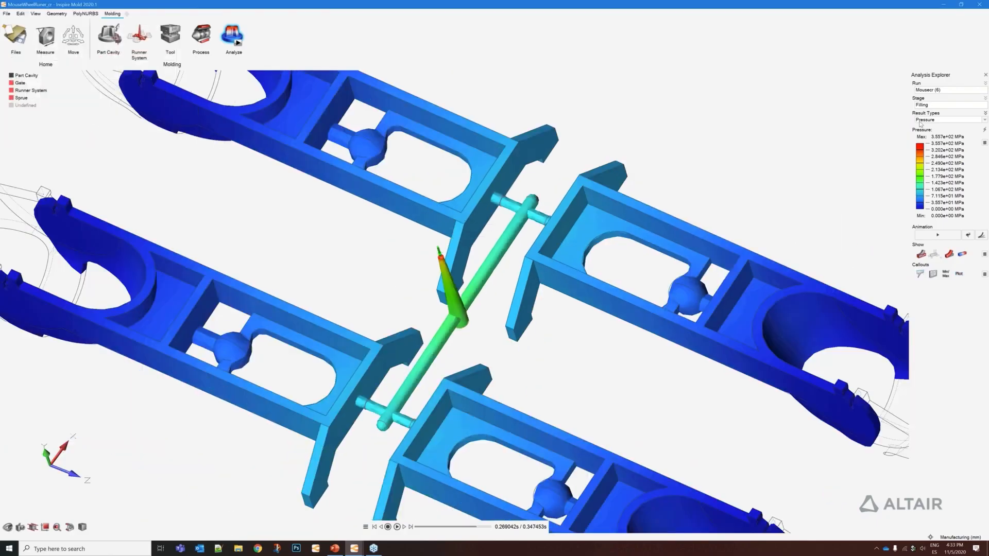
{"action": "left_click", "coordinate": [948, 120]}
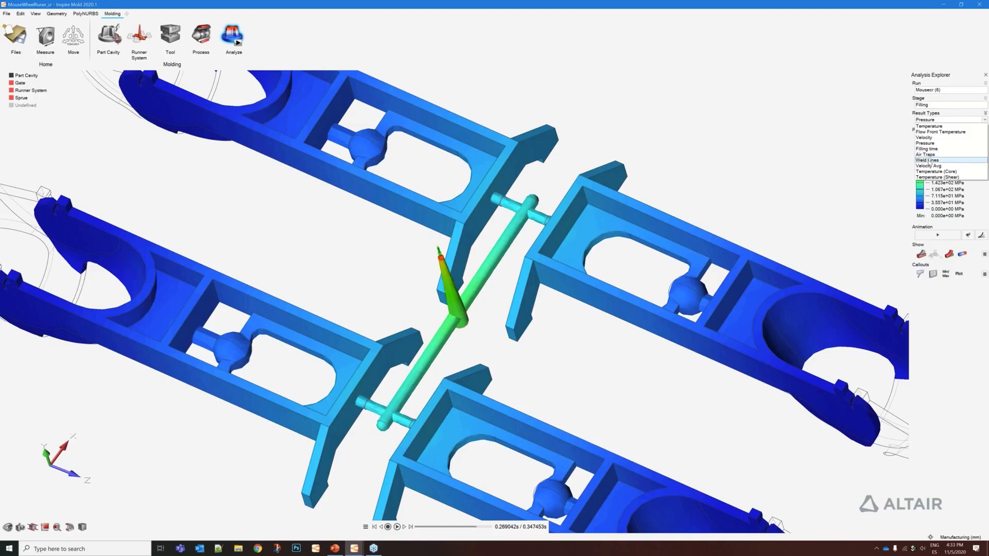
{"action": "left_click", "coordinate": [930, 160]}
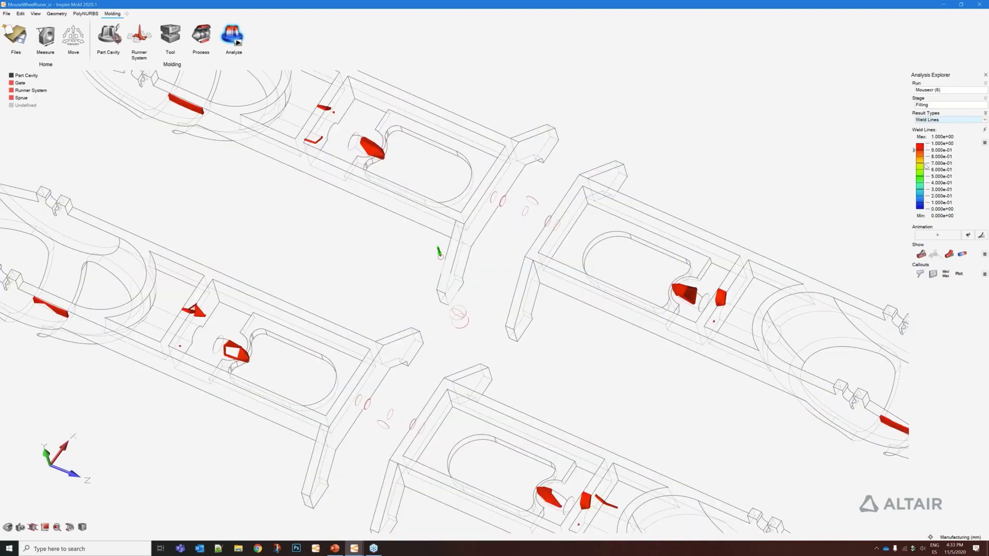
{"action": "scroll", "coordinate": [484, 248], "scroll_direction": "down", "scroll_amount": 5}
{"action": "middle_click_drag", "start_coordinate": [489, 227], "coordinate": [501, 218]}
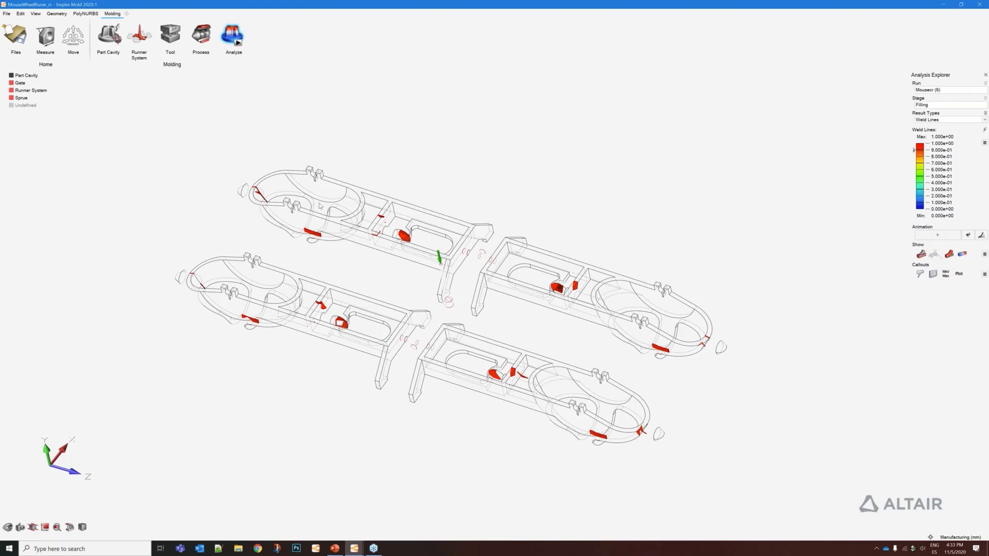
{"action": "left_click", "coordinate": [248, 44]}
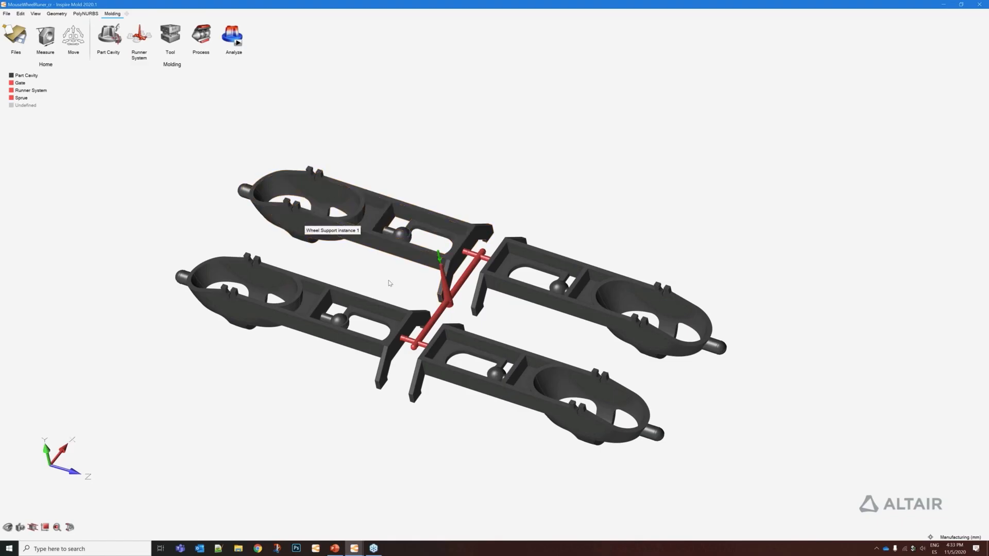
{"action": "middle_click_drag", "start_coordinate": [380, 280], "coordinate": [378, 287]}
{"action": "right_click", "coordinate": [238, 220]}
{"action": "left_click", "coordinate": [175, 223]}
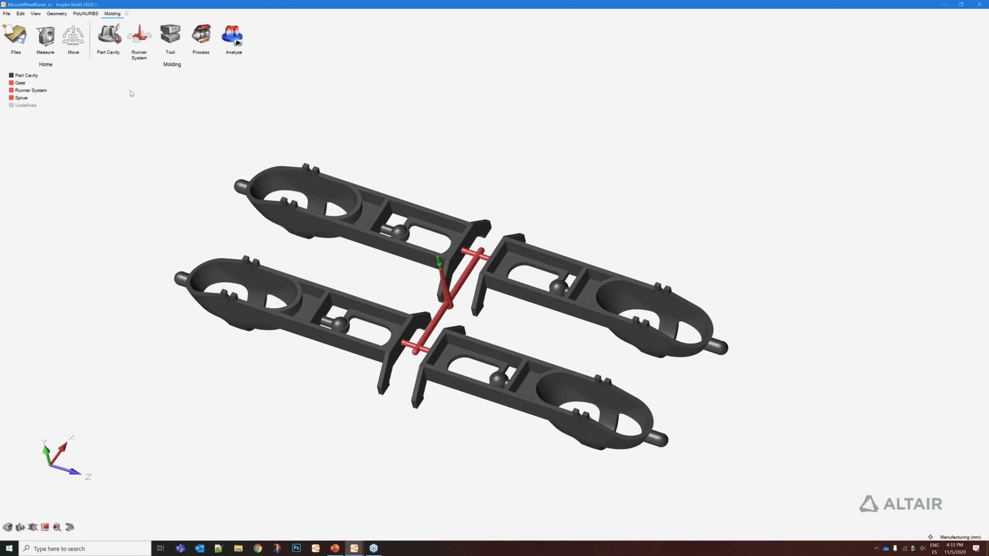
{"action": "left_click", "coordinate": [7, 14]}
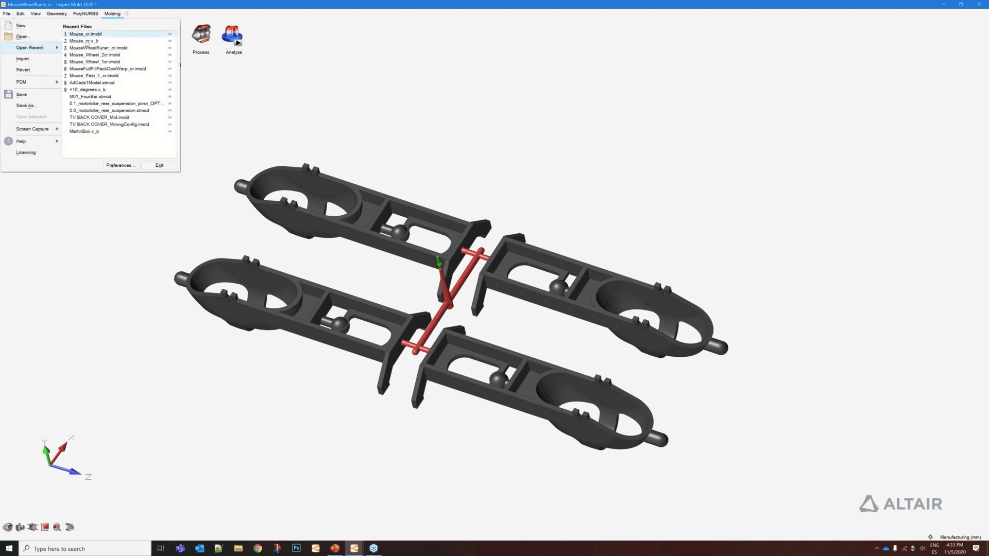
{"action": "left_click", "coordinate": [88, 41]}
{"action": "left_click", "coordinate": [201, 85]}
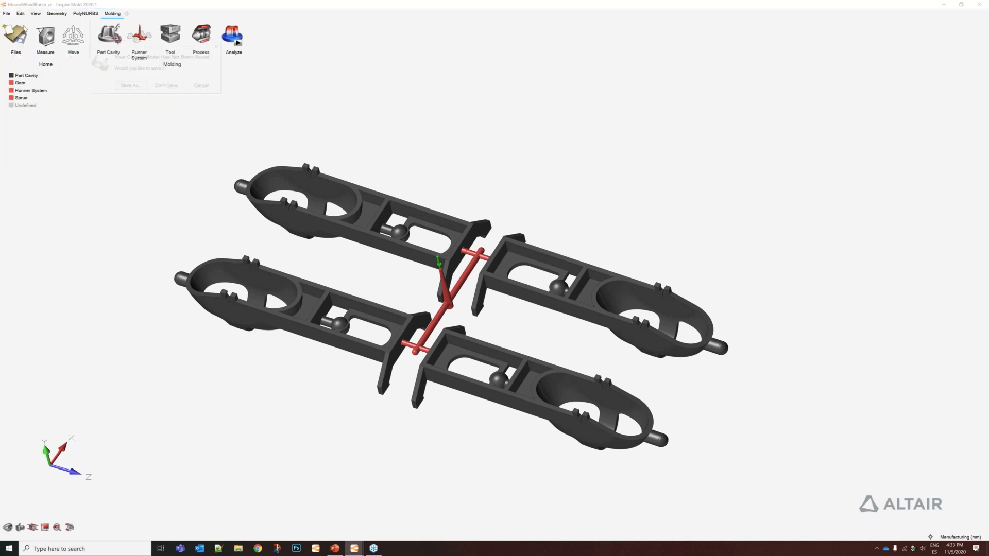
- Open the recent file Mouse_cr.imold without saving the current four-cavity model
{"action": "left_click", "coordinate": [5, 14]}
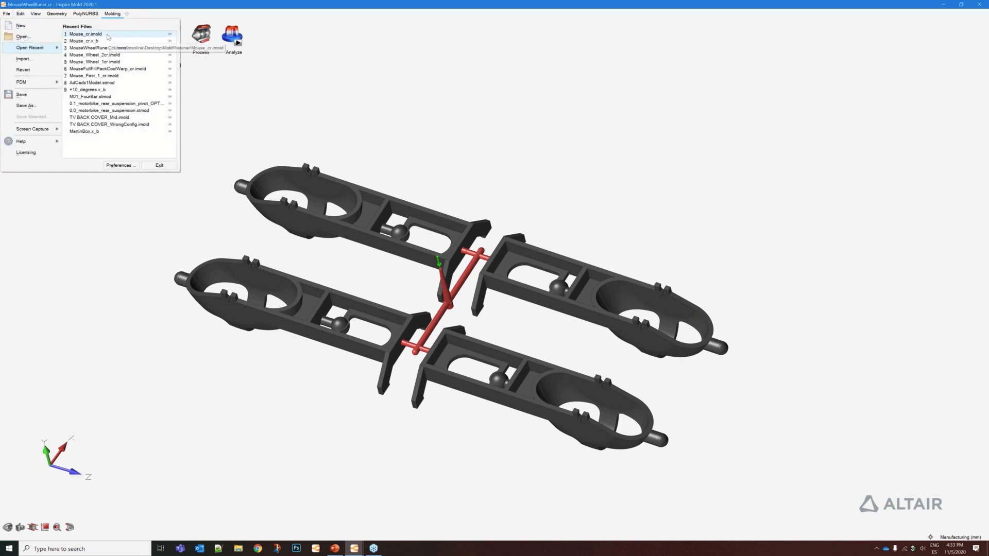
{"action": "left_click", "coordinate": [108, 35]}
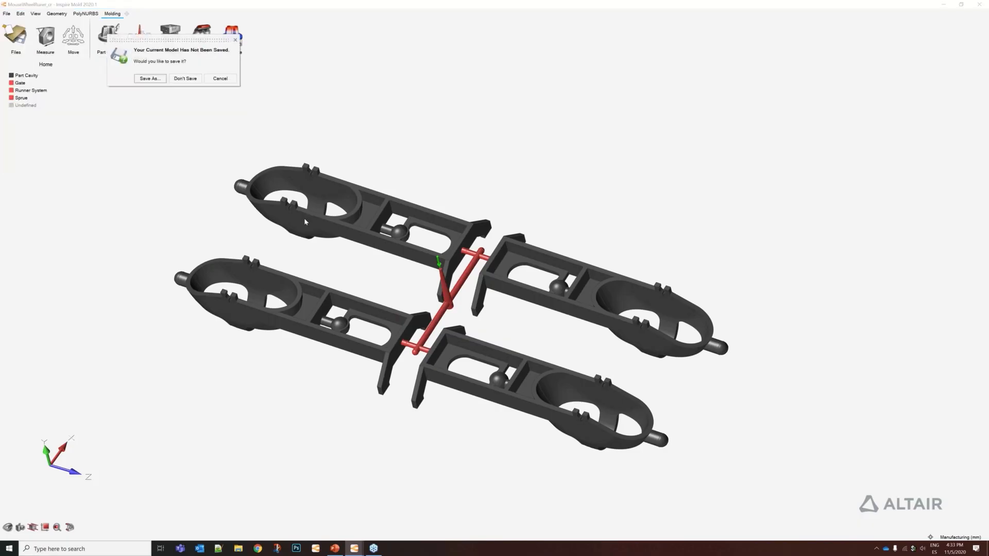
{"action": "left_click", "coordinate": [186, 79]}
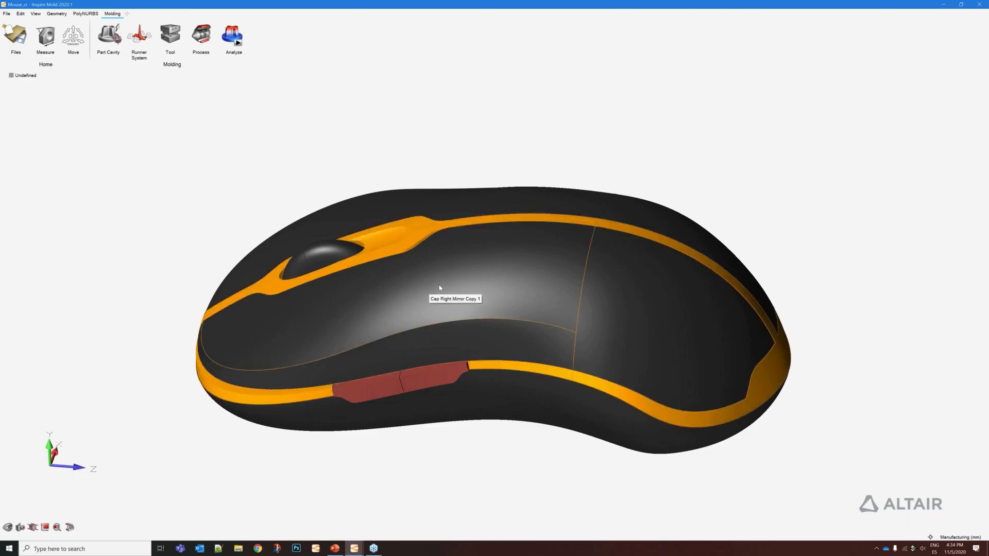
- Isolate the mouse's top shell and designate it as the part cavity, using ABS material
{"action": "key", "text": "i"}
{"action": "mouse_move", "coordinate": [494, 302]}
{"action": "middle_mouse_down"}
{"action": "mouse_move", "coordinate": [472, 373]}
{"action": "mouse_move", "coordinate": [458, 165]}
{"action": "mouse_move", "coordinate": [451, 221]}
{"action": "middle_mouse_up"}
{"action": "left_click", "coordinate": [106, 37]}
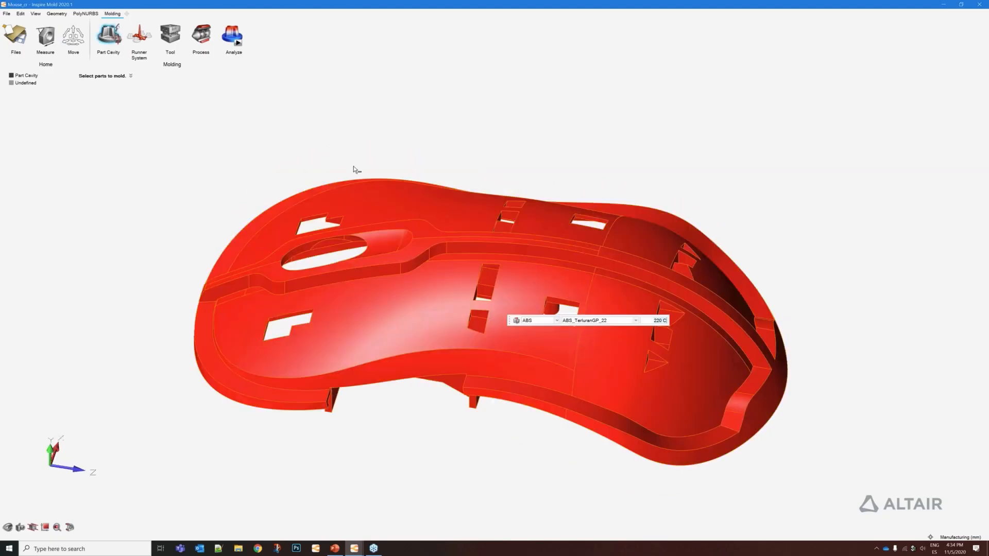
{"action": "right_click_drag", "start_coordinate": [354, 166], "coordinate": [258, 137]}
- Place a gate with a 1 mm radius on the inner rim at the shell's front end, near the wheel slot
{"action": "left_click", "coordinate": [139, 34]}
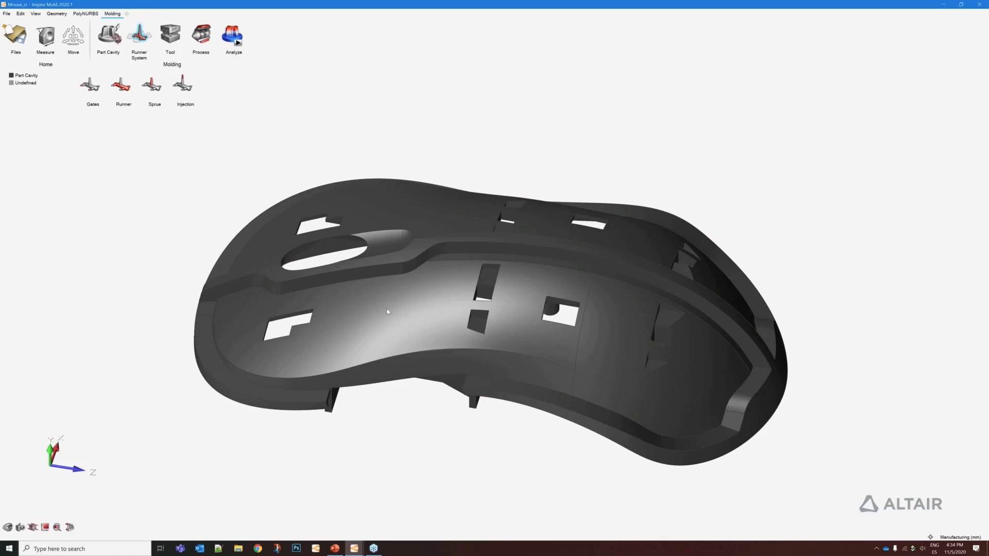
{"action": "middle_click_drag", "start_coordinate": [428, 304], "coordinate": [413, 198]}
{"action": "left_click", "coordinate": [92, 85]}
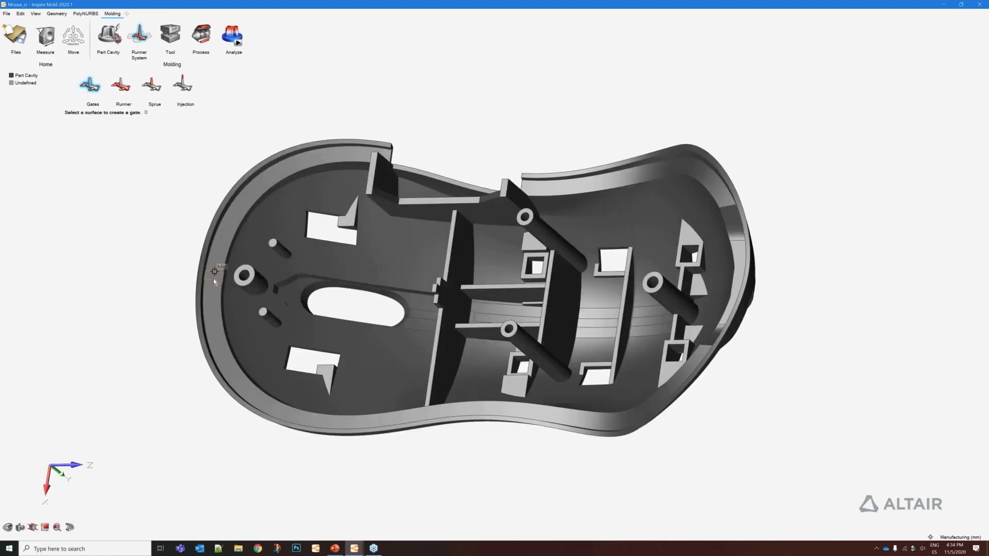
{"action": "scroll", "coordinate": [213, 280], "scroll_direction": "up", "scroll_amount": 2}
{"action": "left_click", "coordinate": [219, 277]}
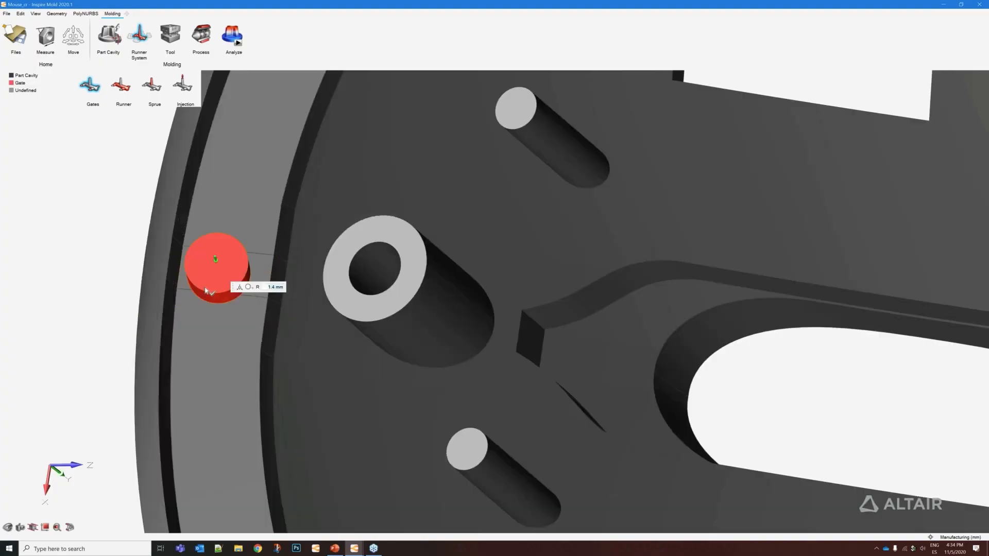
{"action": "type", "text": "1"}
{"action": "key", "text": "Return"}
- Add a second gate on the rim at the shell's rear end and finish gate creation
{"action": "scroll", "coordinate": [116, 303], "scroll_direction": "down", "scroll_amount": 3}
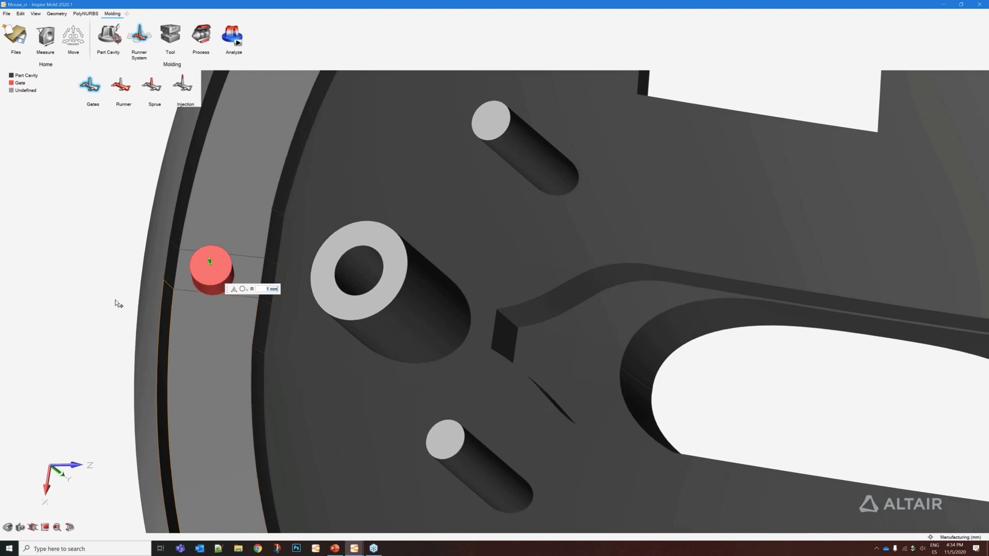
{"action": "scroll", "coordinate": [114, 301], "scroll_direction": "down", "scroll_amount": 5}
{"action": "scroll", "coordinate": [572, 309], "scroll_direction": "up", "scroll_amount": 5}
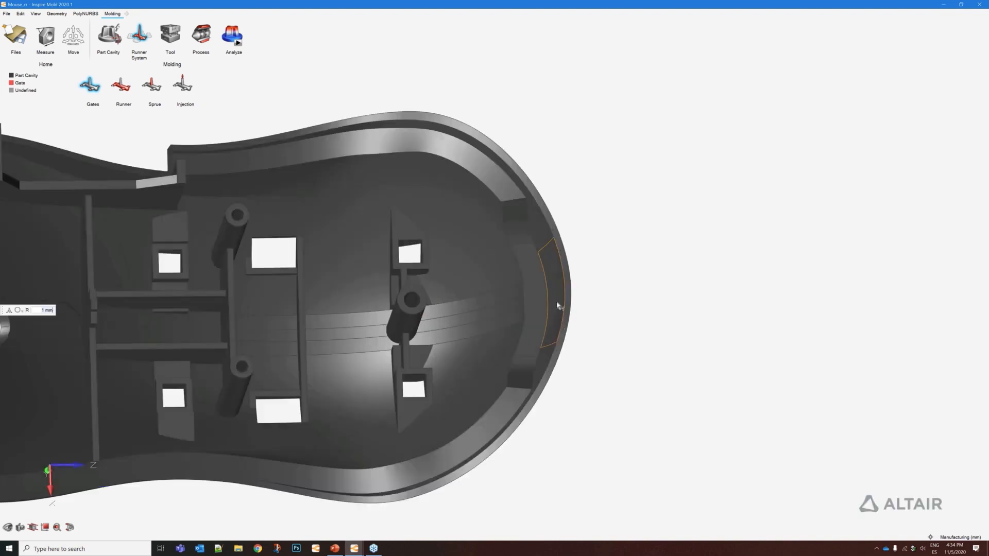
{"action": "left_click", "coordinate": [527, 300]}
{"action": "right_click", "coordinate": [658, 258]}
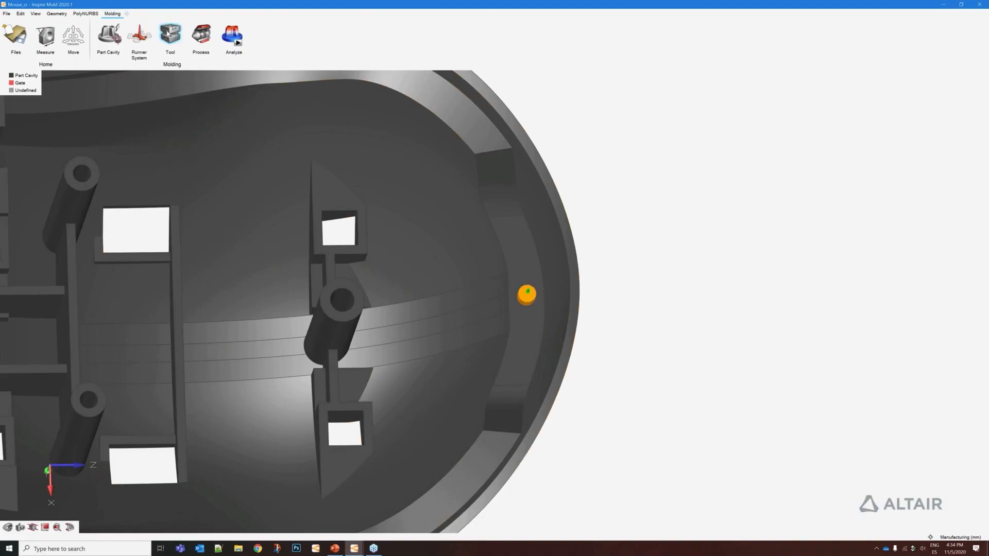
- Create a steel mold block around the mouse shell and check it from several angles
{"action": "mouse_move", "coordinate": [170, 36]}
{"action": "left_click", "coordinate": [157, 82]}
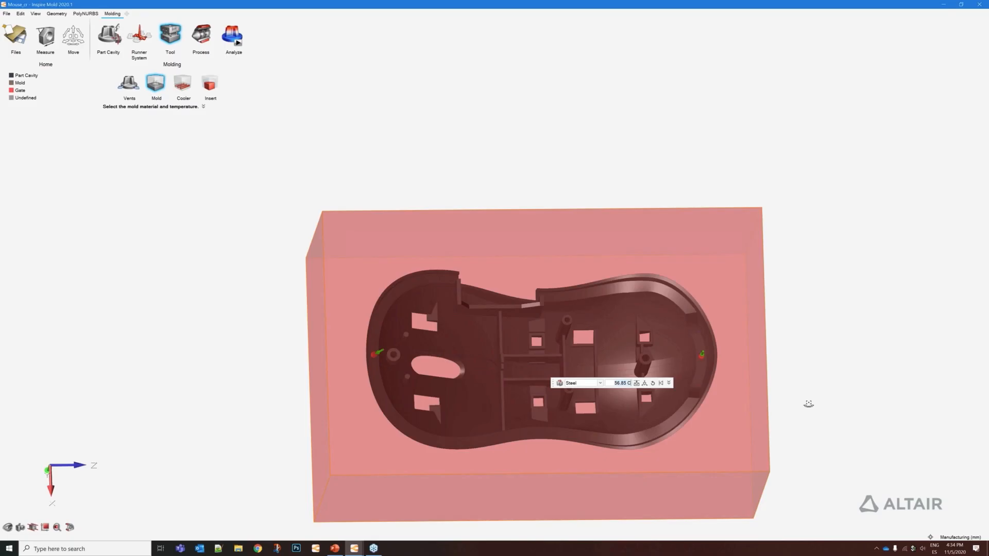
{"action": "middle_click_drag", "start_coordinate": [809, 404], "coordinate": [826, 342]}
{"action": "middle_click_drag", "start_coordinate": [309, 155], "coordinate": [316, 371]}
{"action": "right_click_drag", "start_coordinate": [316, 371], "coordinate": [184, 496]}
{"action": "middle_click_drag", "start_coordinate": [185, 496], "coordinate": [170, 330]}
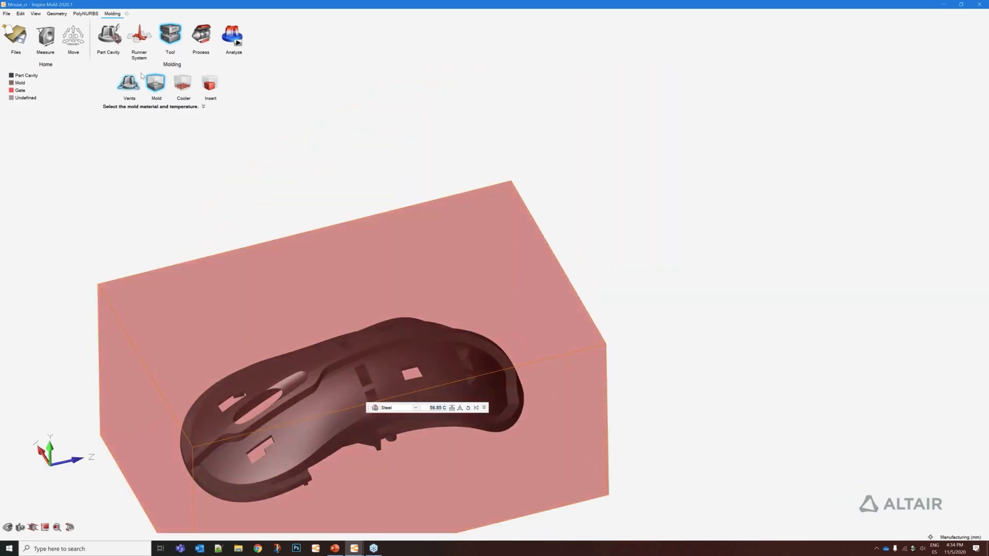
- Sketch a U-shaped cooling channel path above the shell, running along both long sides and around the rear end
{"action": "left_click", "coordinate": [183, 82]}
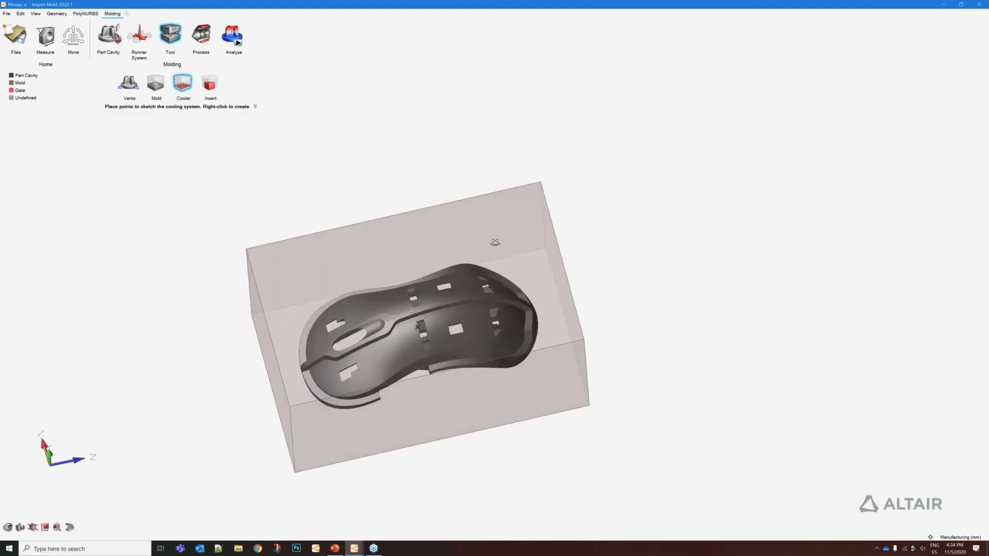
{"action": "middle_click_drag", "start_coordinate": [415, 253], "coordinate": [405, 290]}
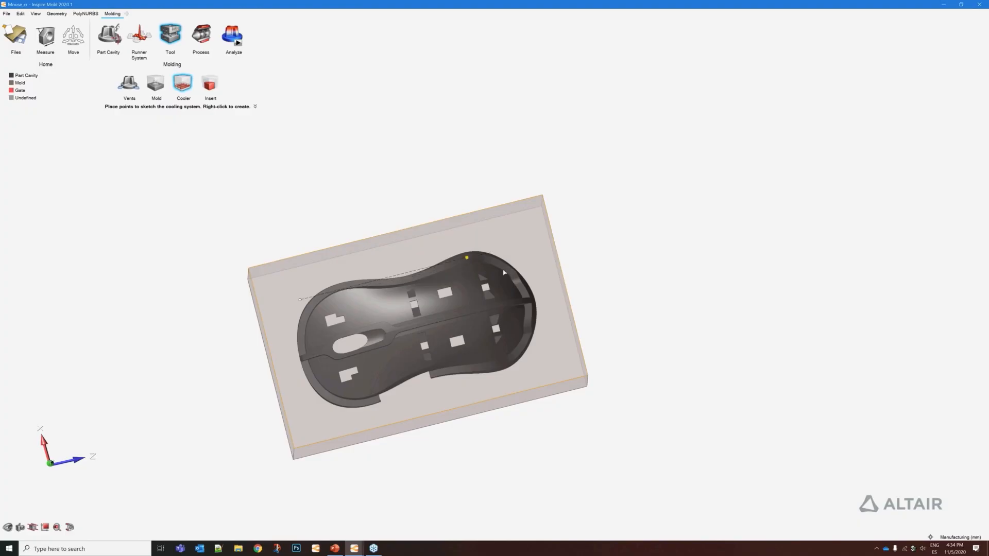
{"action": "left_click", "coordinate": [467, 257]}
{"action": "left_click", "coordinate": [497, 355]}
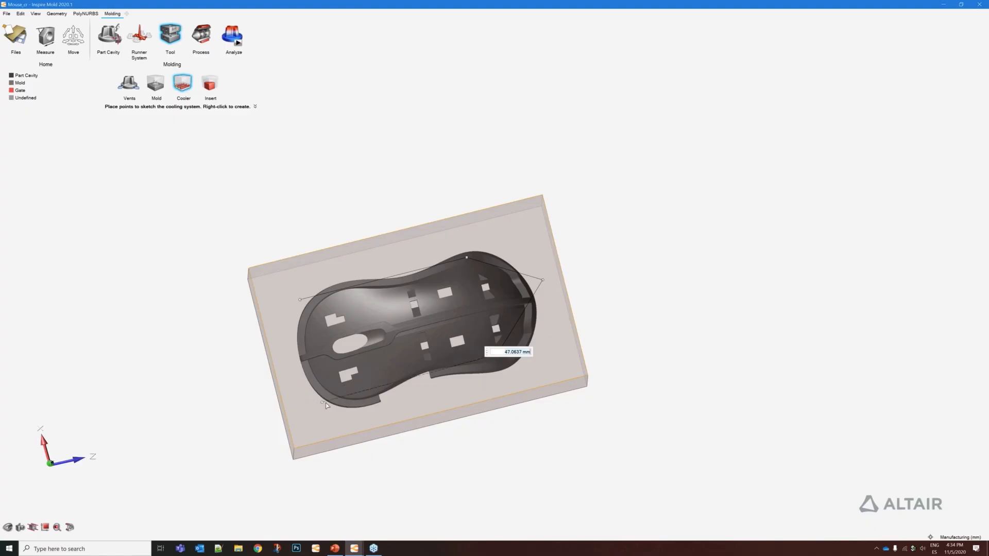
{"action": "left_click", "coordinate": [304, 396]}
{"action": "right_click", "coordinate": [188, 387]}
- Set the cooling channel's size to 4 mm
{"action": "middle_click_drag", "start_coordinate": [463, 399], "coordinate": [529, 277]}
{"action": "double_click", "coordinate": [516, 305]}
{"action": "type", "text": "4"}
{"action": "key", "text": "Return"}
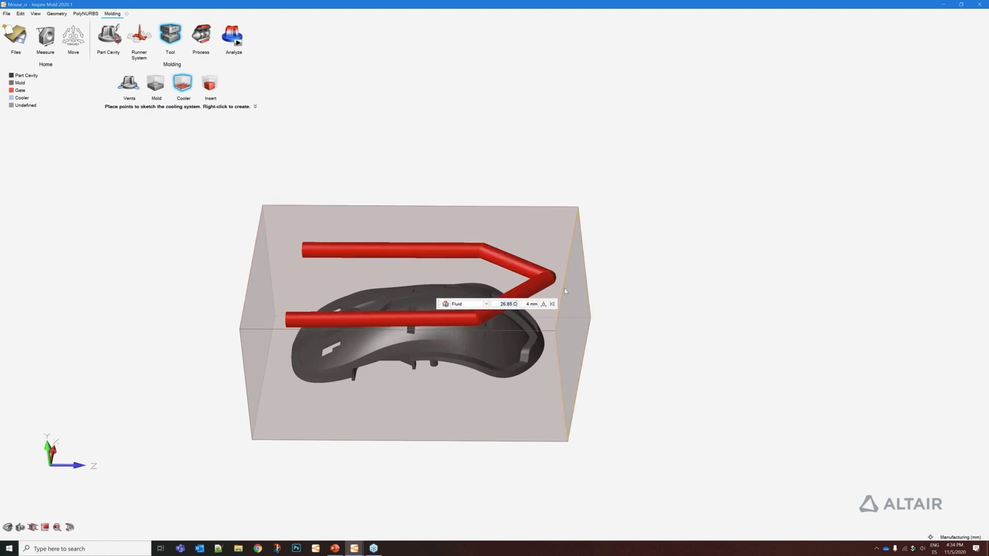
- Move the cooling channel -11 mm along Y, closer to the mouse shell
{"action": "middle_click_drag", "start_coordinate": [564, 288], "coordinate": [552, 301]}
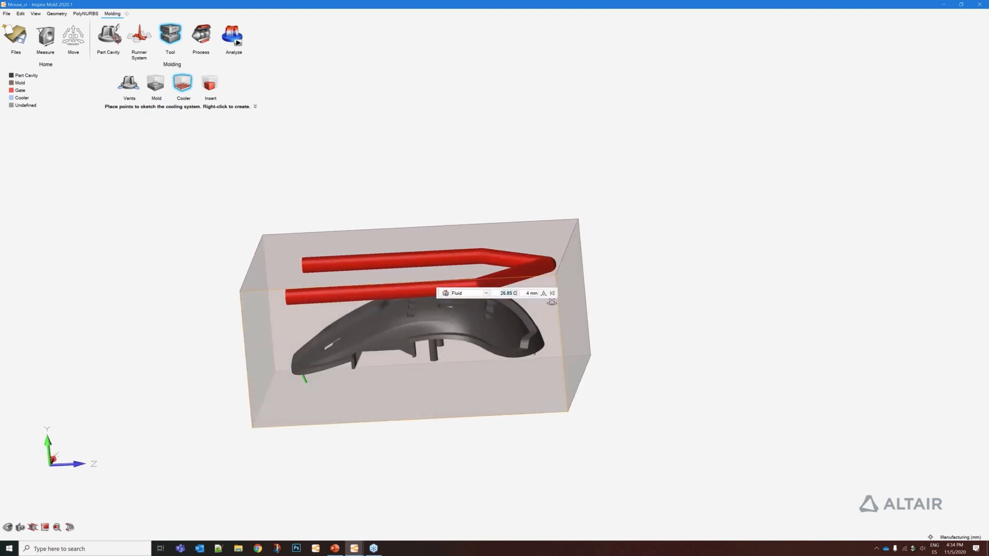
{"action": "left_click", "coordinate": [543, 294]}
{"action": "left_click", "coordinate": [420, 244]}
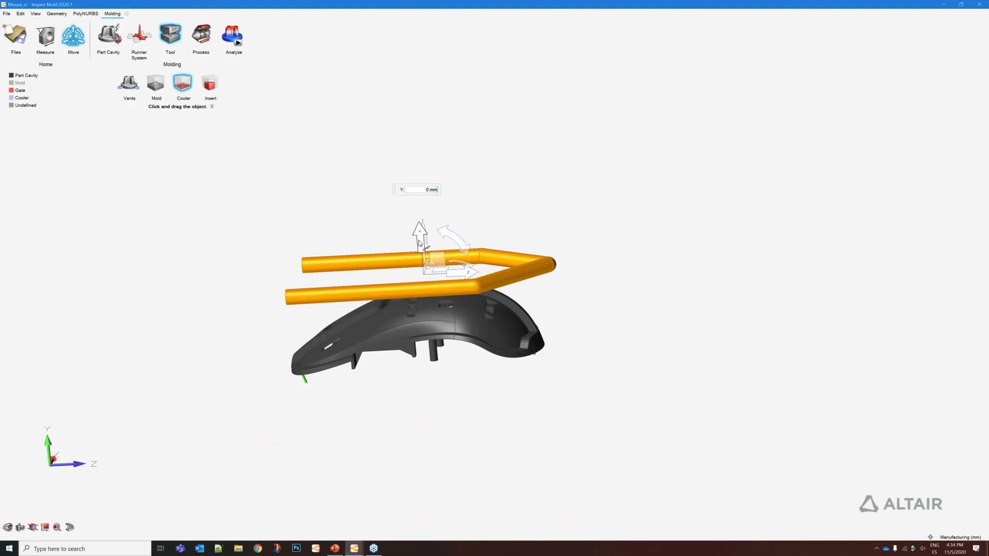
{"action": "left_click_drag", "start_coordinate": [420, 243], "coordinate": [427, 257]}
{"action": "right_click_drag", "start_coordinate": [482, 221], "coordinate": [407, 268]}
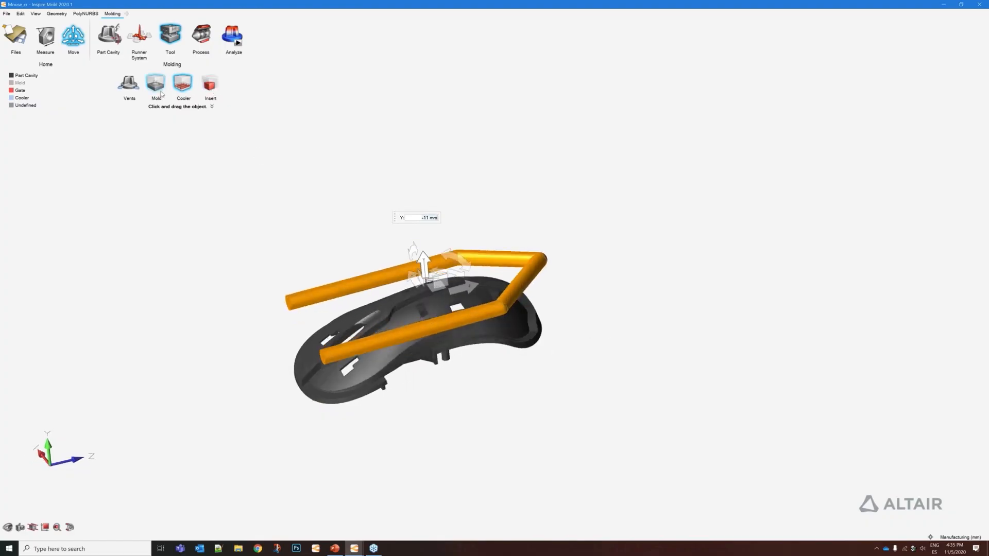
- Review the filling stage and machine settings in the process parameters, then close them without changes
{"action": "left_click", "coordinate": [201, 35]}
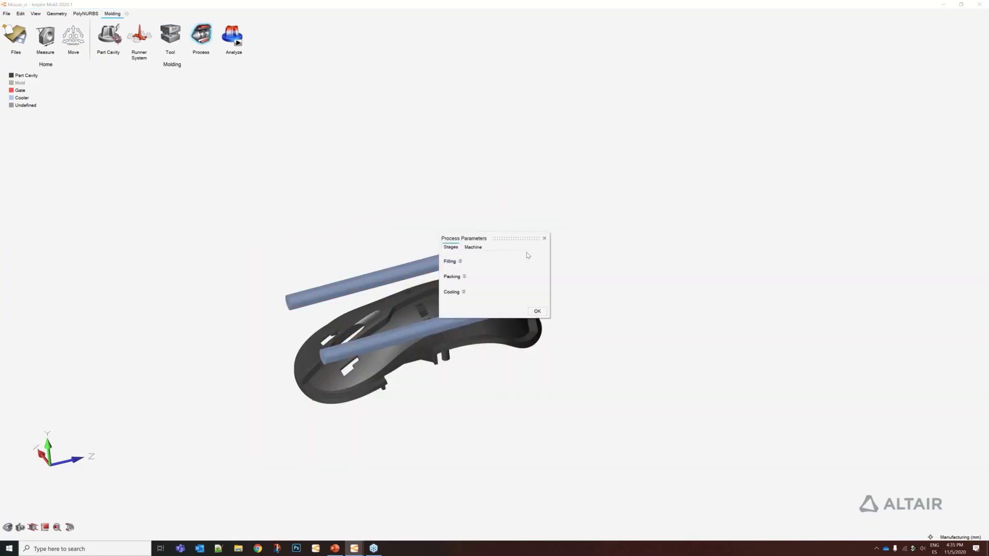
{"action": "left_click", "coordinate": [461, 261]}
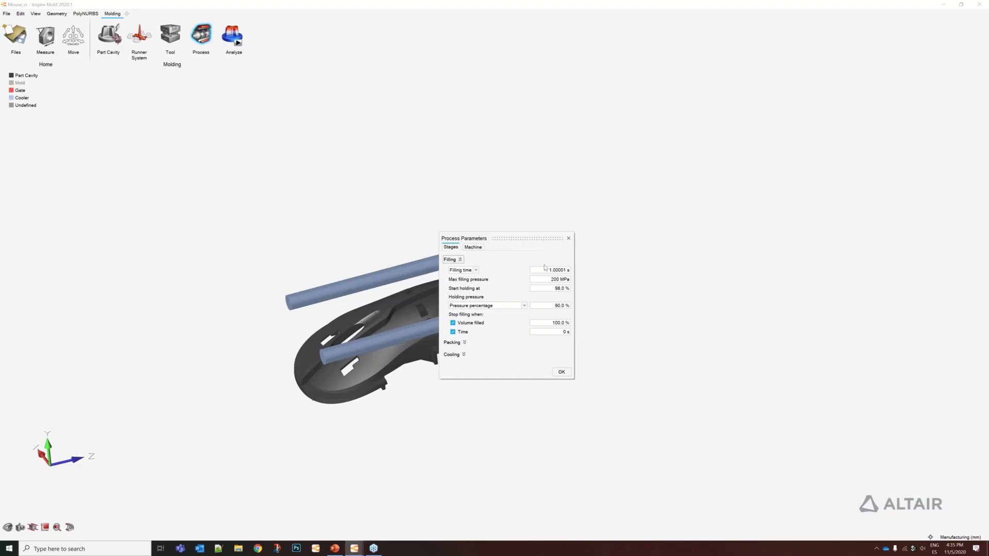
{"action": "left_click", "coordinate": [483, 250]}
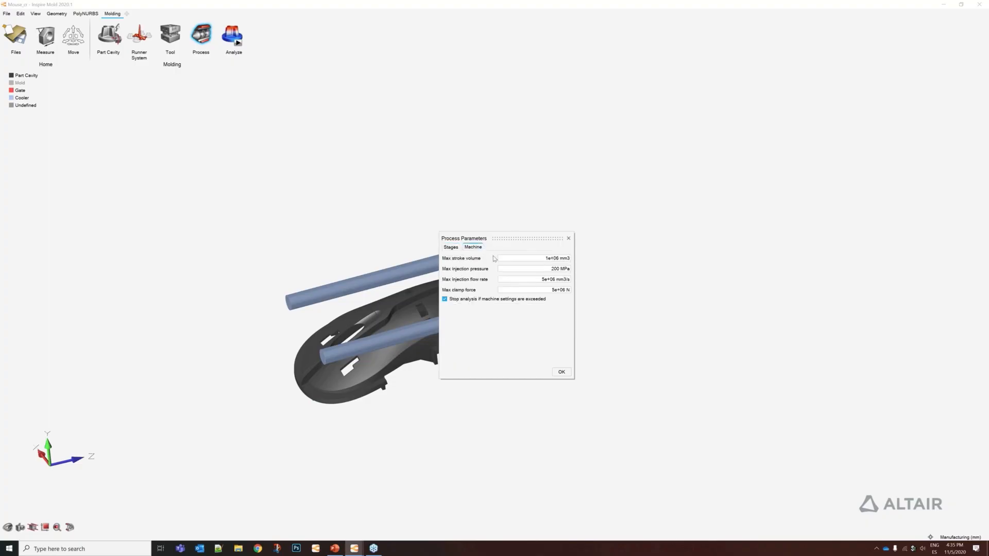
{"action": "left_click", "coordinate": [451, 247]}
{"action": "left_click", "coordinate": [569, 238]}
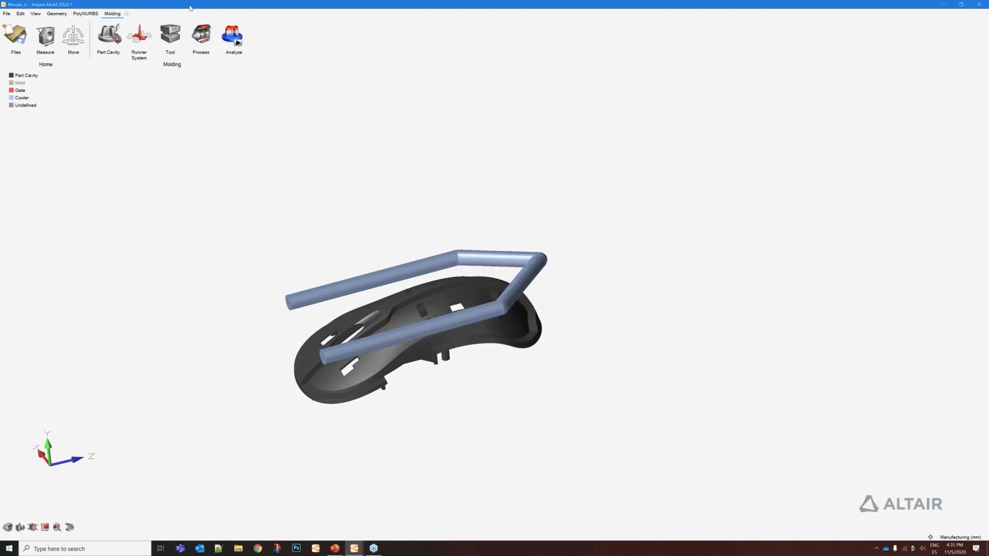
- Check the Run Analysis settings, including the average thickness, and close them without starting a run
{"action": "left_click", "coordinate": [238, 42]}
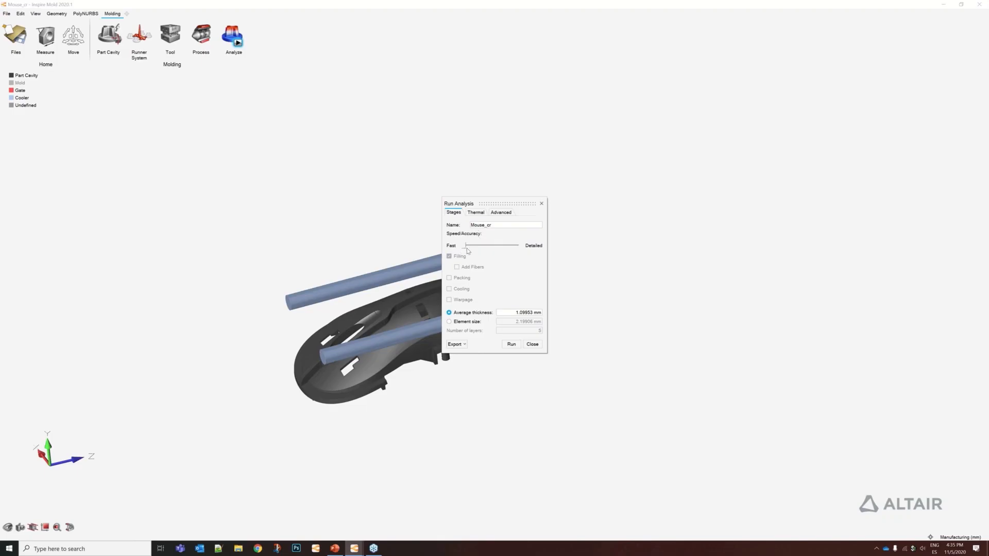
{"action": "left_click", "coordinate": [539, 313]}
{"action": "left_click_drag", "start_coordinate": [476, 310], "coordinate": [449, 315]}
{"action": "left_click", "coordinate": [532, 344]}
- Switch to the Mouse_Fast_1_cr model window and play its filling-stage Pressure animation from the beginning
{"action": "mouse_move", "coordinate": [354, 548]}
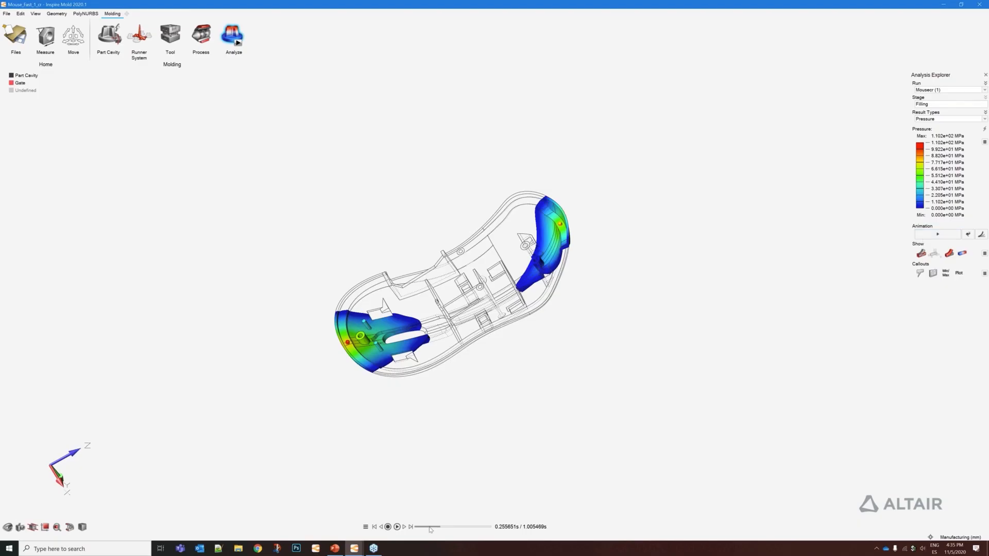
{"action": "left_click", "coordinate": [375, 527]}
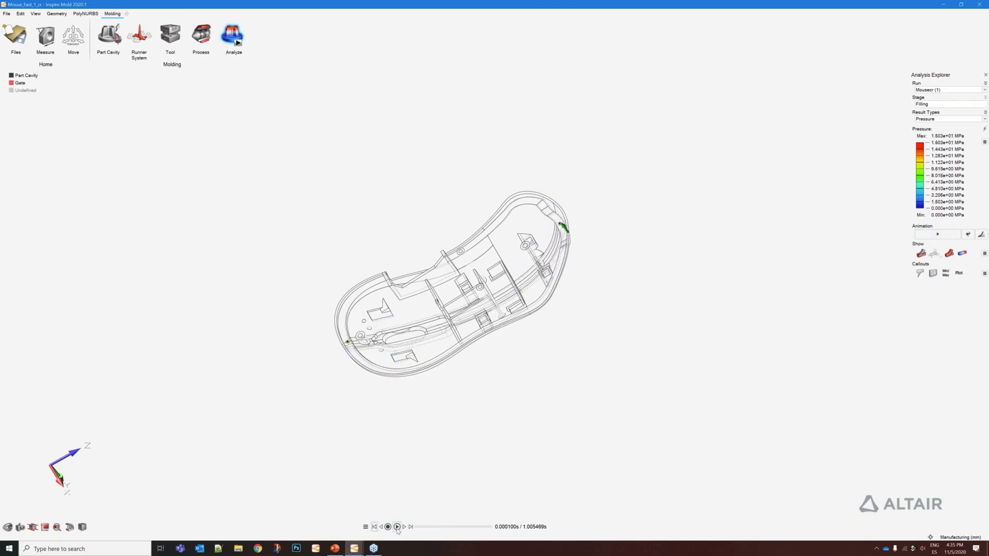
{"action": "left_click", "coordinate": [397, 527]}
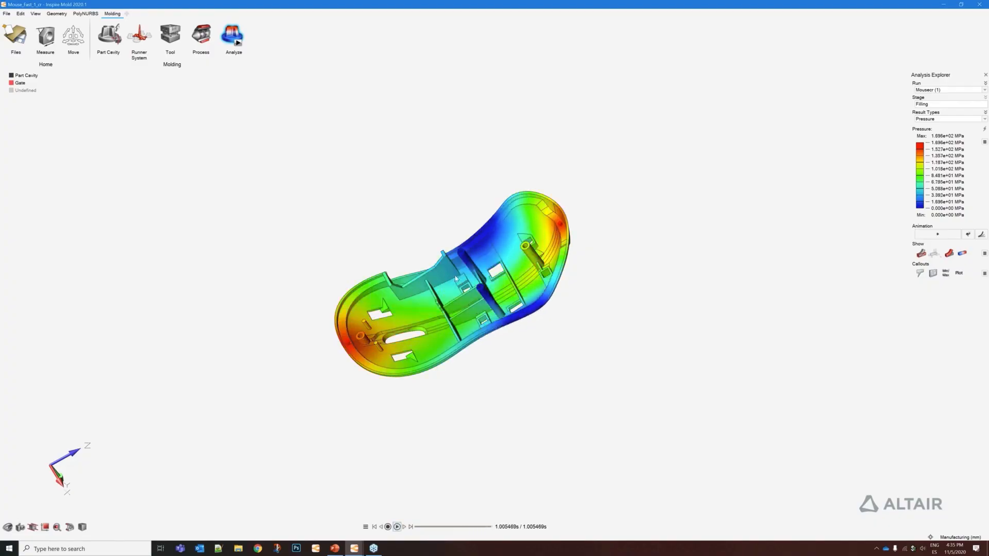
- View the filling-stage Temperature result of run Mousecr (1) on the inside of the shell
{"action": "middle_click_drag", "start_coordinate": [471, 319], "coordinate": [499, 342]}
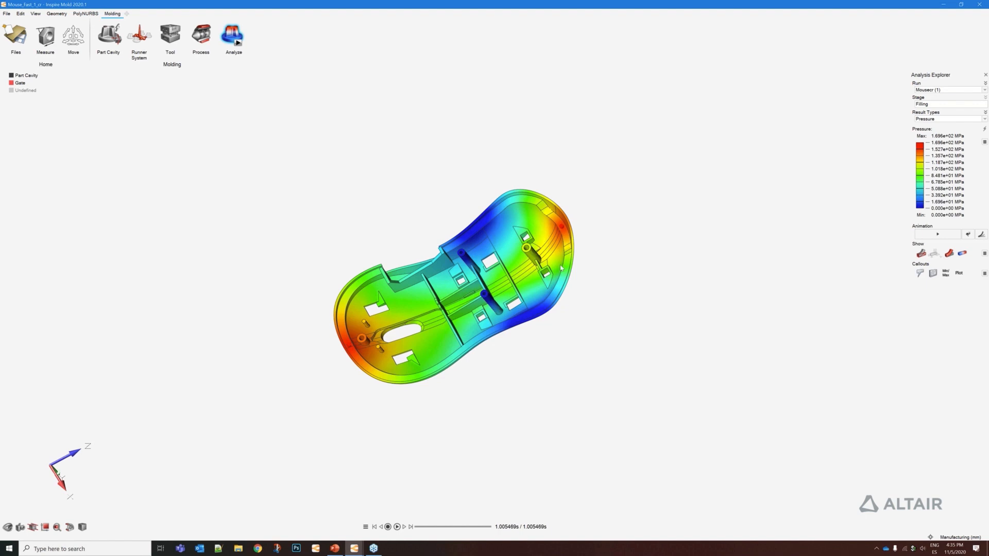
{"action": "left_click", "coordinate": [938, 119]}
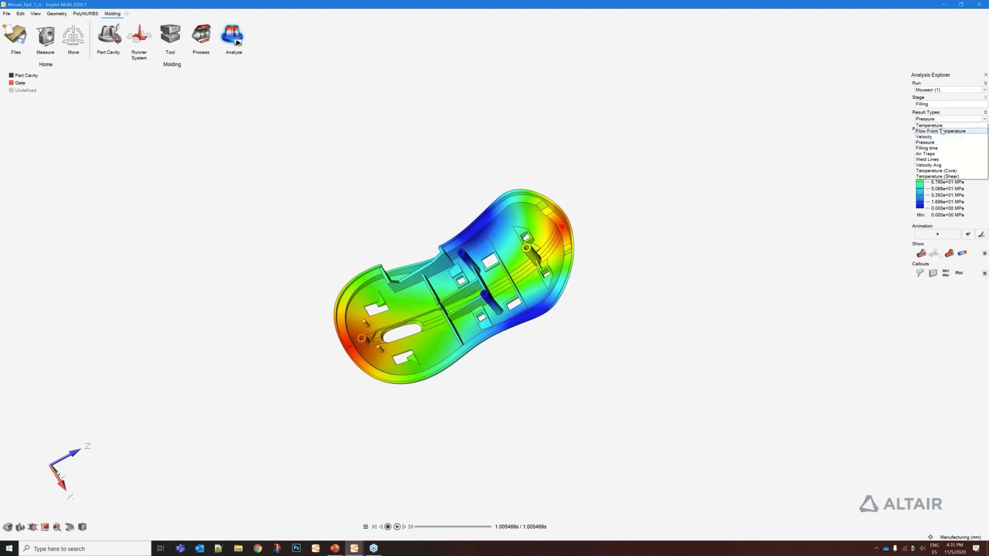
{"action": "left_click", "coordinate": [942, 126]}
{"action": "middle_click_drag", "start_coordinate": [523, 376], "coordinate": [564, 252]}
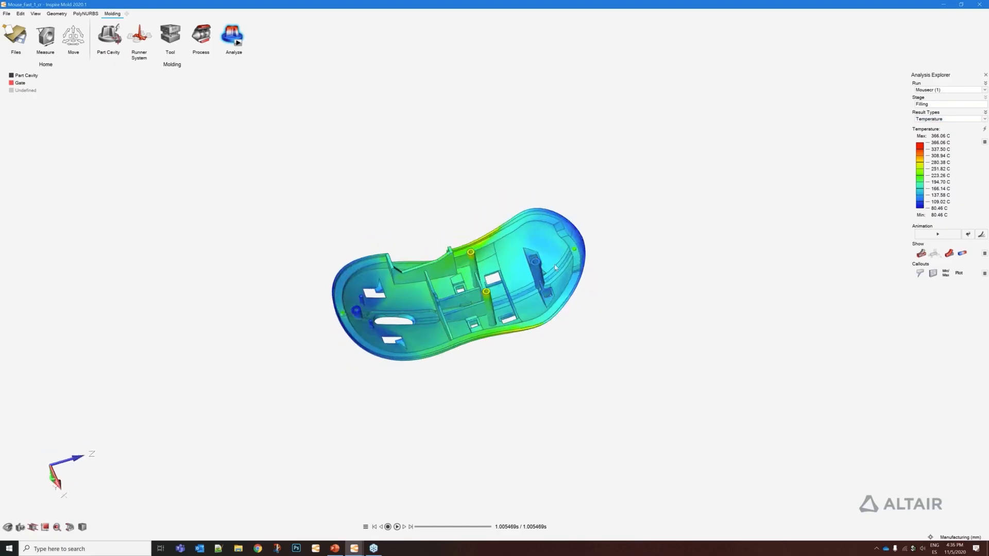
- Display the Weld Lines result of the same run and inspect the line locations around the shell's openings and ribs
{"action": "left_click", "coordinate": [943, 120]}
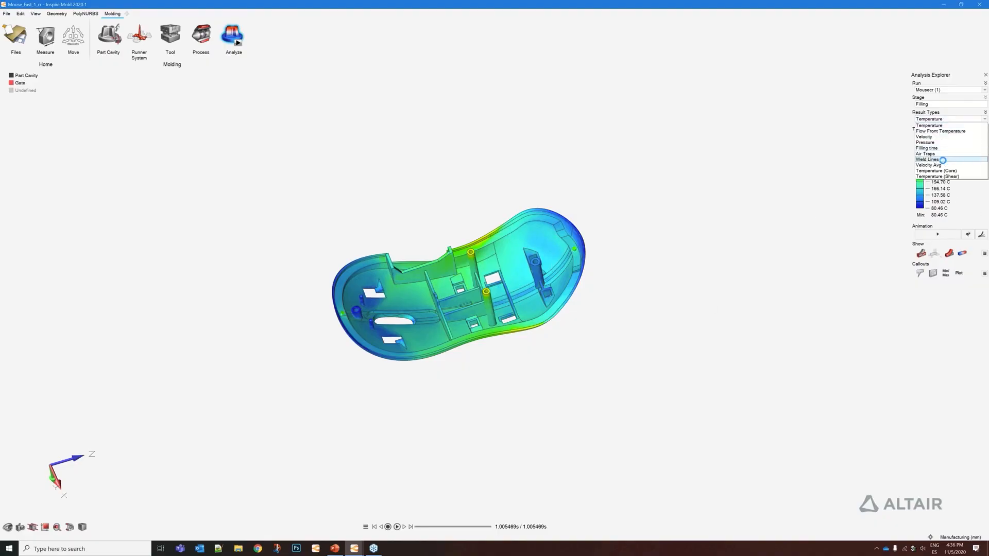
{"action": "left_click", "coordinate": [942, 160]}
{"action": "right_click_drag", "start_coordinate": [481, 409], "coordinate": [469, 333]}
{"action": "scroll", "coordinate": [469, 333], "scroll_direction": "up", "scroll_amount": 6}
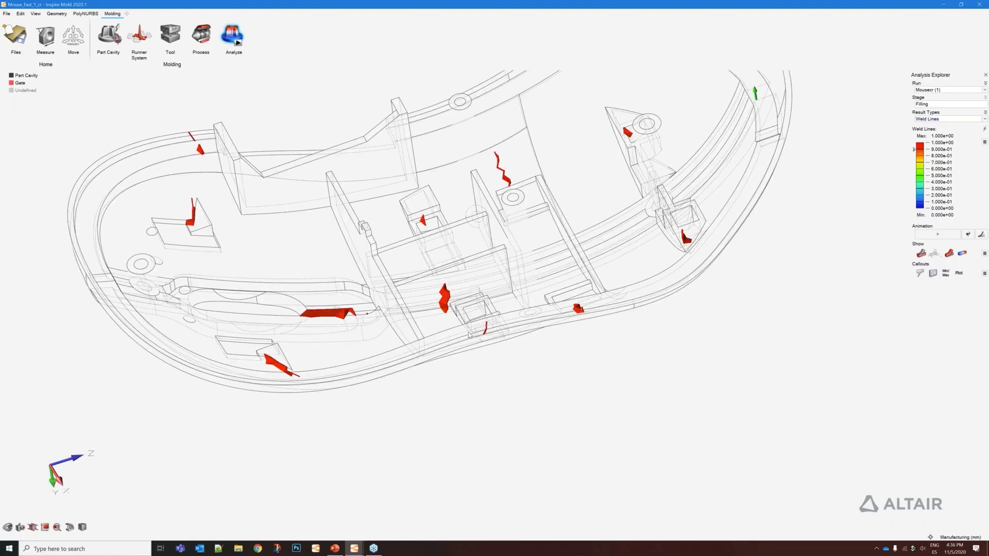
{"action": "middle_click_drag", "start_coordinate": [470, 332], "coordinate": [479, 237]}
{"action": "middle_click_drag", "start_coordinate": [521, 296], "coordinate": [441, 84]}
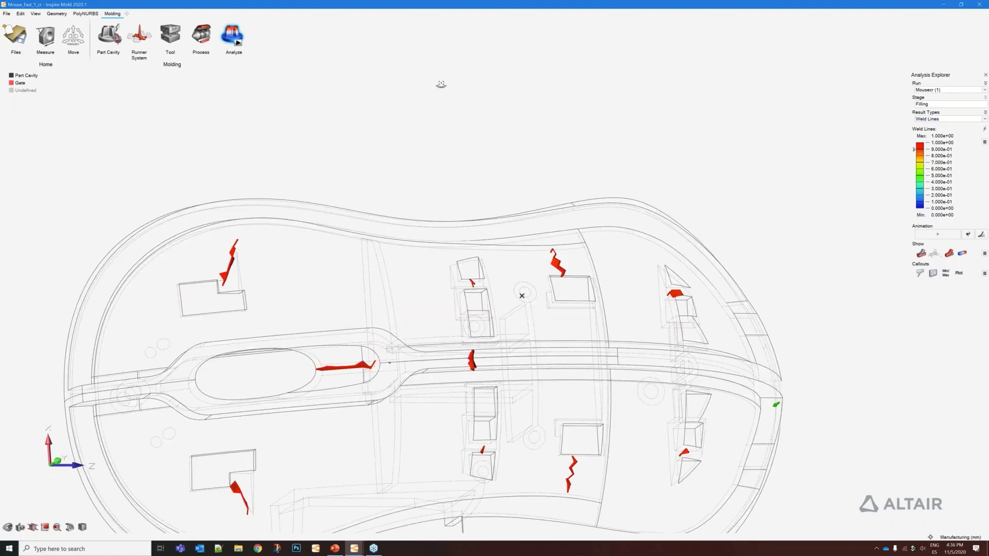
{"action": "right_click_drag", "start_coordinate": [441, 84], "coordinate": [874, 384]}
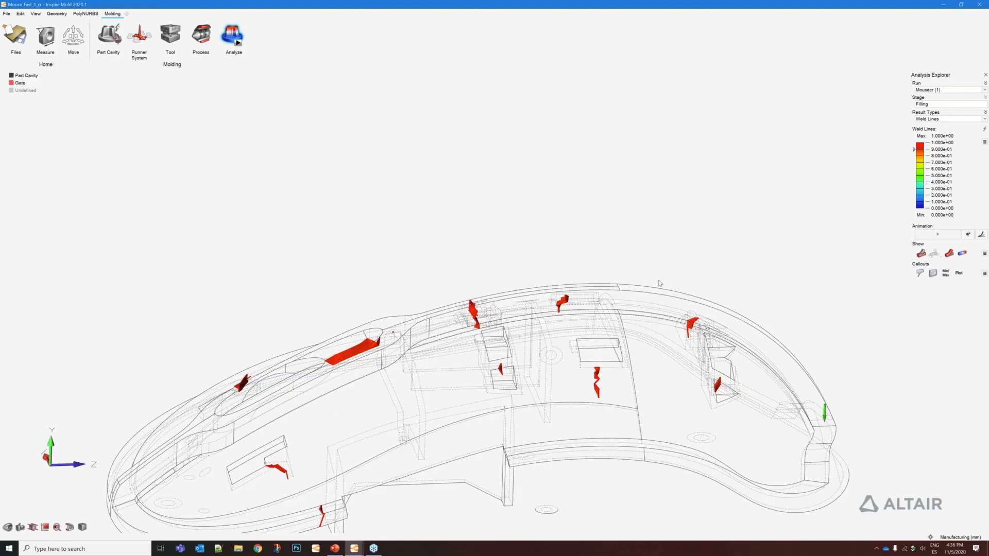
{"action": "scroll", "coordinate": [544, 190], "scroll_direction": "down", "scroll_amount": 1}
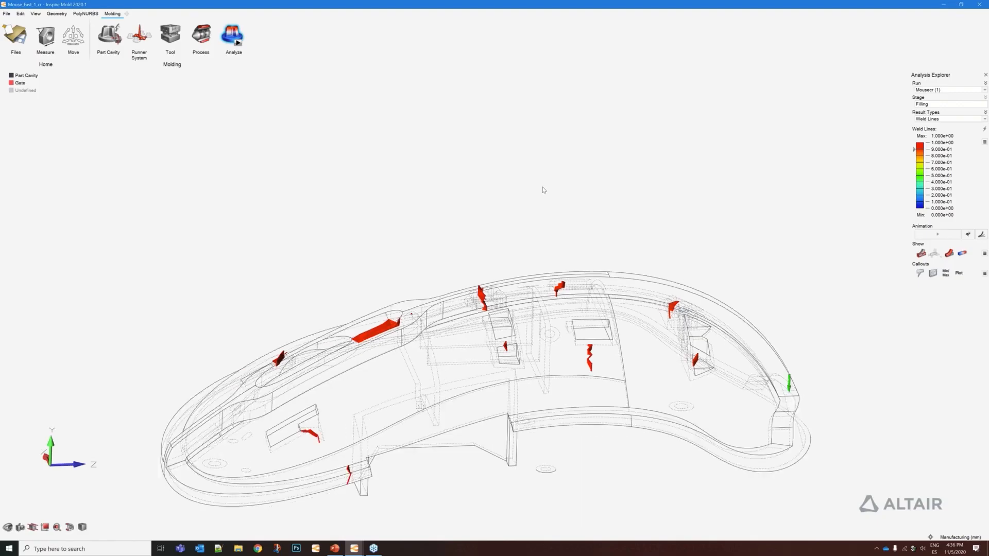
{"action": "scroll", "coordinate": [544, 190], "scroll_direction": "down", "scroll_amount": 2}
- Compare the filling-stage Weld Lines with those of run Mousecr (2)
{"action": "left_click", "coordinate": [931, 91]}
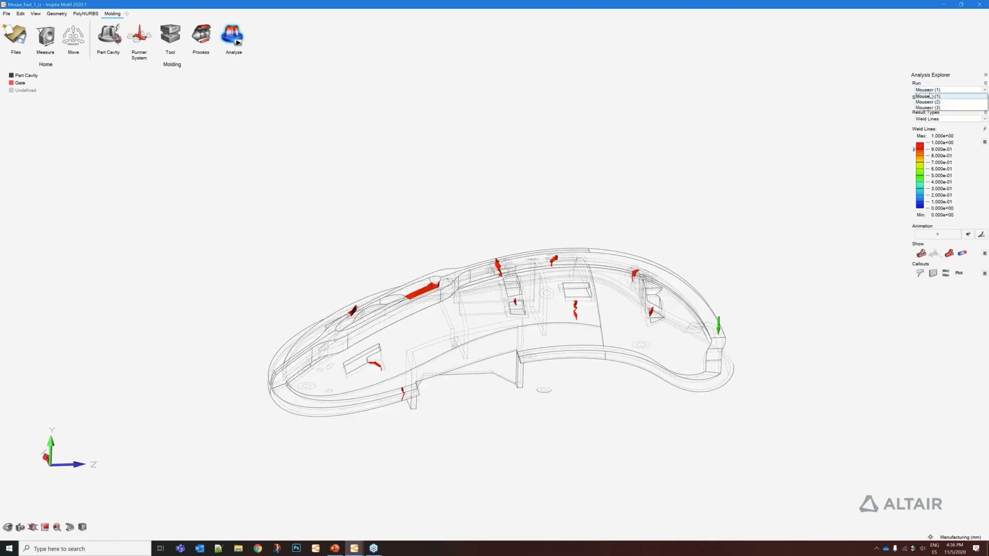
{"action": "left_click", "coordinate": [926, 102]}
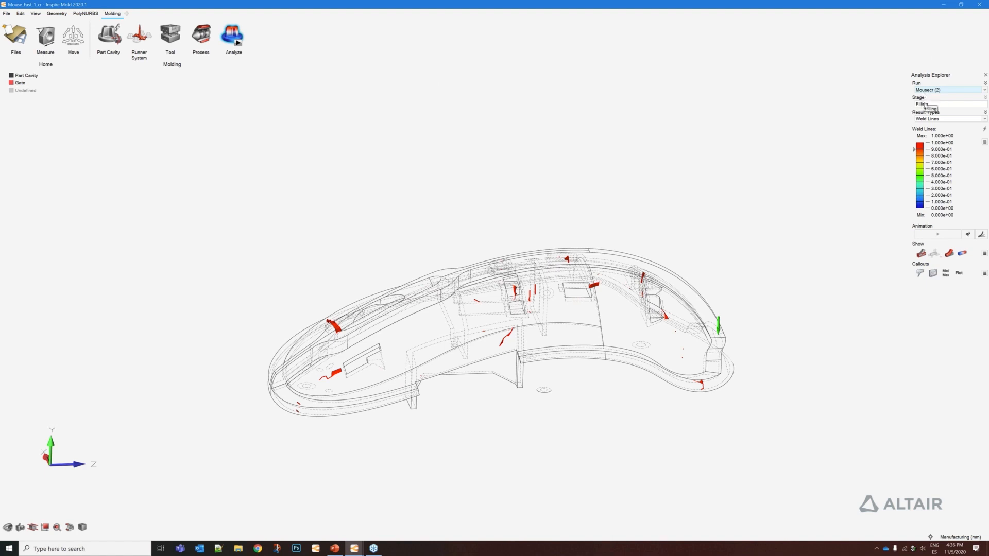
{"action": "left_click", "coordinate": [925, 105]}
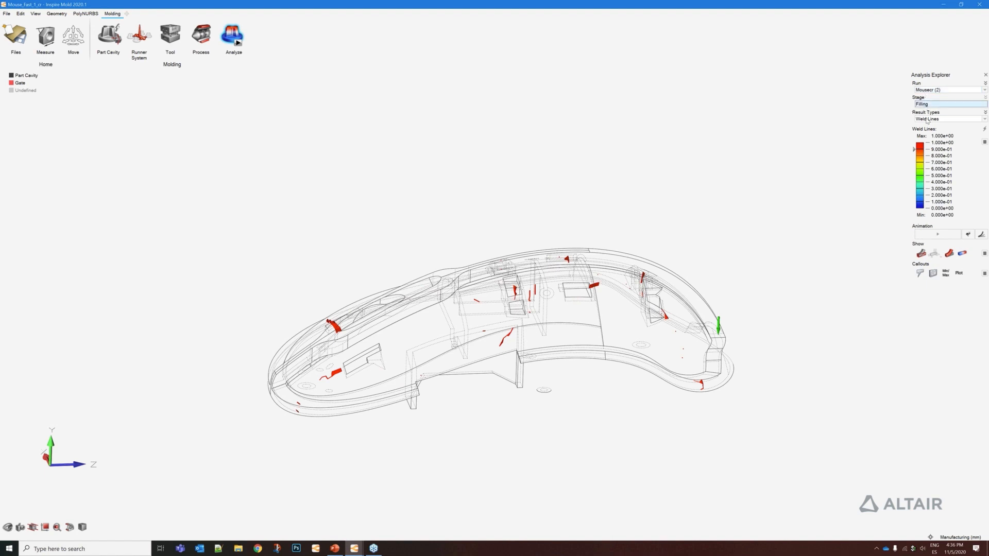
- Play the filling Temperature animation of run Mousecr (2), follow the flow front from several angles, and stop it partway
{"action": "left_click", "coordinate": [928, 120]}
{"action": "left_click", "coordinate": [926, 127]}
{"action": "left_click", "coordinate": [938, 234]}
{"action": "left_click", "coordinate": [936, 234]}
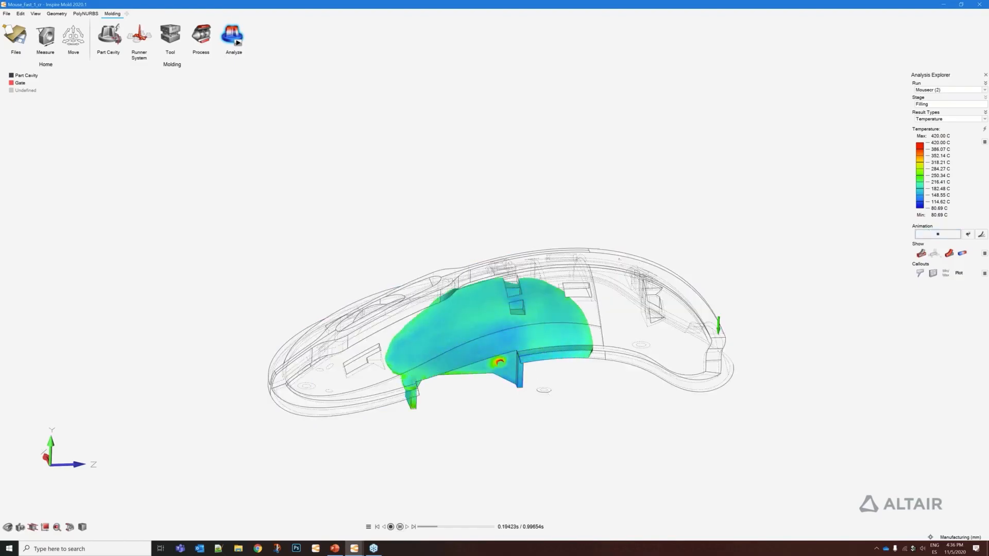
{"action": "middle_click_drag", "start_coordinate": [455, 302], "coordinate": [451, 409]}
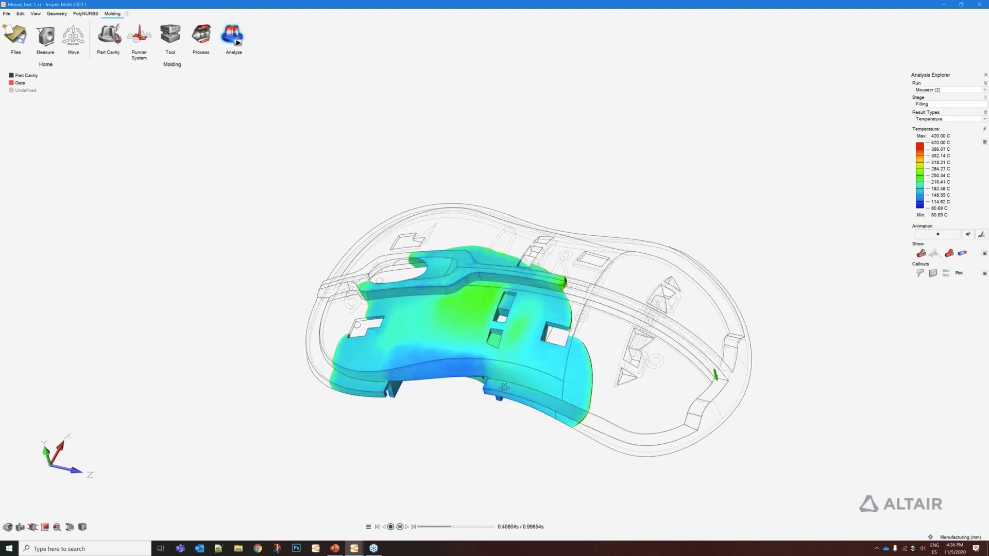
{"action": "middle_click_drag", "start_coordinate": [504, 387], "coordinate": [518, 351]}
{"action": "left_click", "coordinate": [938, 235]}
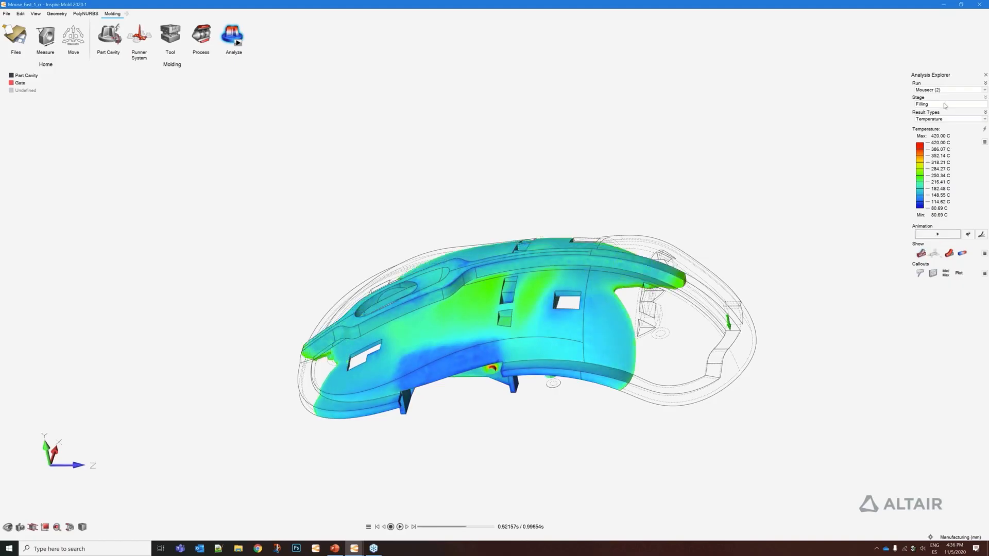
- Load run Mousecr (3) and play its filling Temperature animation while viewing the shell from its outer side
{"action": "left_click", "coordinate": [947, 90]}
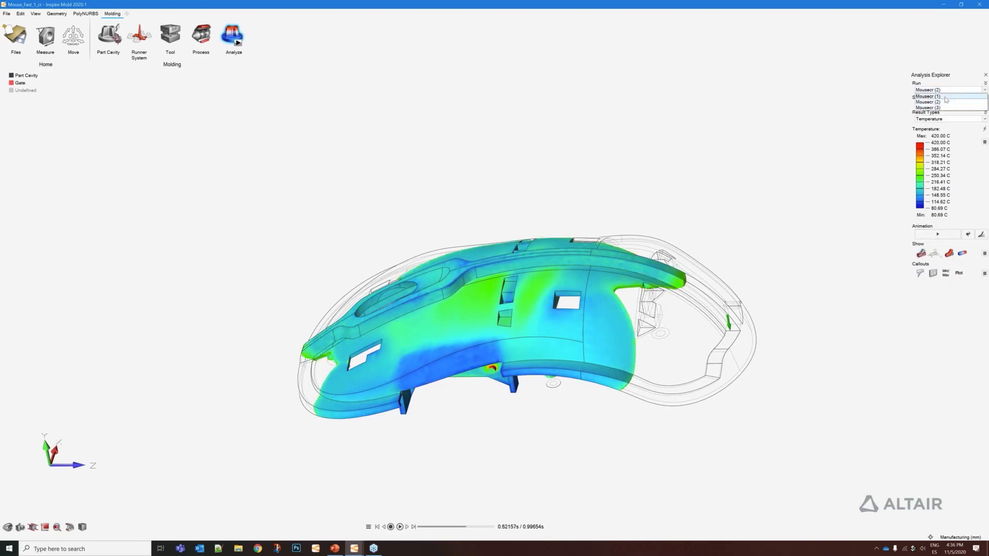
{"action": "left_click", "coordinate": [942, 108]}
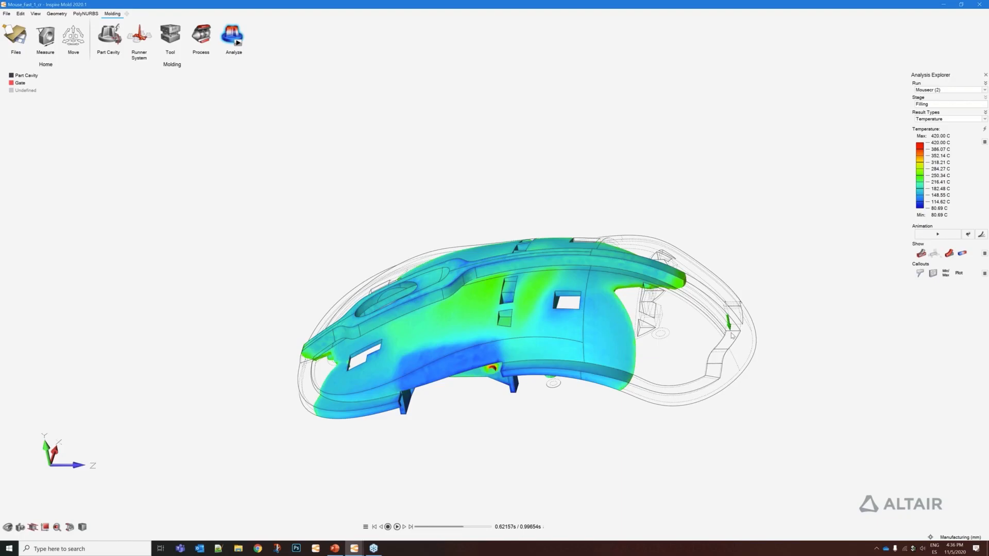
{"action": "middle_click_drag", "start_coordinate": [678, 295], "coordinate": [576, 339]}
{"action": "left_click", "coordinate": [941, 237]}
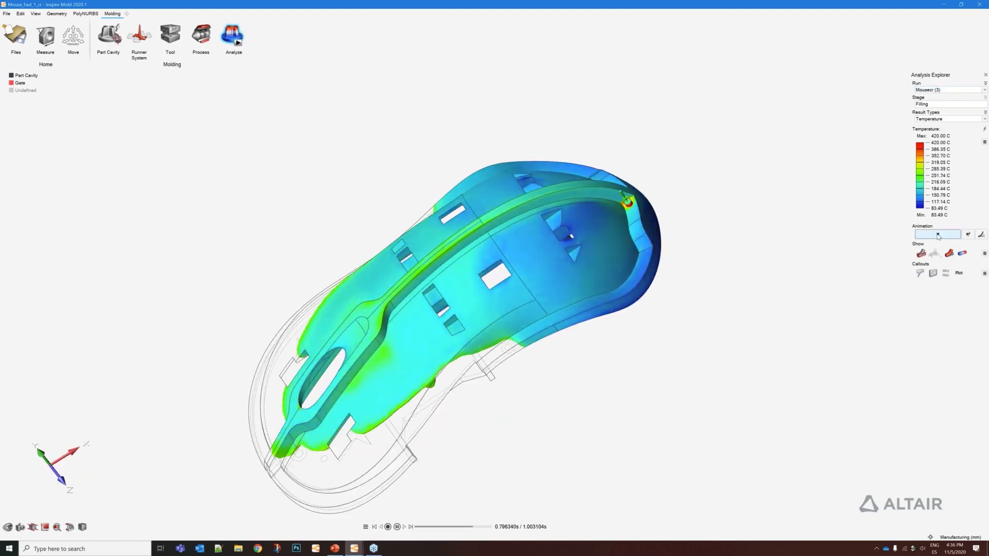
{"action": "right_click_drag", "start_coordinate": [806, 239], "coordinate": [789, 278]}
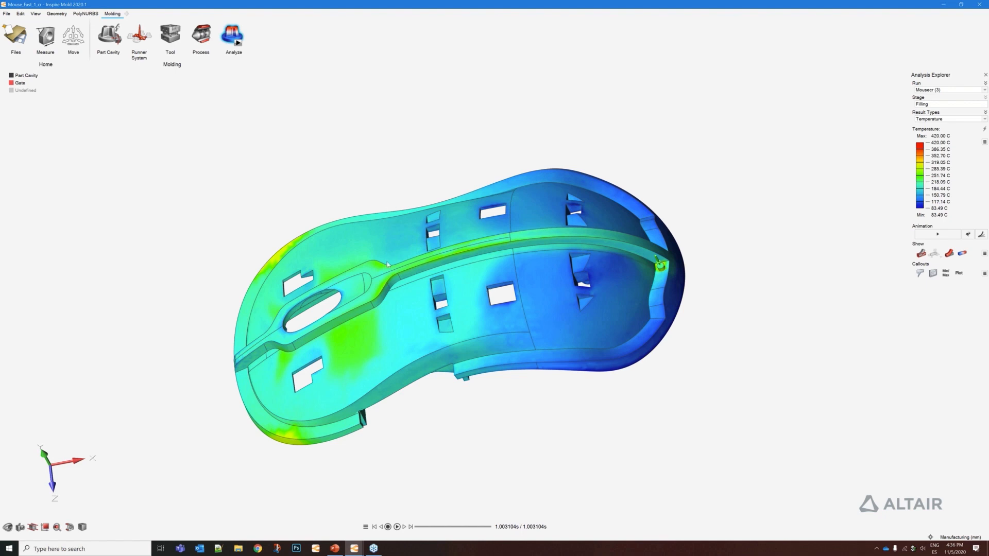
- Review the packing and cooling stage settings in the process parameters and close them without changes
{"action": "left_click", "coordinate": [238, 43]}
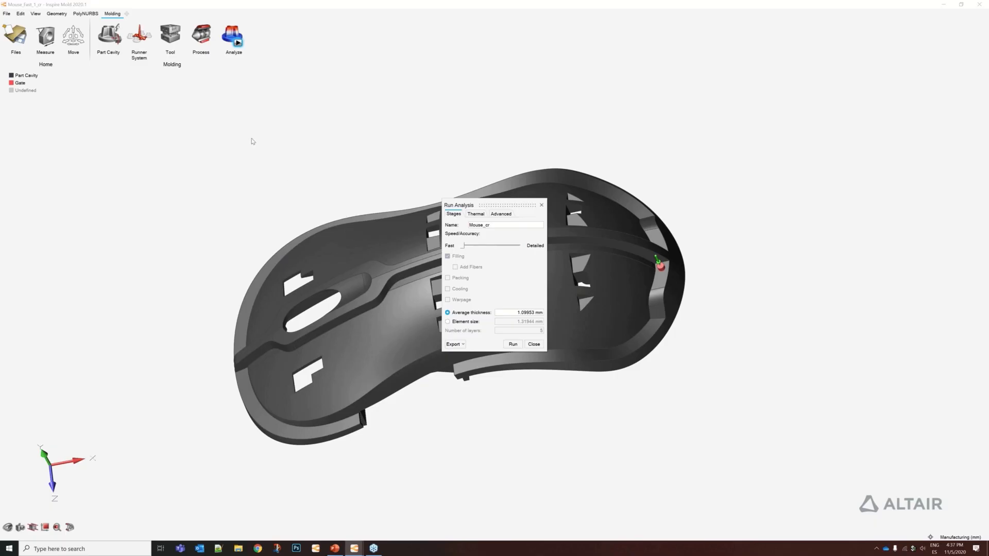
{"action": "left_click", "coordinate": [201, 35]}
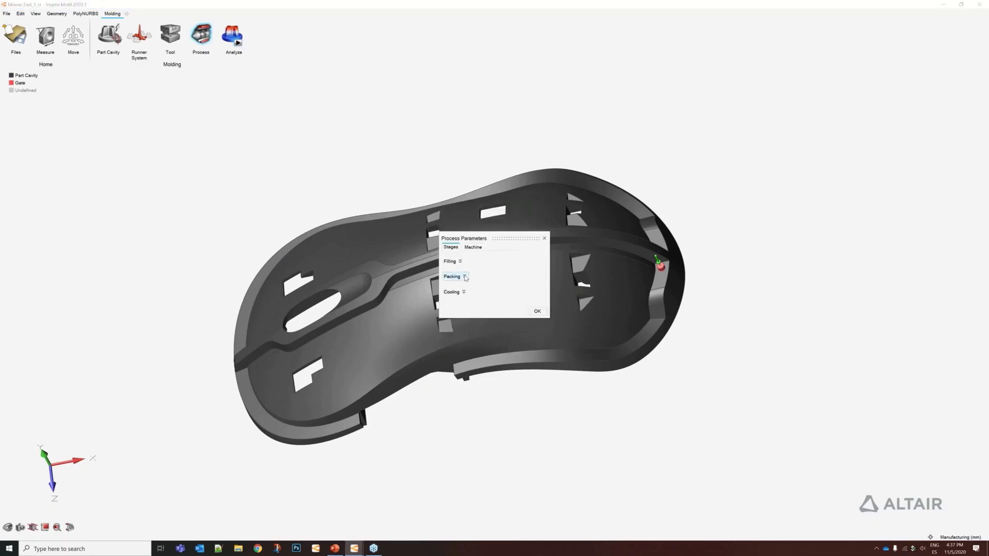
{"action": "left_click", "coordinate": [465, 277]}
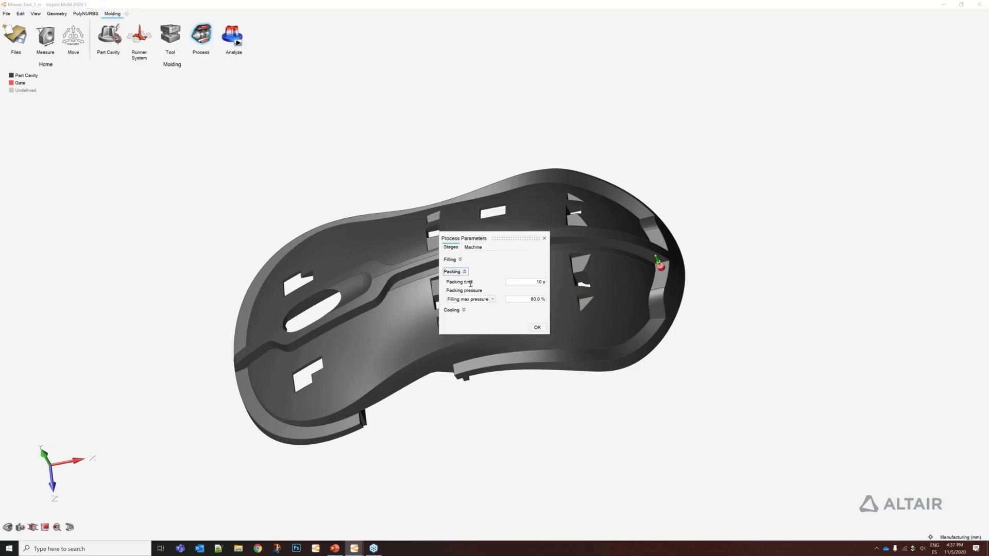
{"action": "left_click", "coordinate": [466, 310]}
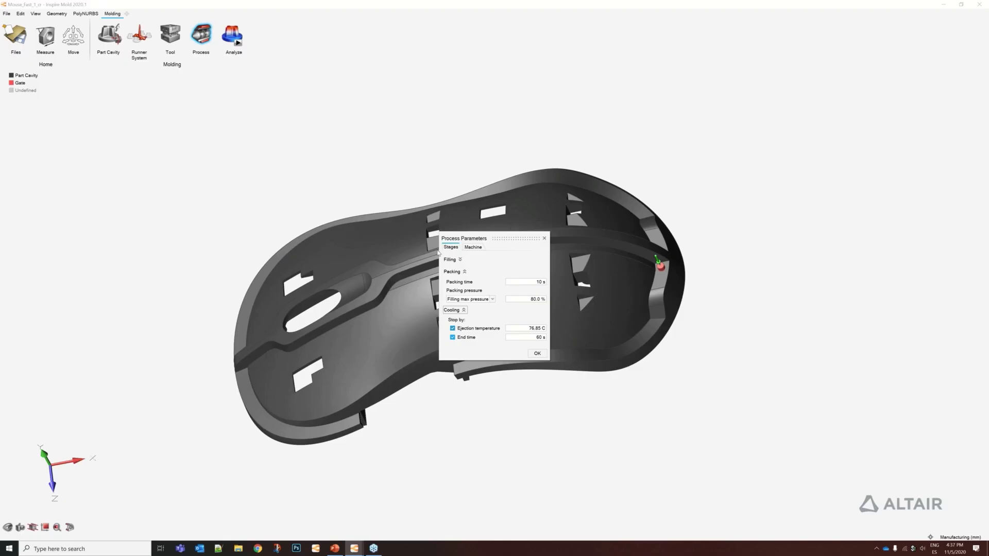
{"action": "left_click", "coordinate": [544, 238]}
- Set the Run Analysis speed/accuracy to Detailed and include the Packing, Cooling and Warpage stages
{"action": "left_click", "coordinate": [233, 36]}
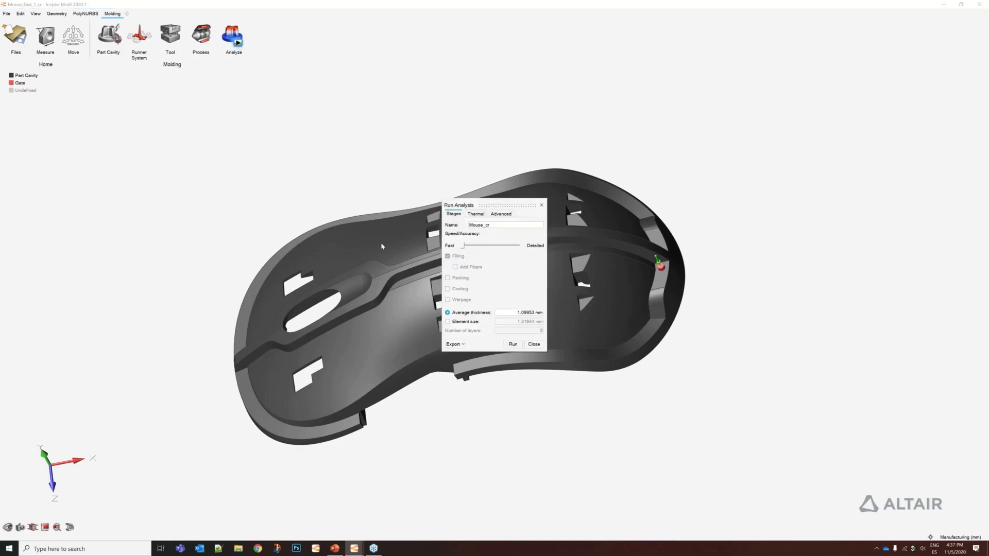
{"action": "left_click_drag", "start_coordinate": [475, 247], "coordinate": [539, 249]}
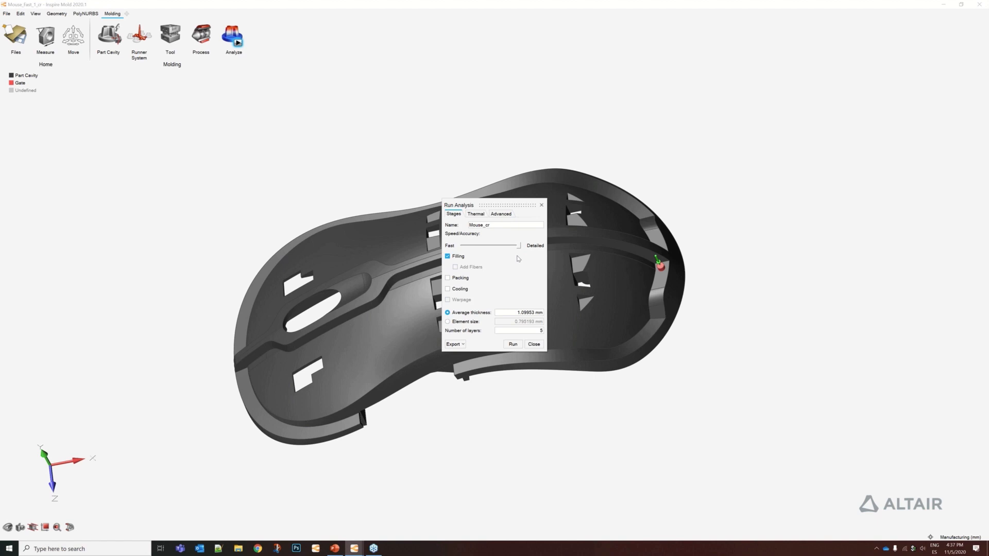
{"action": "left_click", "coordinate": [448, 278]}
{"action": "left_click", "coordinate": [448, 289]}
{"action": "left_click", "coordinate": [448, 300]}
- Switch to the MouseFullFillPackCoolWarp_cr model window and view its filling-stage Pressure result from several angles
{"action": "mouse_move", "coordinate": [357, 550]}
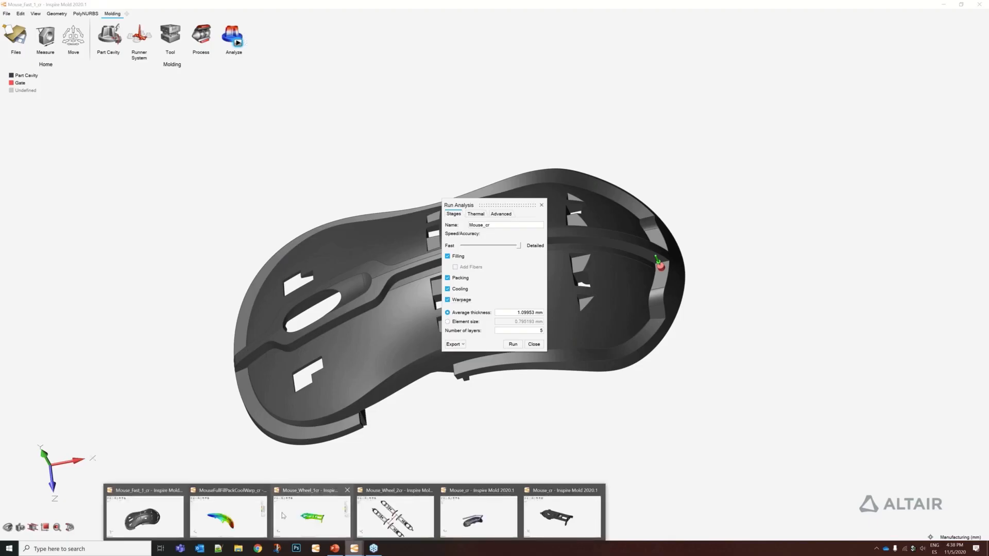
{"action": "left_click", "coordinate": [244, 514]}
{"action": "right_click_drag", "start_coordinate": [281, 351], "coordinate": [545, 150]}
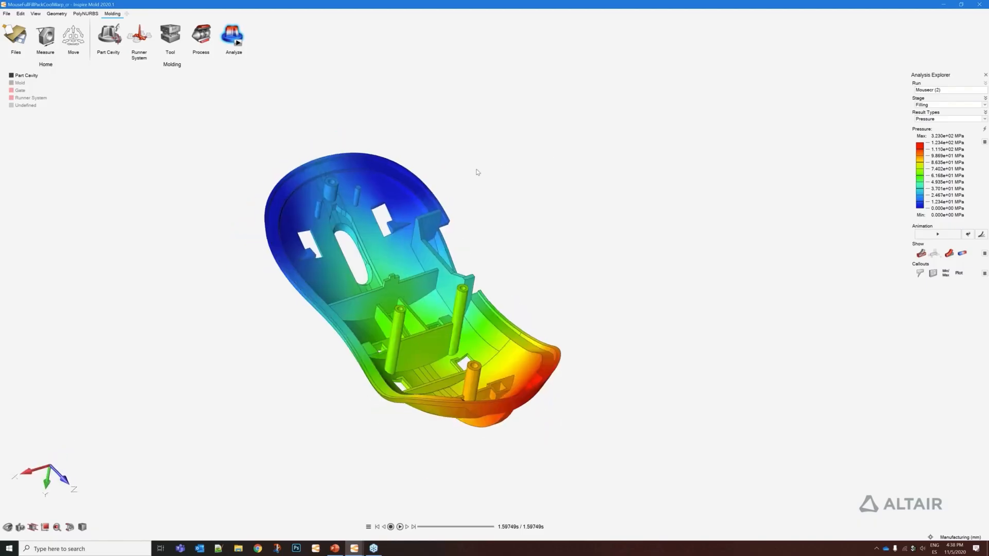
{"action": "right_click_drag", "start_coordinate": [478, 172], "coordinate": [581, 223]}
{"action": "right_click_drag", "start_coordinate": [294, 384], "coordinate": [308, 386]}
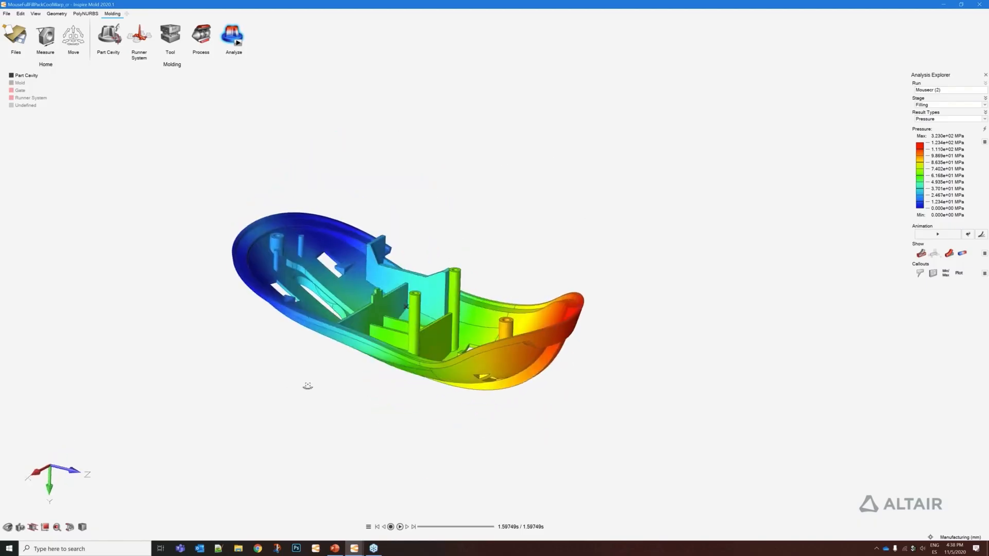
{"action": "right_click_drag", "start_coordinate": [463, 239], "coordinate": [457, 244]}
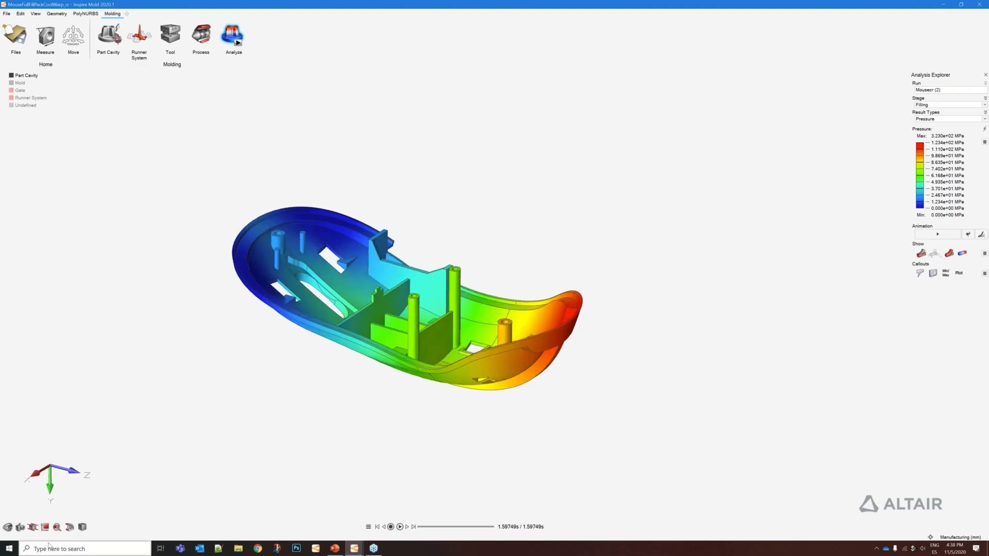
- Examine the mesh of the shell up close along its ribs, pins and outer rim
{"action": "scroll", "coordinate": [355, 293], "scroll_direction": "up", "scroll_amount": 1}
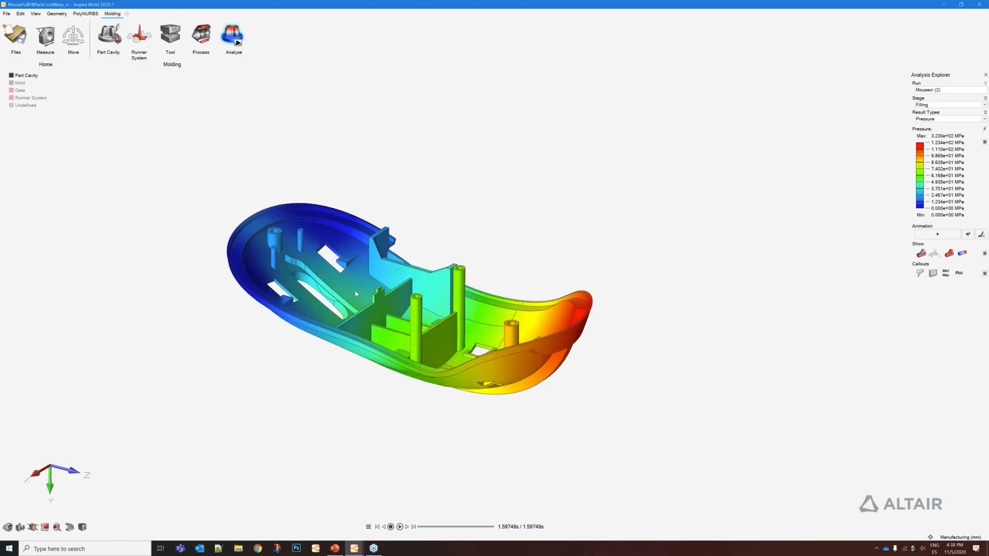
{"action": "scroll", "coordinate": [355, 293], "scroll_direction": "up", "scroll_amount": 2}
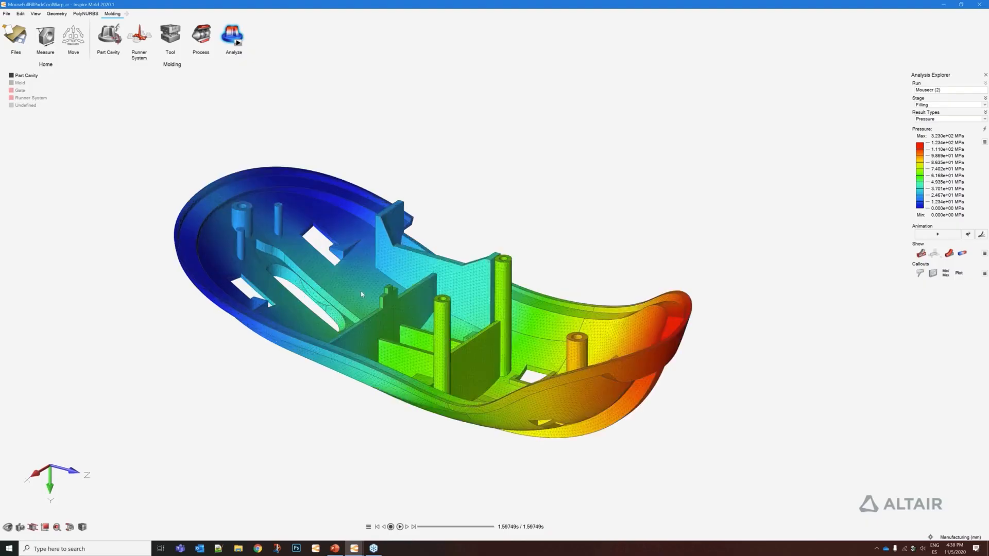
{"action": "scroll", "coordinate": [430, 291], "scroll_direction": "up", "scroll_amount": 3}
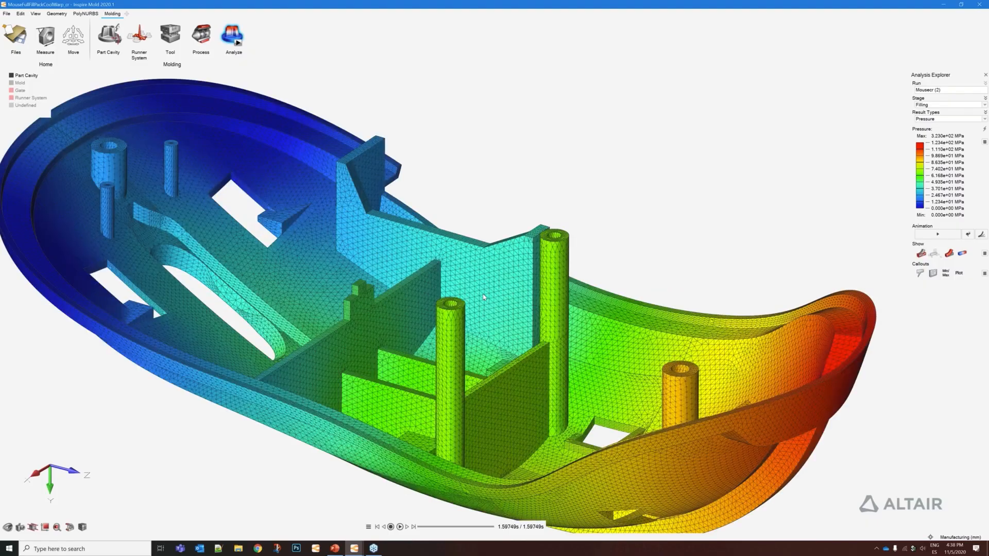
{"action": "scroll", "coordinate": [484, 297], "scroll_direction": "up", "scroll_amount": 3}
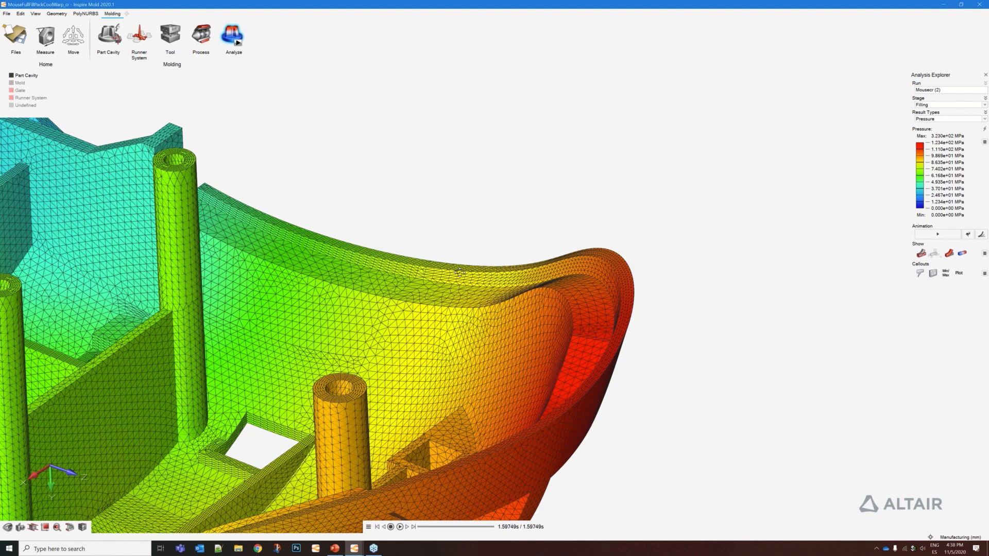
{"action": "right_click_drag", "start_coordinate": [460, 273], "coordinate": [763, 79]}
{"action": "scroll", "coordinate": [415, 363], "scroll_direction": "up", "scroll_amount": 3}
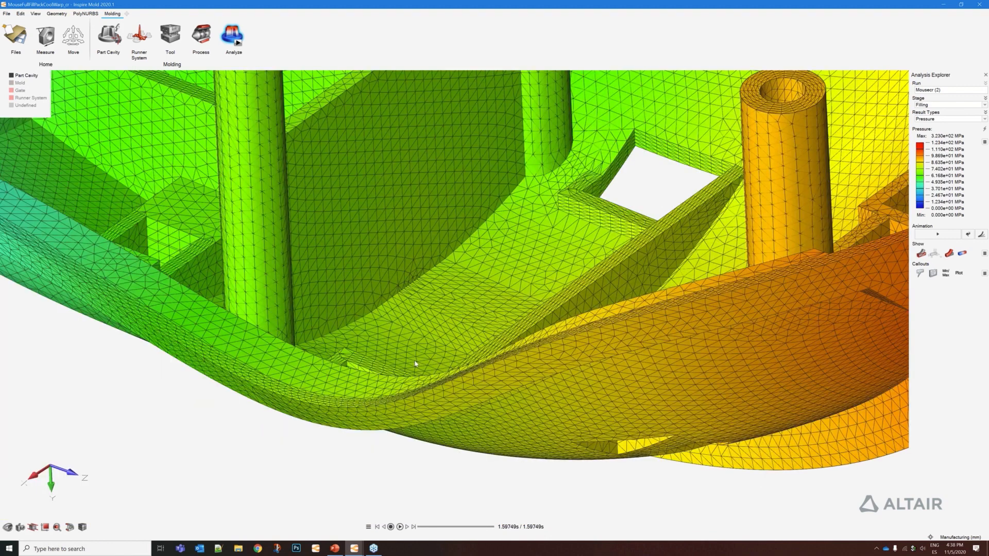
- Show the gate and runner system together with the shell in the Pressure result
{"action": "right_click_drag", "start_coordinate": [415, 364], "coordinate": [646, 328]}
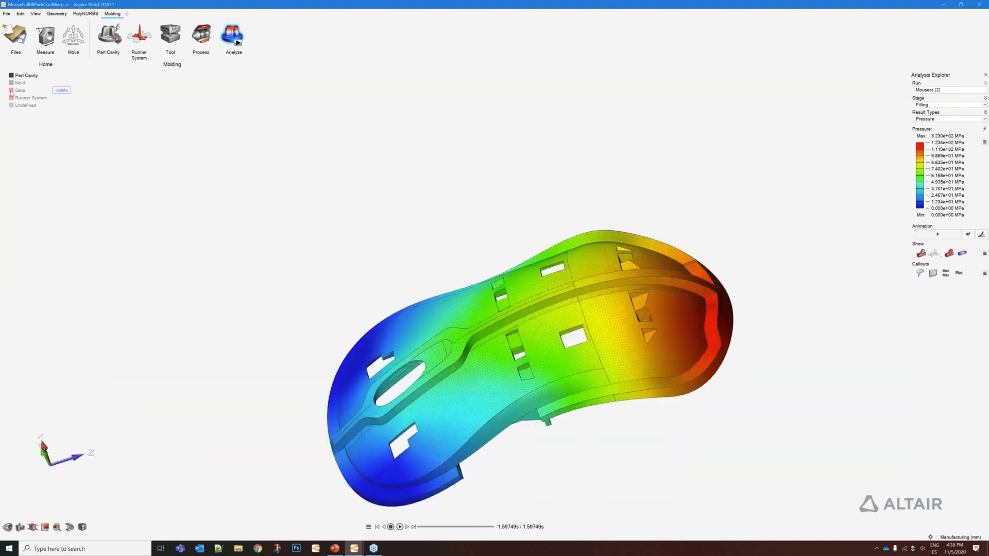
{"action": "left_click", "coordinate": [12, 91]}
{"action": "left_click", "coordinate": [14, 98]}
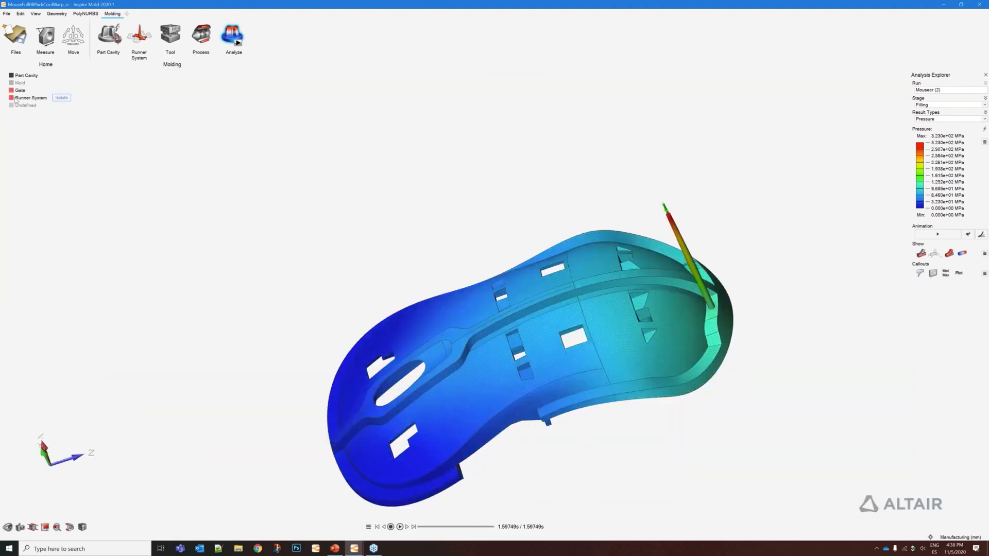
- Examine the pressure along the runner up close, then view the whole shell from its underside
{"action": "scroll", "coordinate": [628, 237], "scroll_direction": "up", "scroll_amount": 3}
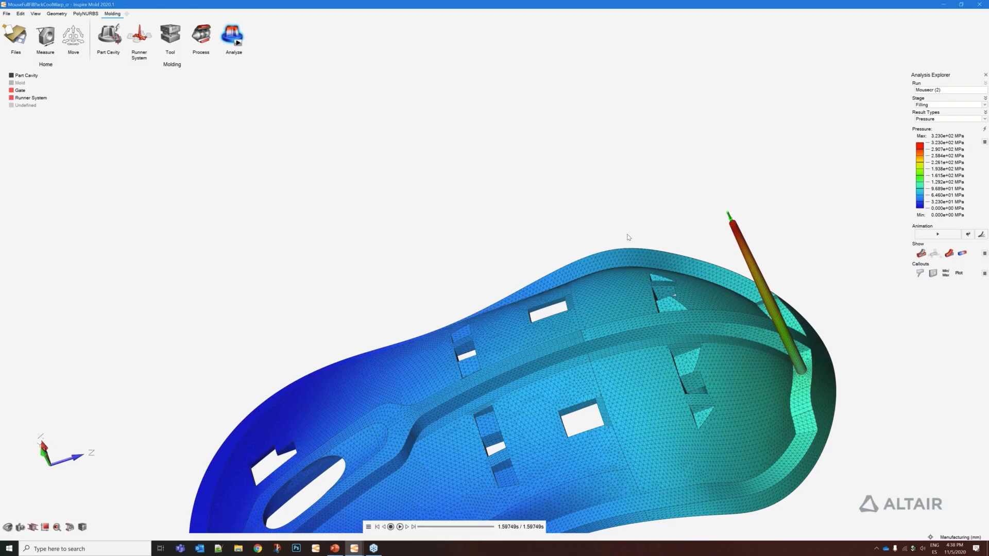
{"action": "scroll", "coordinate": [629, 237], "scroll_direction": "up", "scroll_amount": 5}
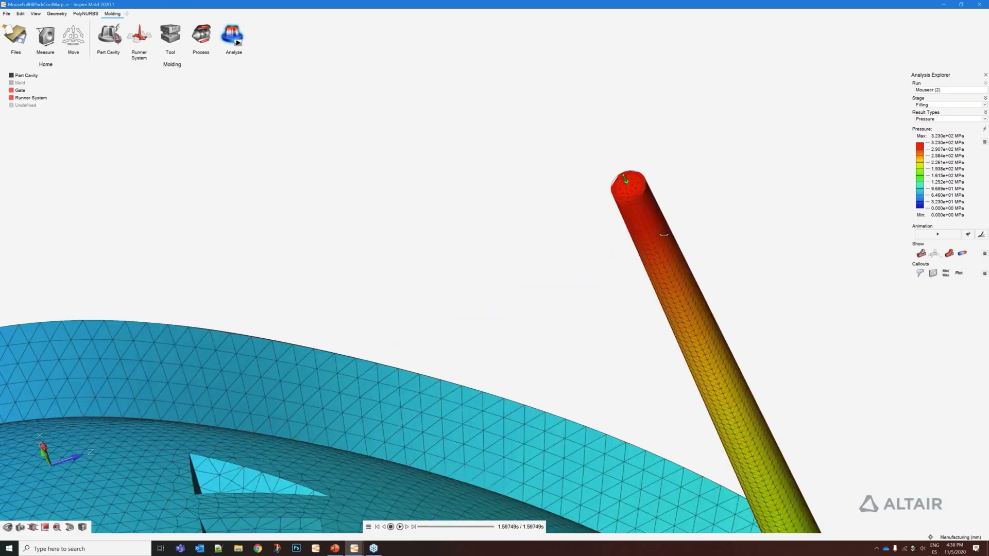
{"action": "middle_click_drag", "start_coordinate": [664, 235], "coordinate": [650, 278]}
{"action": "scroll", "coordinate": [629, 309], "scroll_direction": "down", "scroll_amount": 7}
{"action": "middle_click_drag", "start_coordinate": [611, 426], "coordinate": [389, 159]}
{"action": "right_click_drag", "start_coordinate": [389, 158], "coordinate": [468, 211]}
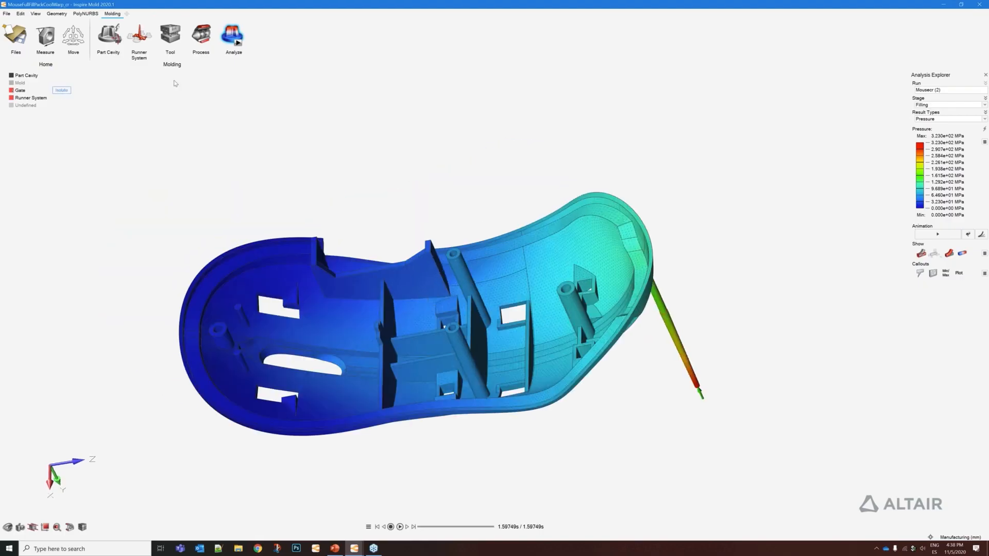
- Add a section plane aligned to X that cuts the shell lengthwise, and view the cut from the side
{"action": "left_click", "coordinate": [85, 529]}
{"action": "left_click", "coordinate": [70, 528]}
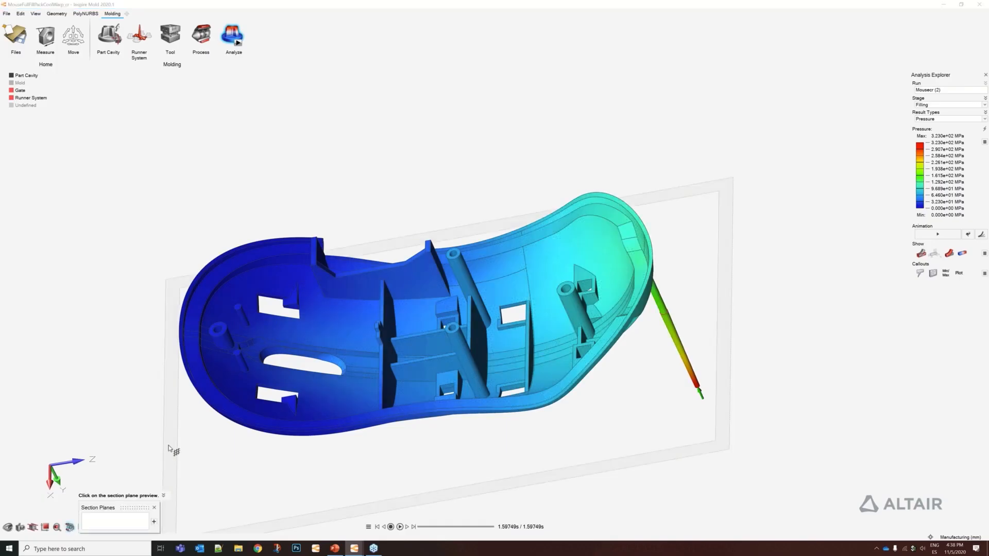
{"action": "left_click", "coordinate": [169, 448]}
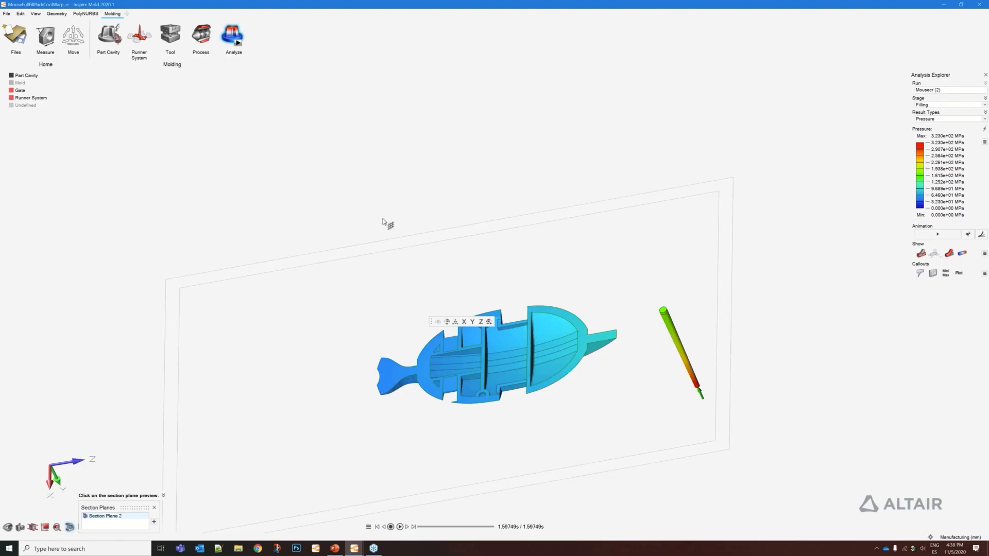
{"action": "left_click", "coordinate": [464, 325]}
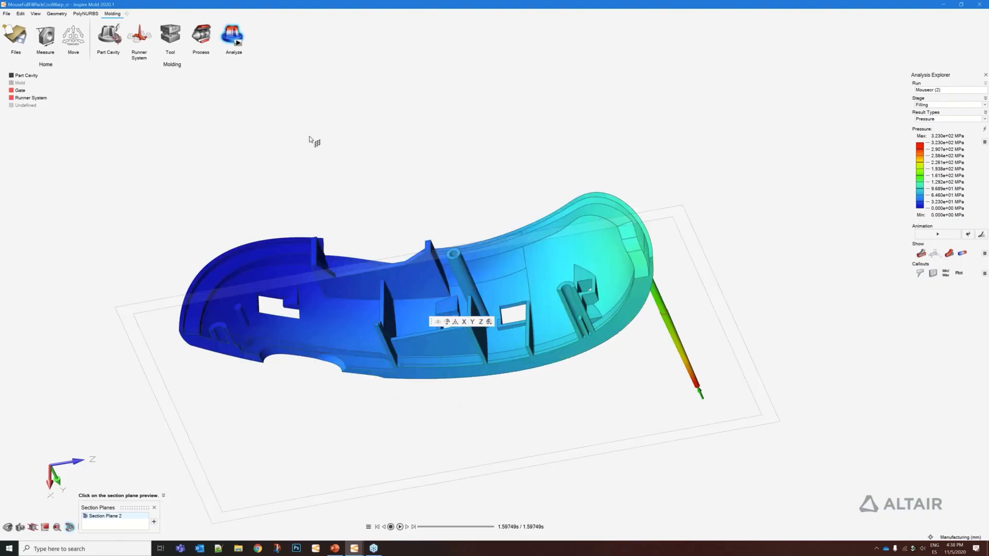
{"action": "right_click", "coordinate": [410, 109]}
{"action": "right_click_drag", "start_coordinate": [707, 165], "coordinate": [838, 183]}
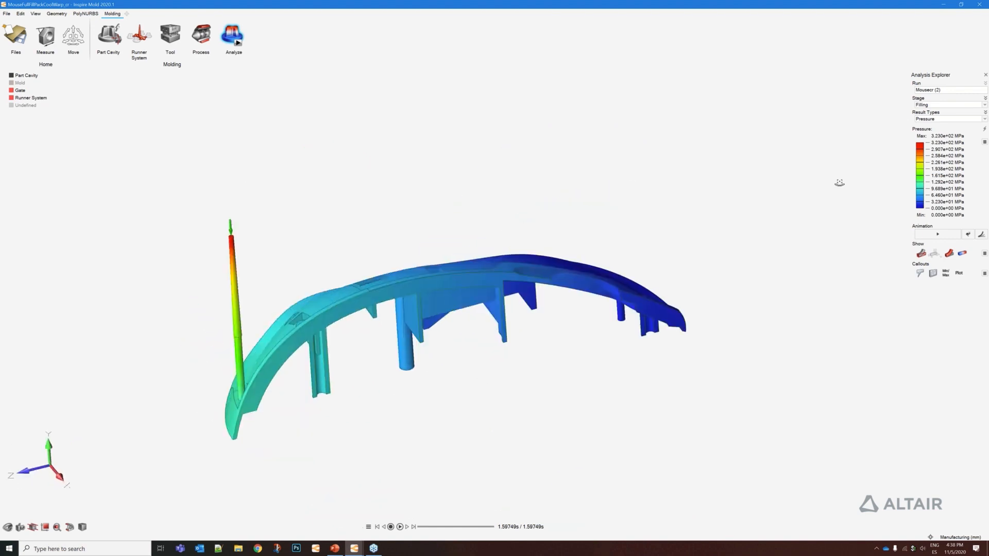
- Animate the filling Pressure result on the sectioned shell and stop it partway through the fill
{"action": "left_click", "coordinate": [938, 235]}
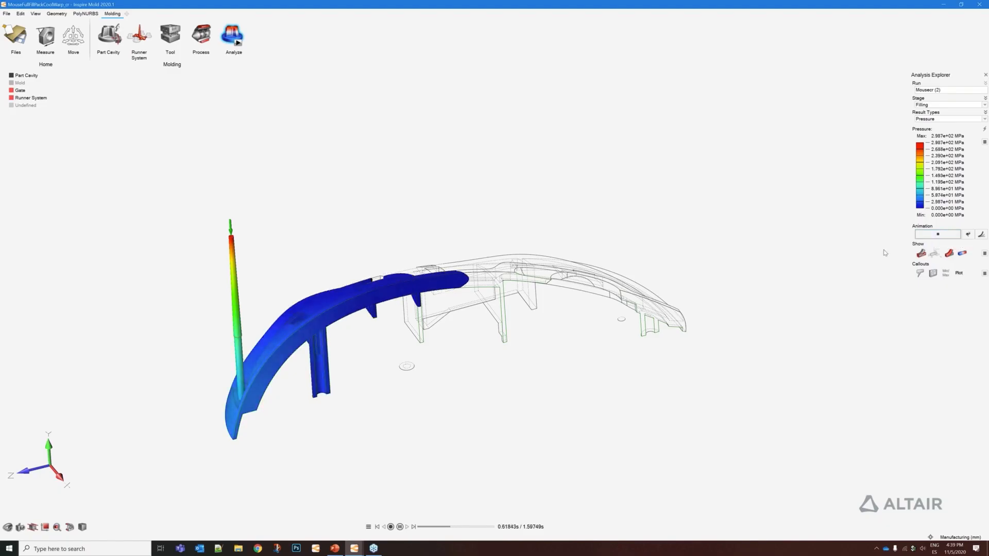
{"action": "left_click", "coordinate": [936, 236]}
{"action": "middle_click_drag", "start_coordinate": [478, 194], "coordinate": [481, 275]}
- Display the filling Temperature result, examine the flow front at the cut face up close, and animate it
{"action": "left_click", "coordinate": [936, 120]}
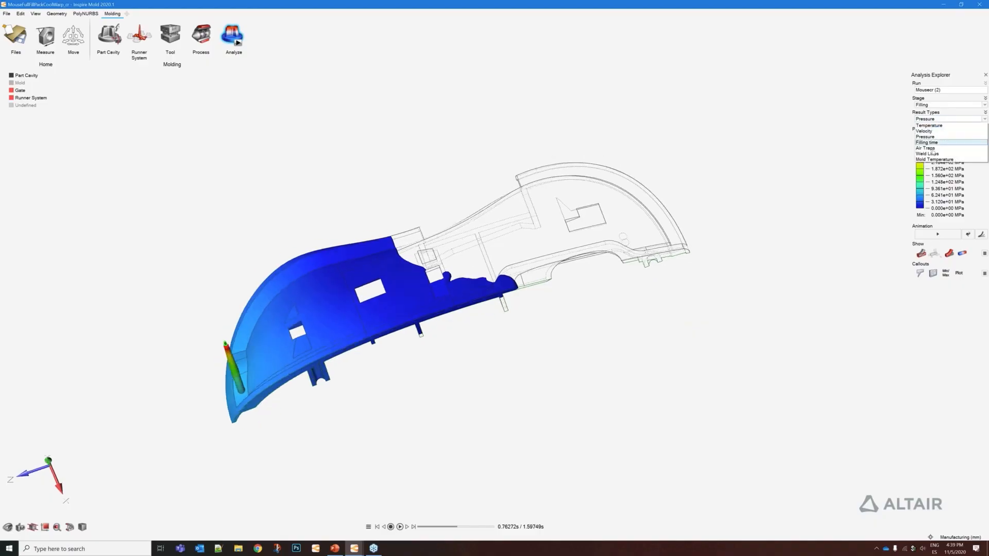
{"action": "left_click", "coordinate": [930, 125]}
{"action": "middle_click_drag", "start_coordinate": [530, 378], "coordinate": [437, 255]}
{"action": "scroll", "coordinate": [487, 330], "scroll_direction": "up", "scroll_amount": 5}
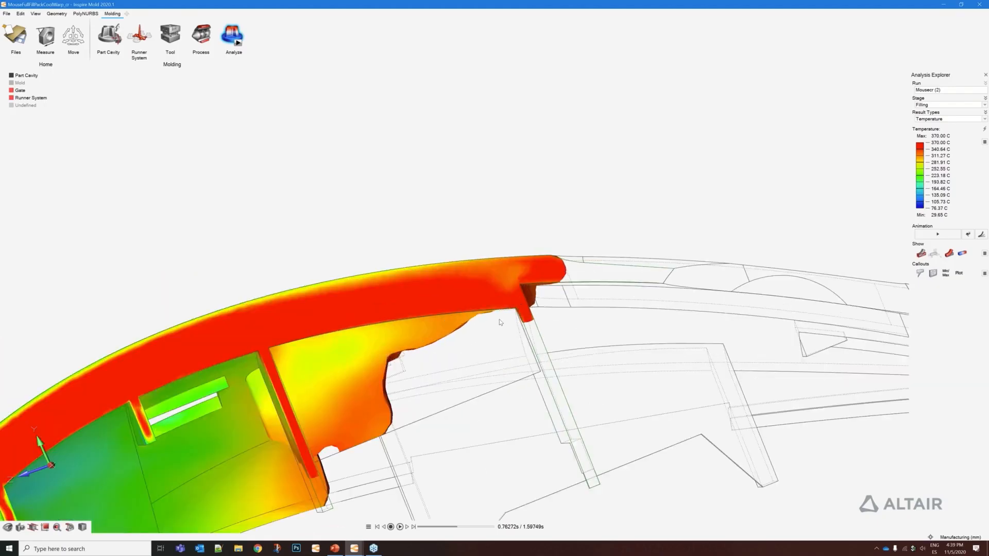
{"action": "scroll", "coordinate": [461, 303], "scroll_direction": "down", "scroll_amount": 5}
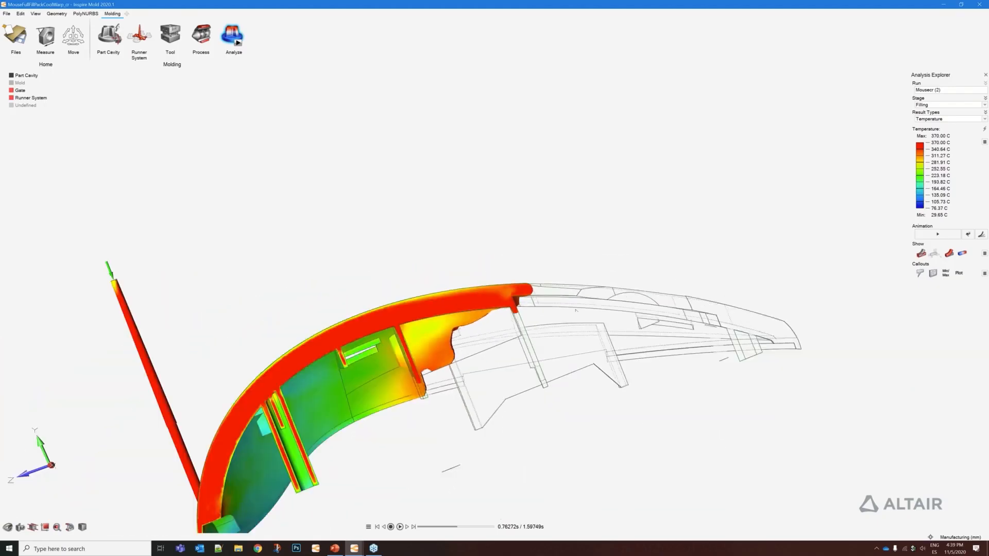
{"action": "left_click", "coordinate": [947, 236]}
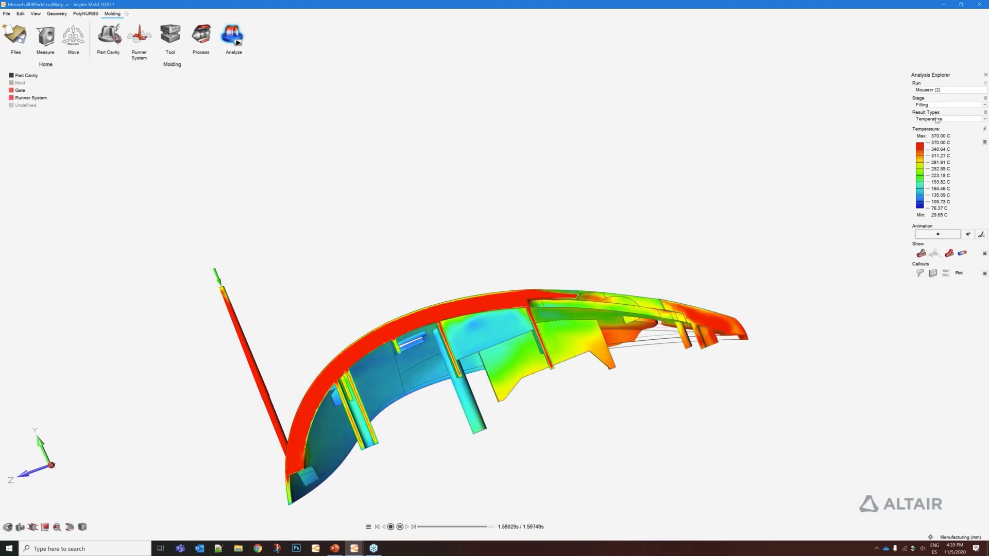
- Switch the filling result back to Pressure and view the outer surface of the sectioned shell
{"action": "left_click", "coordinate": [936, 119]}
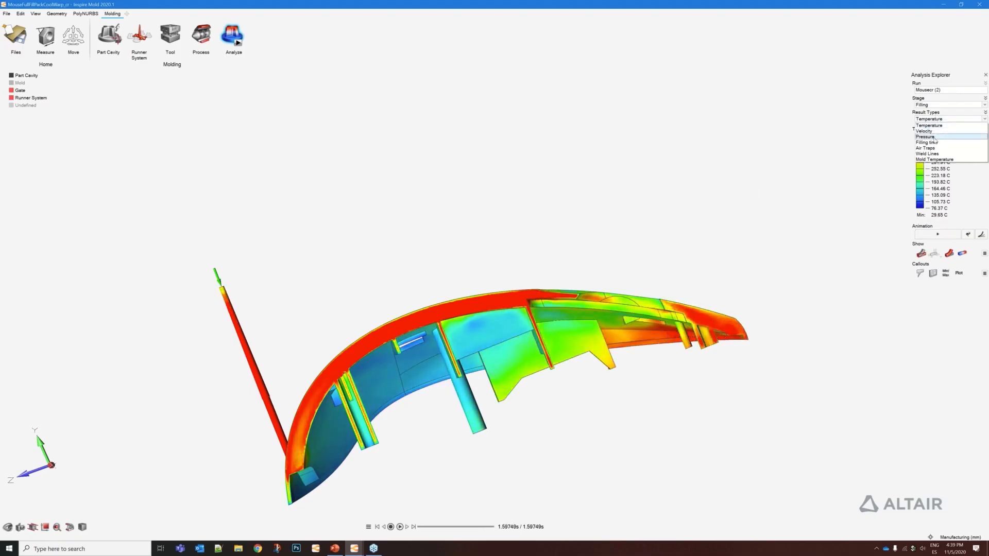
{"action": "left_click", "coordinate": [925, 137]}
{"action": "left_click", "coordinate": [934, 120]}
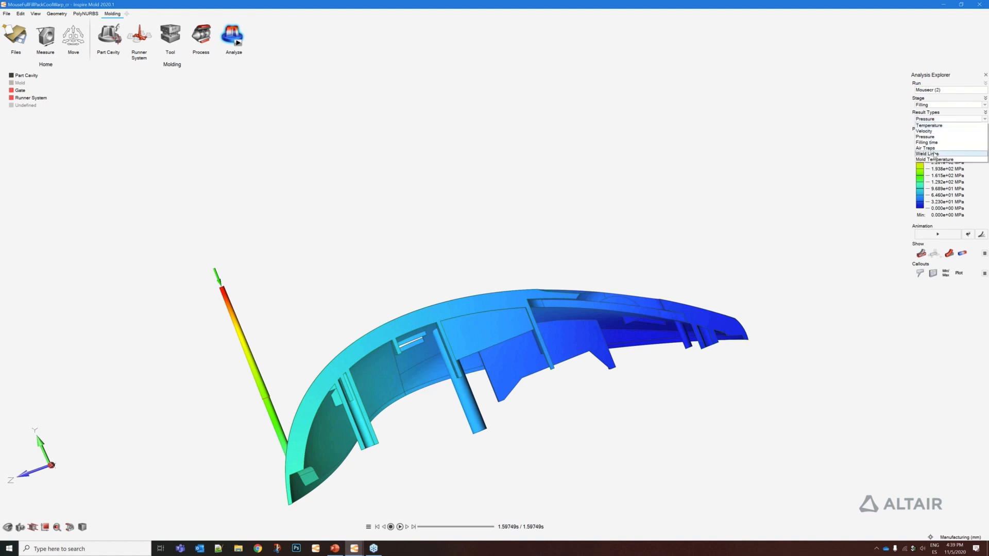
{"action": "left_click", "coordinate": [809, 161]}
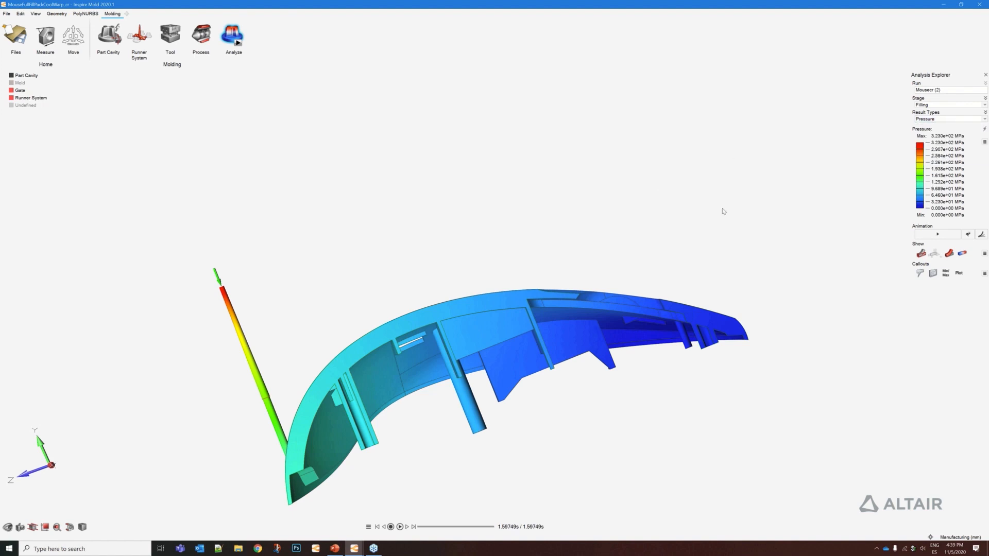
{"action": "middle_click_drag", "start_coordinate": [551, 176], "coordinate": [456, 278]}
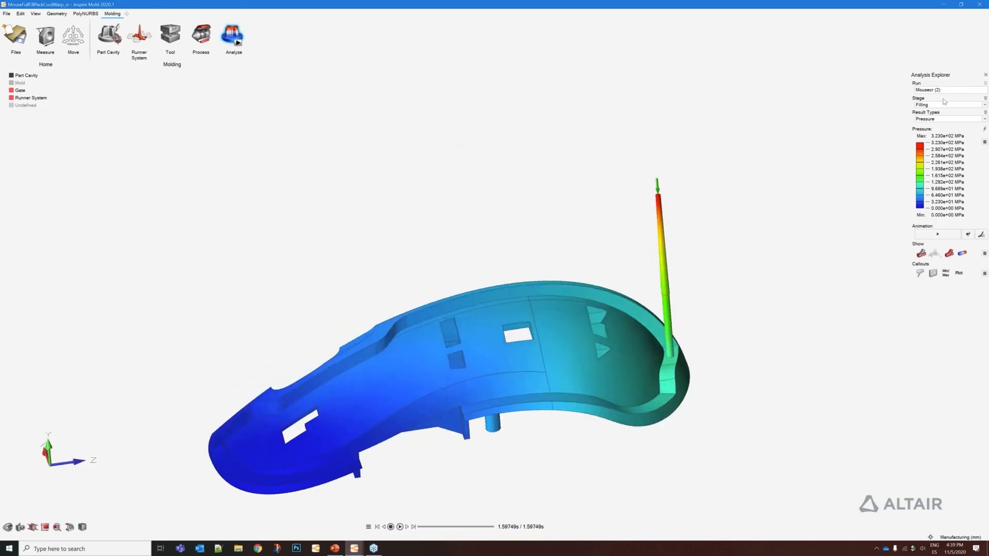
- Display the Packing stage's Pressure result, animate it and stop early in the stage
{"action": "left_click", "coordinate": [936, 108]}
{"action": "left_click", "coordinate": [928, 117]}
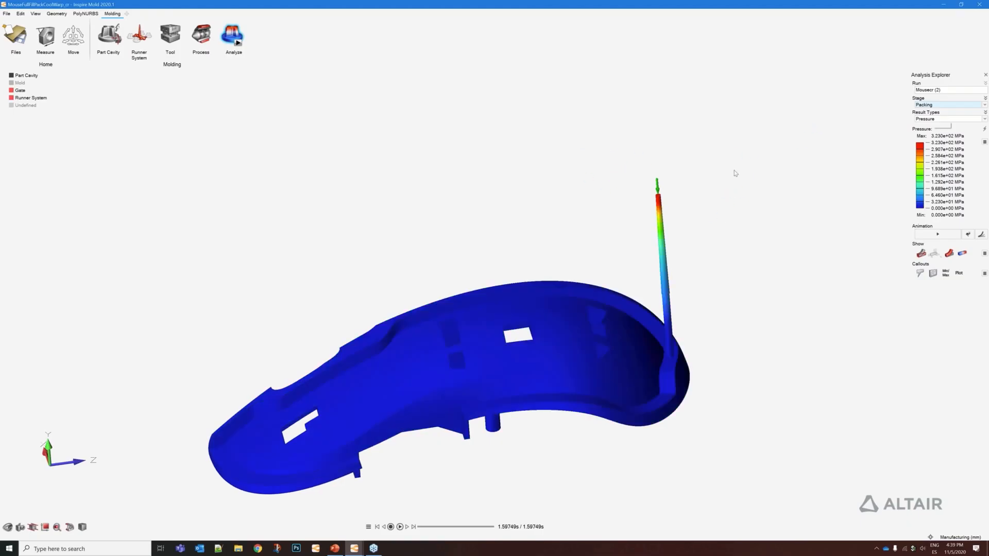
{"action": "right_click_drag", "start_coordinate": [775, 352], "coordinate": [187, 335]}
{"action": "middle_click_drag", "start_coordinate": [187, 336], "coordinate": [103, 422]}
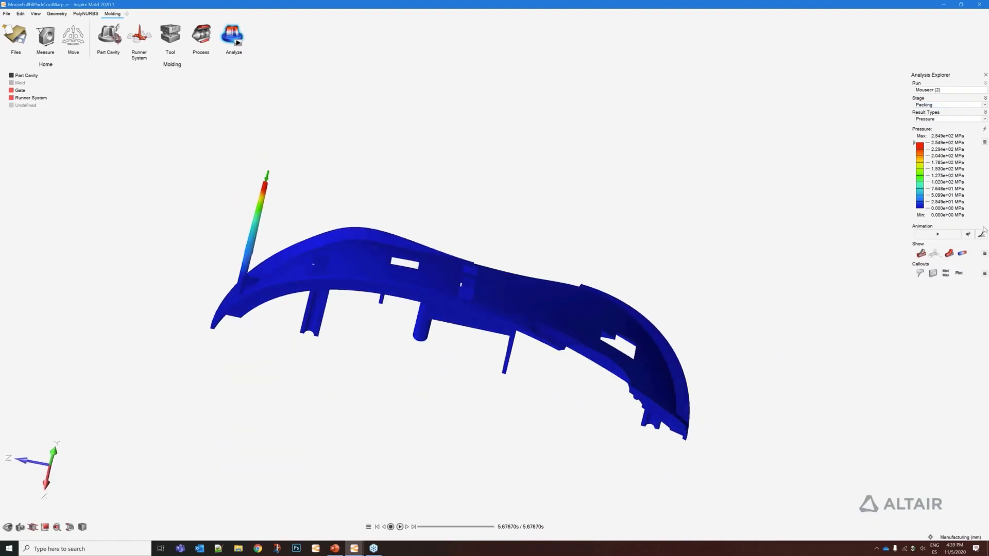
{"action": "left_click", "coordinate": [949, 238]}
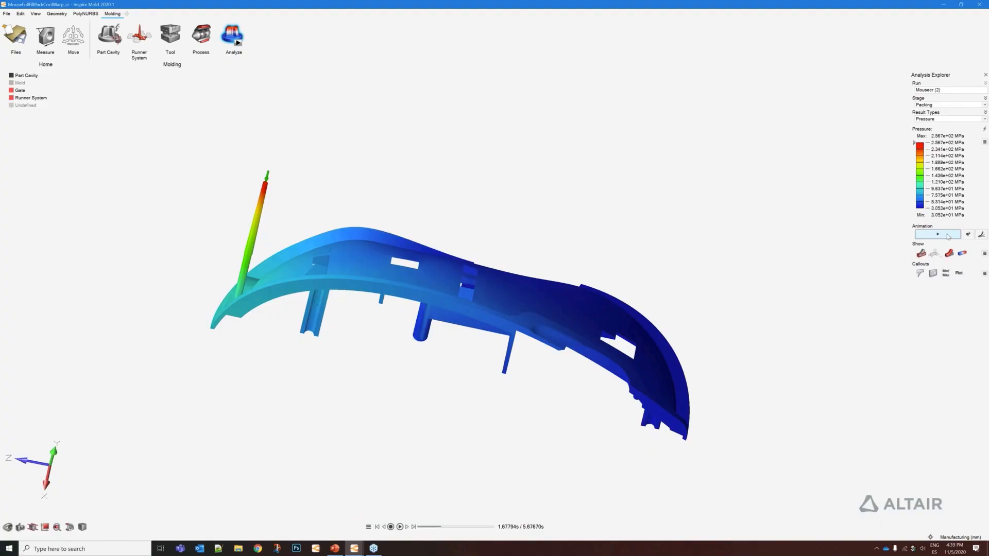
{"action": "right_click_drag", "start_coordinate": [242, 219], "coordinate": [685, 198]}
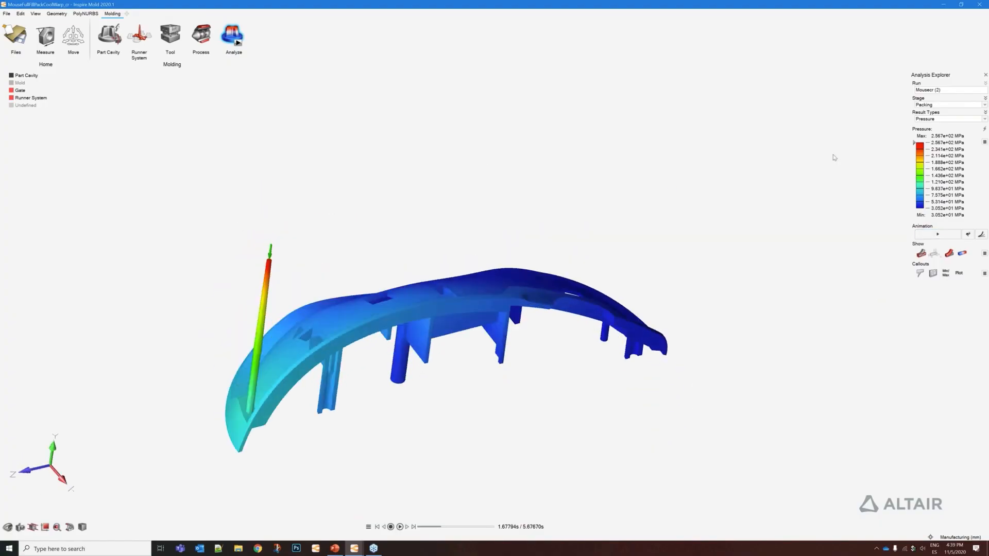
- Display the SinkMarks result of the Packing stage and view the sectioned shell from outside and inside
{"action": "left_click", "coordinate": [925, 119]}
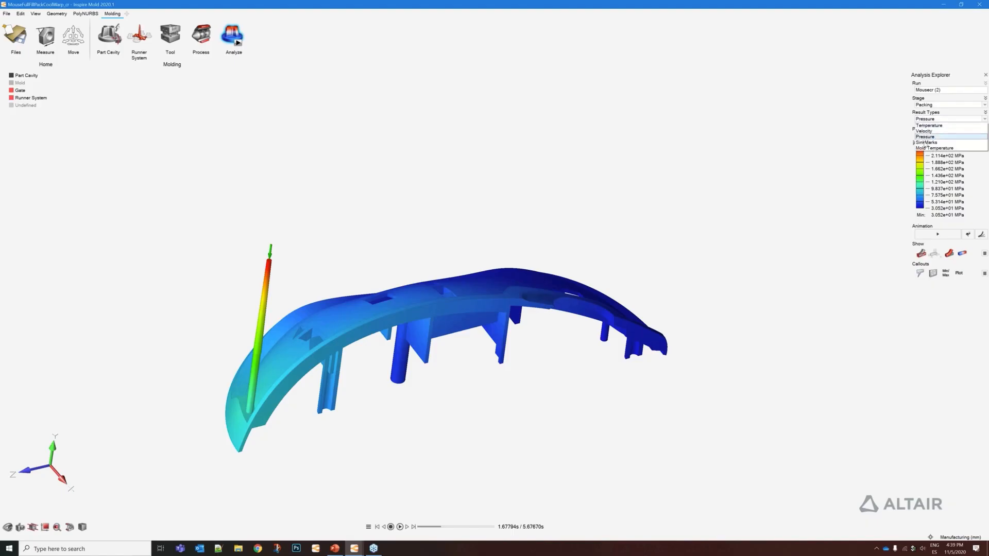
{"action": "left_click", "coordinate": [925, 142]}
{"action": "right_click_drag", "start_coordinate": [625, 161], "coordinate": [484, 303]}
{"action": "middle_click_drag", "start_coordinate": [484, 303], "coordinate": [530, 338]}
{"action": "right_click_drag", "start_coordinate": [492, 464], "coordinate": [523, 221]}
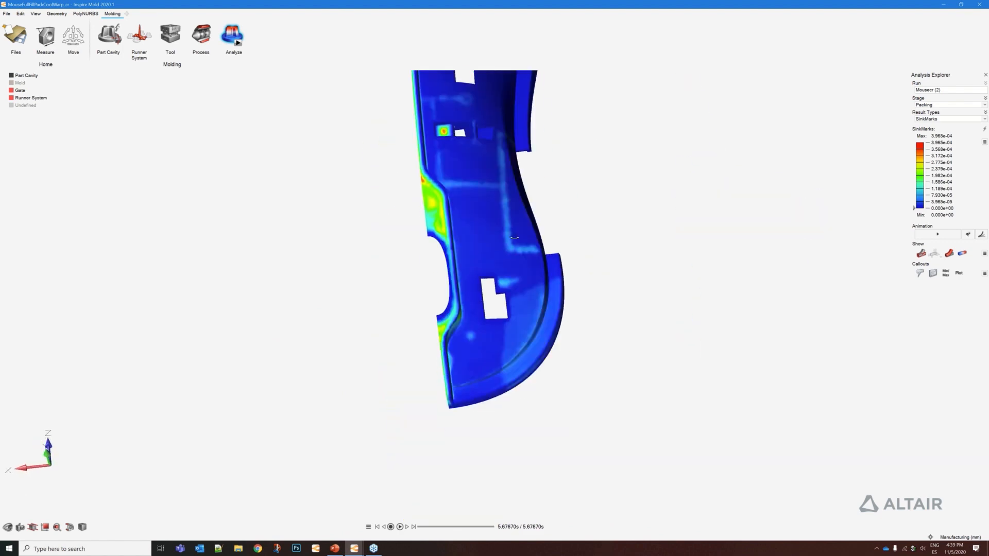
{"action": "middle_click_drag", "start_coordinate": [523, 221], "coordinate": [508, 242]}
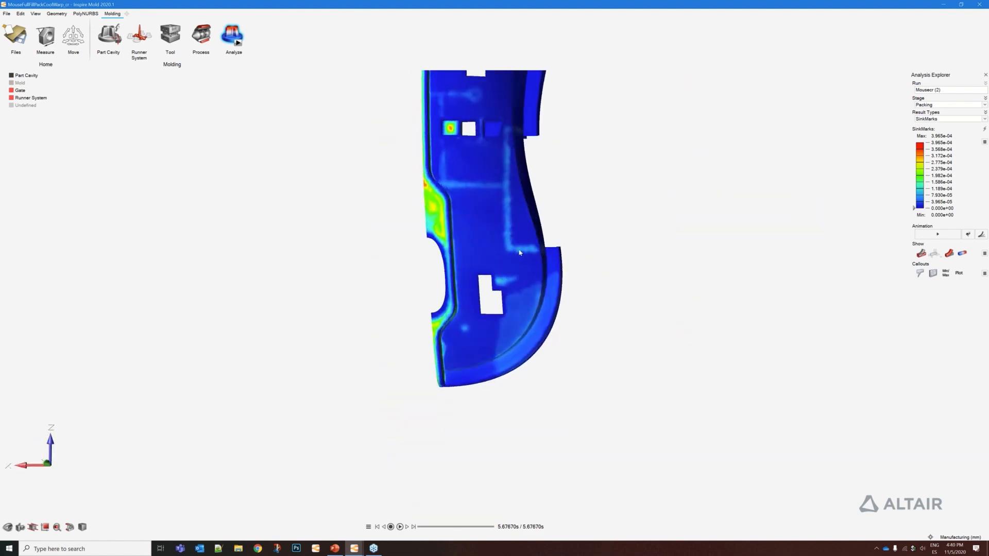
{"action": "right_click_drag", "start_coordinate": [409, 347], "coordinate": [707, 140]}
{"action": "middle_click_drag", "start_coordinate": [707, 140], "coordinate": [696, 177]}
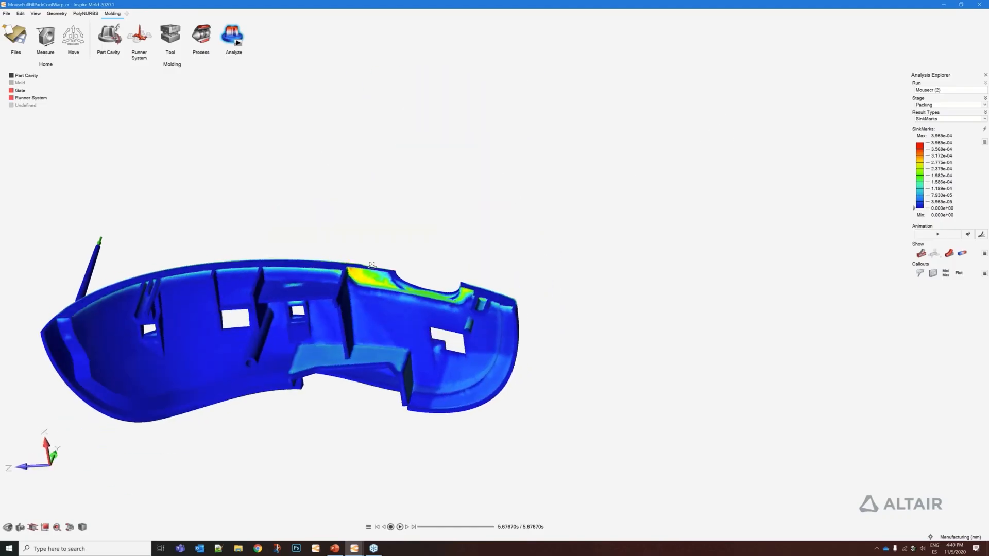
- Examine the sink marks up close at the small pocket, the rib lines and the thick central rim
{"action": "scroll", "coordinate": [371, 263], "scroll_direction": "up", "scroll_amount": 3}
{"action": "middle_click_drag", "start_coordinate": [369, 259], "coordinate": [390, 293]}
{"action": "right_click_drag", "start_coordinate": [226, 252], "coordinate": [414, 274]}
{"action": "scroll", "coordinate": [419, 274], "scroll_direction": "up", "scroll_amount": 5}
{"action": "middle_click_drag", "start_coordinate": [463, 271], "coordinate": [453, 277]}
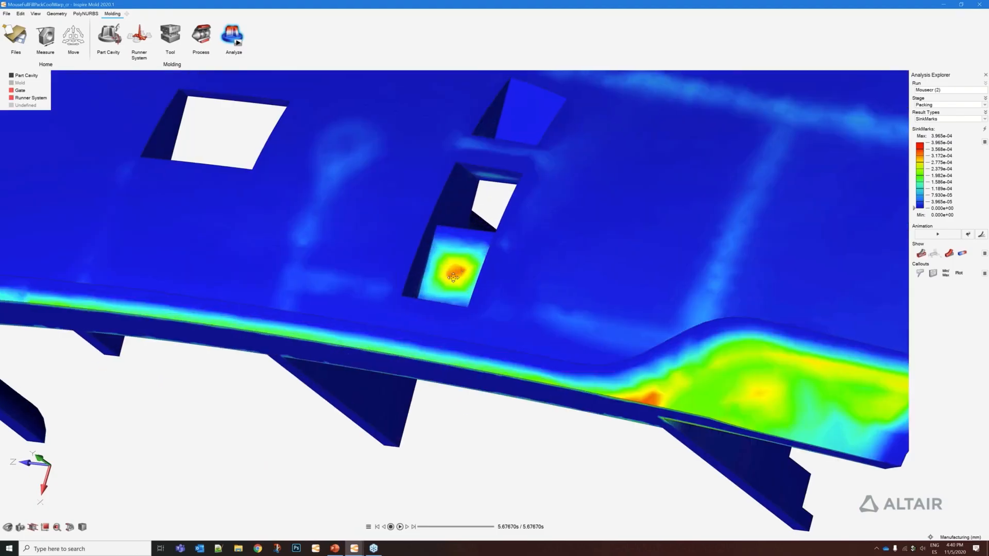
{"action": "right_click_drag", "start_coordinate": [453, 277], "coordinate": [427, 283]}
{"action": "scroll", "coordinate": [422, 287], "scroll_direction": "down", "scroll_amount": 3}
{"action": "middle_click_drag", "start_coordinate": [475, 259], "coordinate": [456, 312]}
{"action": "right_click_drag", "start_coordinate": [431, 304], "coordinate": [381, 338]}
{"action": "mouse_move", "coordinate": [378, 285]}
{"action": "middle_mouse_down"}
{"action": "mouse_move", "coordinate": [413, 324]}
{"action": "mouse_move", "coordinate": [430, 322]}
{"action": "mouse_move", "coordinate": [390, 273]}
{"action": "mouse_move", "coordinate": [392, 281]}
{"action": "middle_mouse_up"}
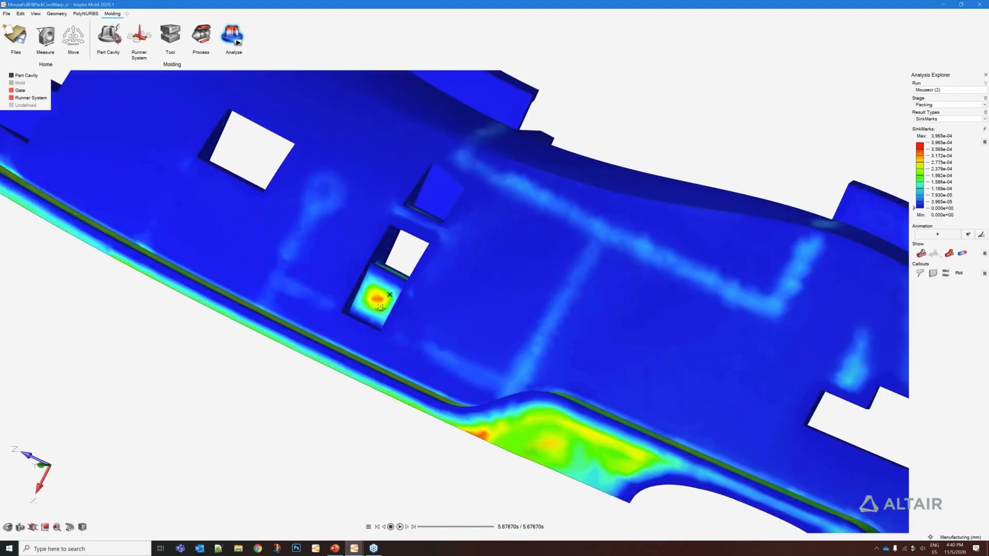
{"action": "right_click_drag", "start_coordinate": [402, 309], "coordinate": [424, 259]}
{"action": "middle_click_drag", "start_coordinate": [397, 384], "coordinate": [401, 337]}
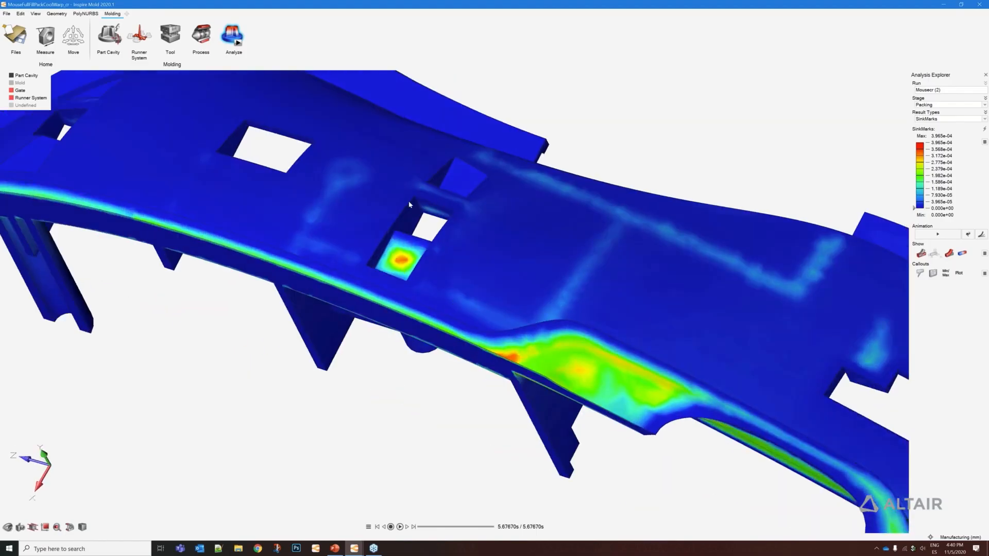
- Leave the analysis results and start a Push/Pull on the small face inside the pocket with the concentrated sink mark
{"action": "mouse_move", "coordinate": [234, 35]}
{"action": "left_click", "coordinate": [232, 35]}
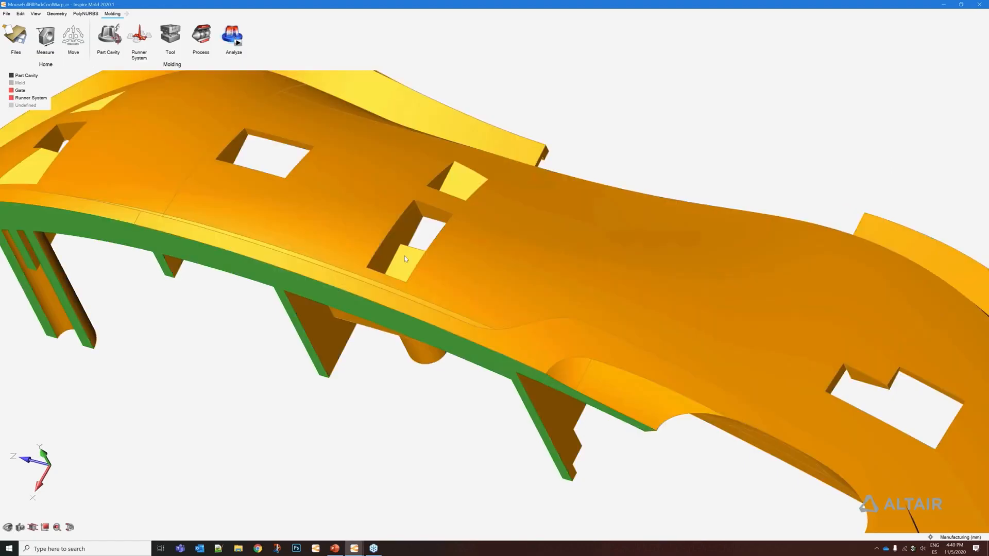
{"action": "key", "text": "p"}
{"action": "left_click", "coordinate": [404, 255]}
{"action": "middle_click_drag", "start_coordinate": [479, 247], "coordinate": [495, 288]}
{"action": "middle_click_drag", "start_coordinate": [123, 243], "coordinate": [378, 168]}
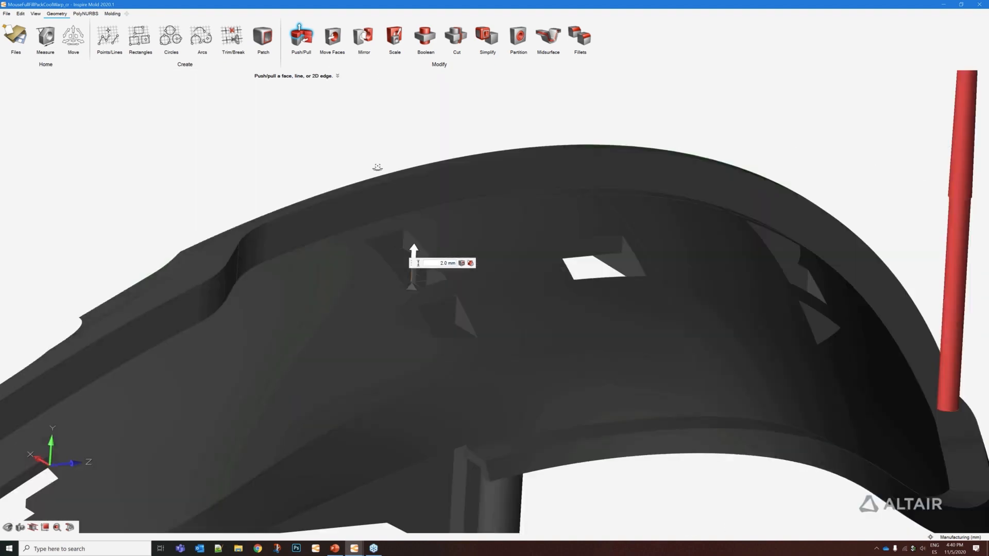
- Set the pocket face's Push/Pull distance to 0.2 mm and inspect the pocket from several angles
{"action": "scroll", "coordinate": [407, 248], "scroll_direction": "up", "scroll_amount": 4}
{"action": "scroll", "coordinate": [407, 248], "scroll_direction": "up", "scroll_amount": 3}
{"action": "left_click_drag", "start_coordinate": [411, 291], "coordinate": [416, 356]}
{"action": "right_click_drag", "start_coordinate": [536, 279], "coordinate": [508, 132]}
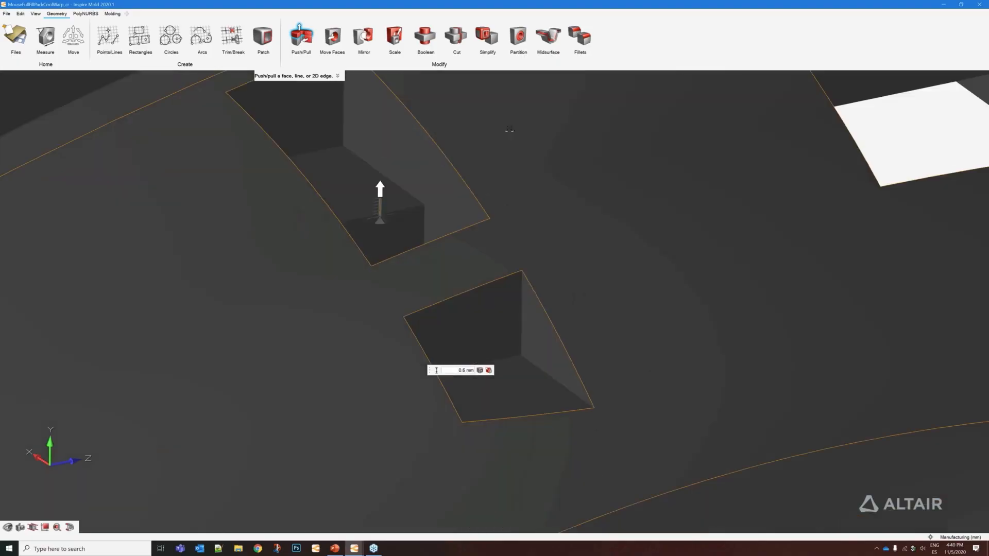
{"action": "middle_click_drag", "start_coordinate": [508, 132], "coordinate": [407, 184]}
{"action": "mouse_move", "coordinate": [379, 161]}
{"action": "left_mouse_down"}
{"action": "mouse_move", "coordinate": [385, 177]}
{"action": "mouse_move", "coordinate": [385, 169]}
{"action": "left_mouse_up"}
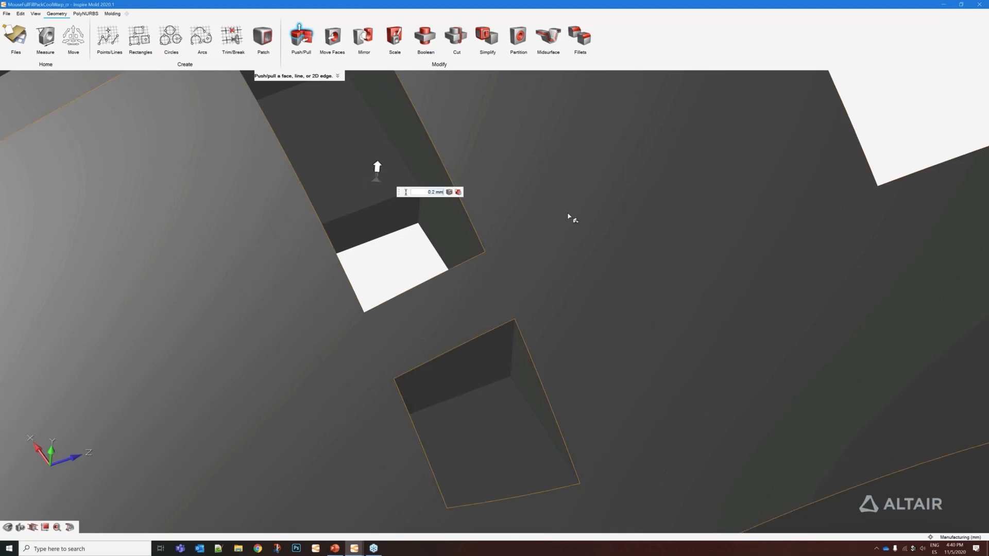
{"action": "scroll", "coordinate": [569, 218], "scroll_direction": "down", "scroll_amount": 2}
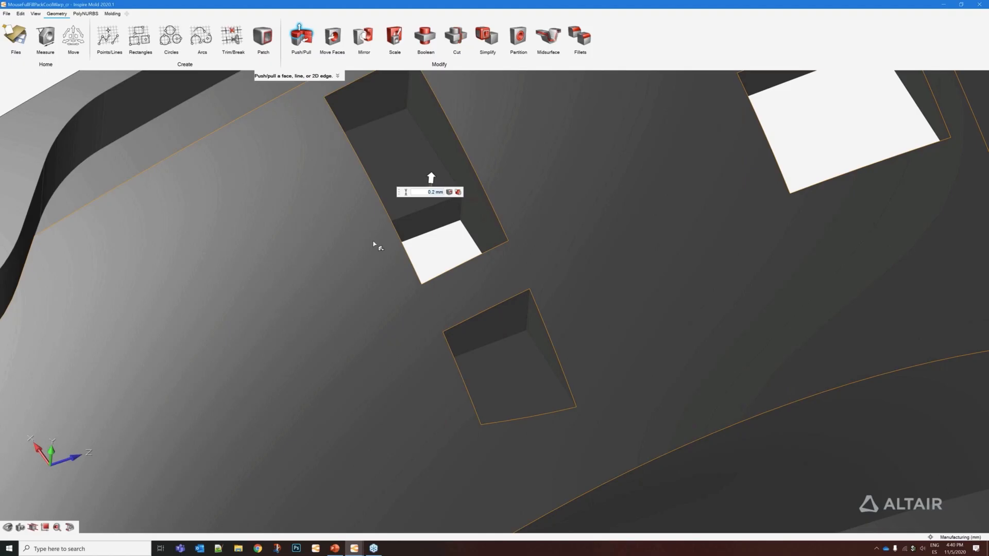
{"action": "scroll", "coordinate": [311, 265], "scroll_direction": "down", "scroll_amount": 3}
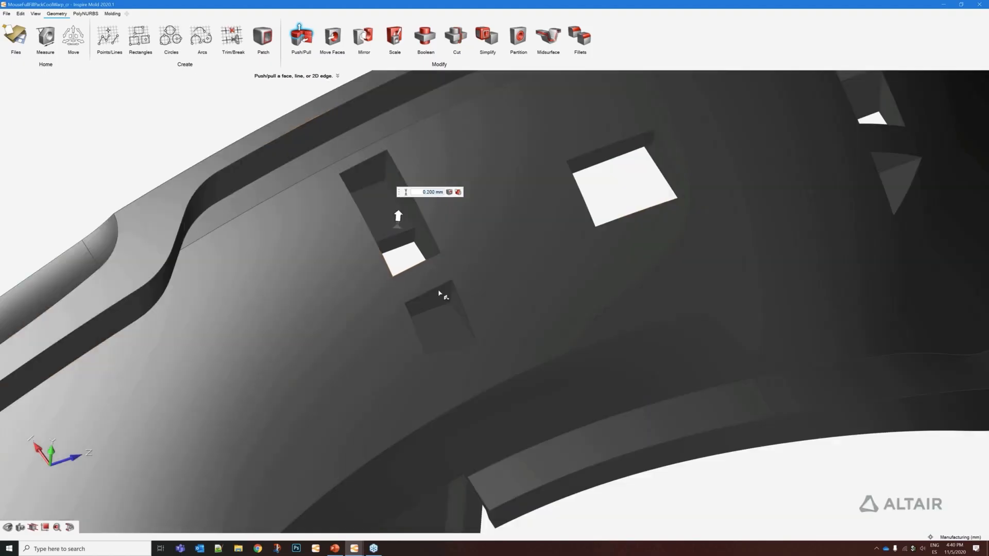
{"action": "middle_click_drag", "start_coordinate": [439, 295], "coordinate": [461, 277]}
{"action": "scroll", "coordinate": [389, 222], "scroll_direction": "up", "scroll_amount": 2}
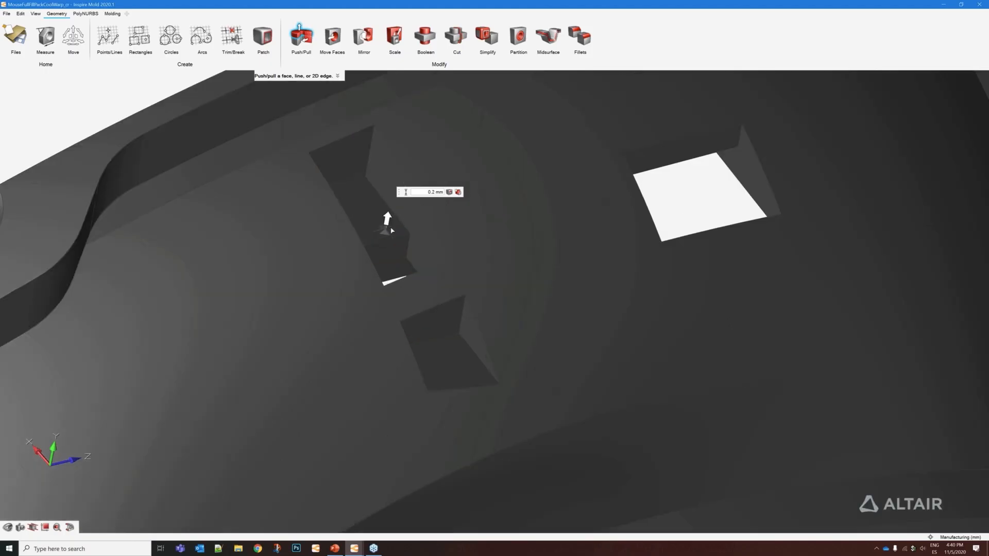
{"action": "scroll", "coordinate": [523, 256], "scroll_direction": "down", "scroll_amount": 5}
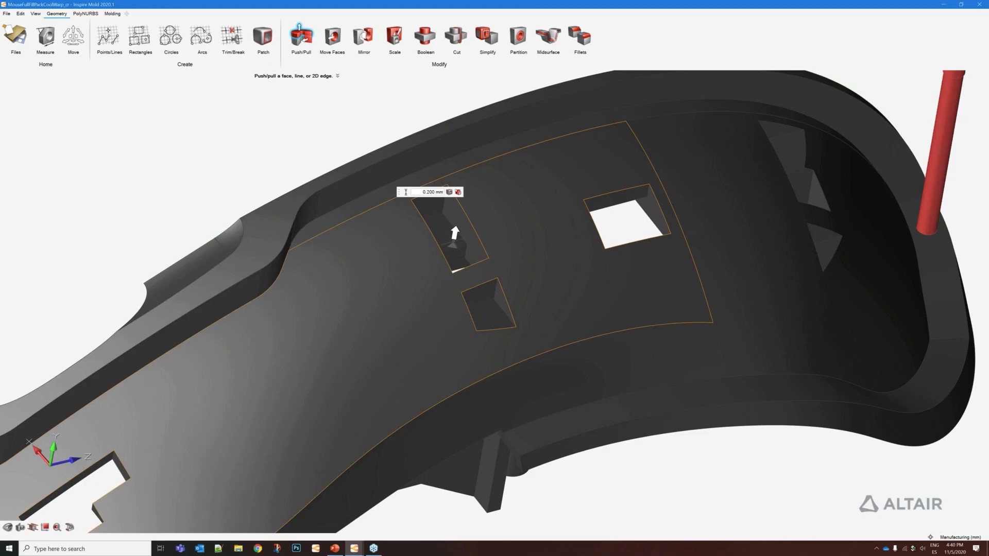
- Return to the molding analysis results, display the Cooling stage's Temperature result and view the sectioned shell from the side
{"action": "left_click", "coordinate": [112, 14]}
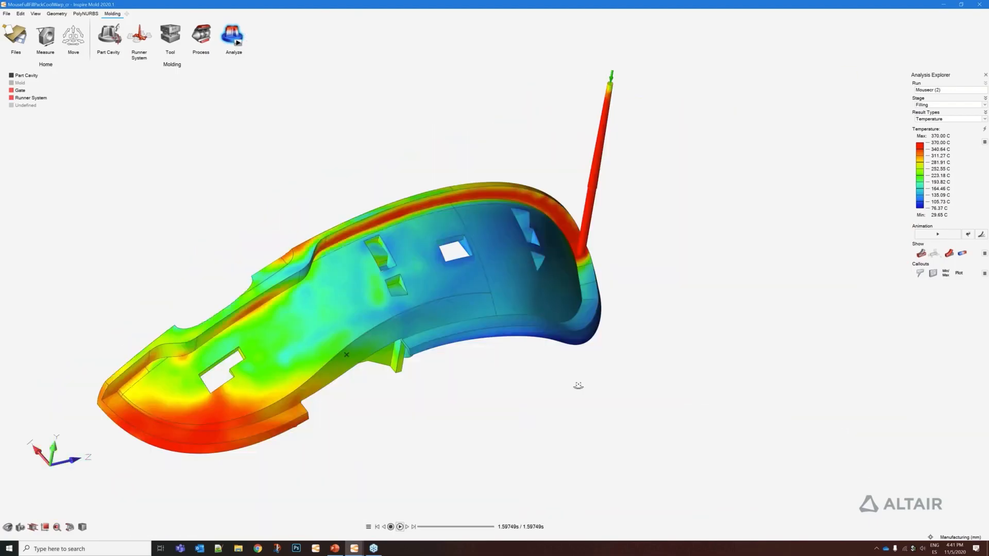
{"action": "right_click_drag", "start_coordinate": [578, 386], "coordinate": [660, 221]}
{"action": "middle_click_drag", "start_coordinate": [574, 239], "coordinate": [619, 235]}
{"action": "left_click", "coordinate": [946, 105]}
{"action": "left_click", "coordinate": [947, 126]}
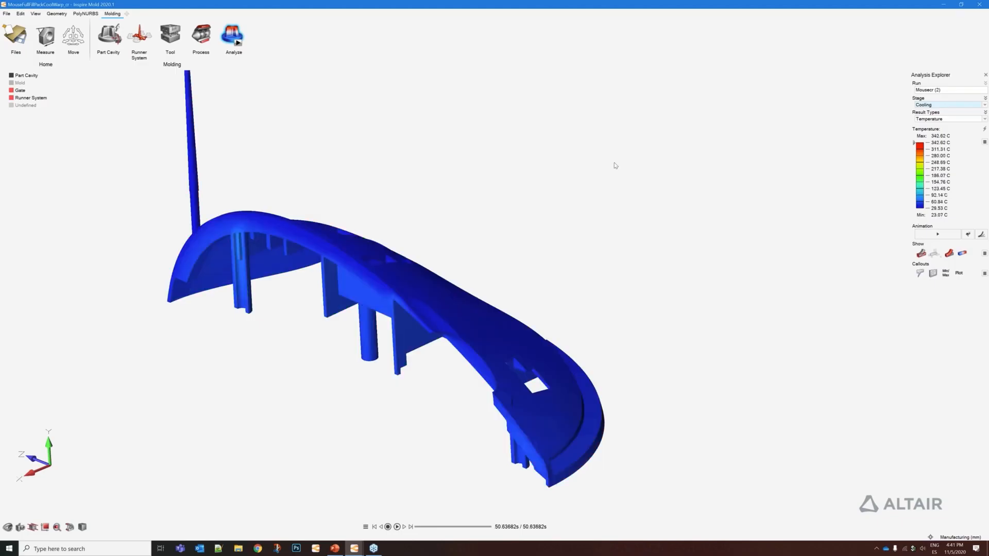
{"action": "scroll", "coordinate": [614, 163], "scroll_direction": "down", "scroll_amount": 2}
{"action": "middle_click_drag", "start_coordinate": [517, 181], "coordinate": [529, 173]}
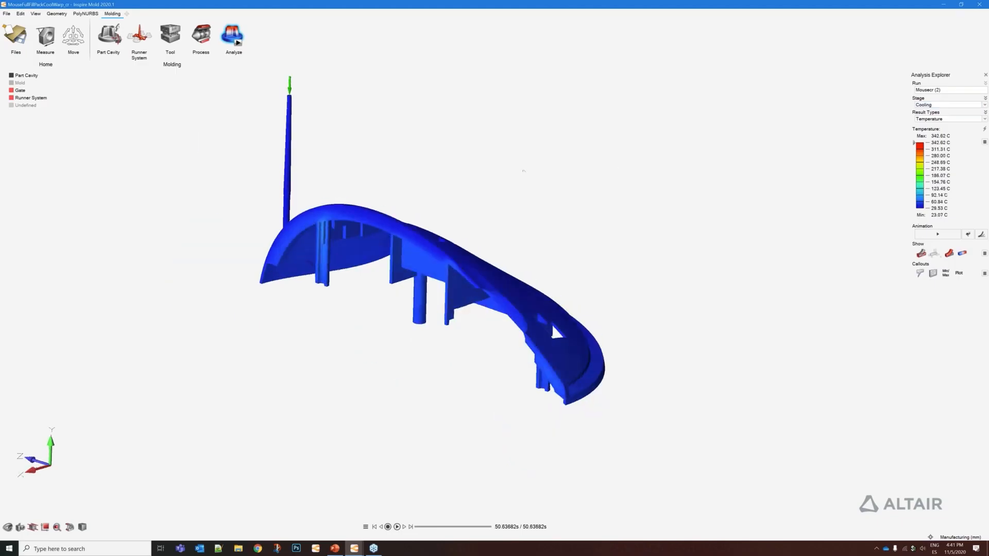
- Show the mold in the Cooling temperature result and align its section plane to Z to inspect the cut across the cooling channels
{"action": "left_click", "coordinate": [11, 83]}
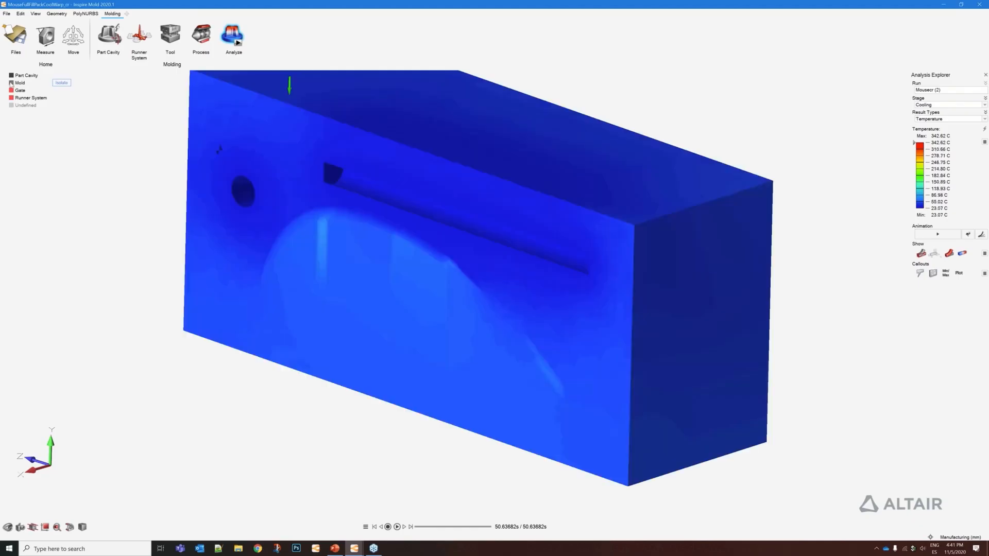
{"action": "middle_click_drag", "start_coordinate": [347, 313], "coordinate": [443, 281]}
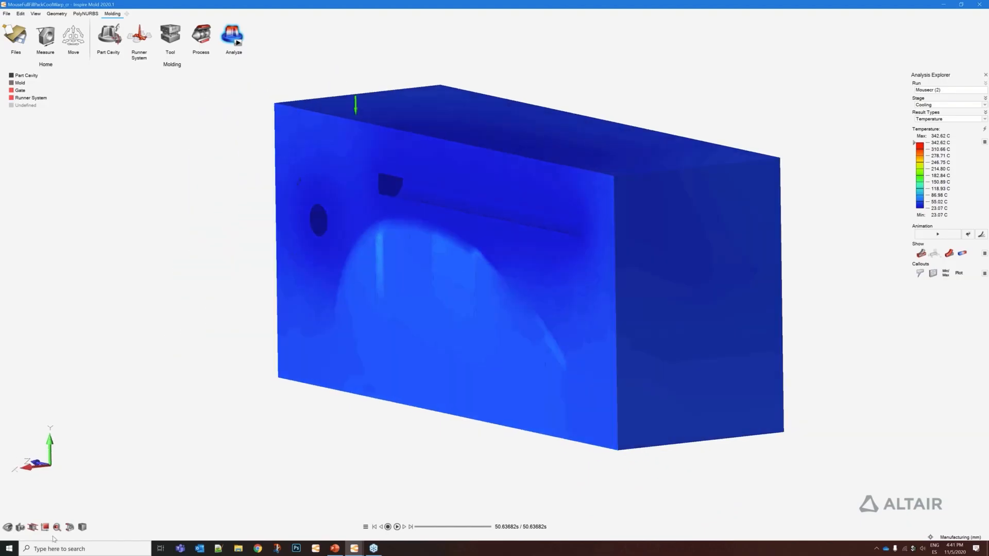
{"action": "left_click", "coordinate": [69, 527]}
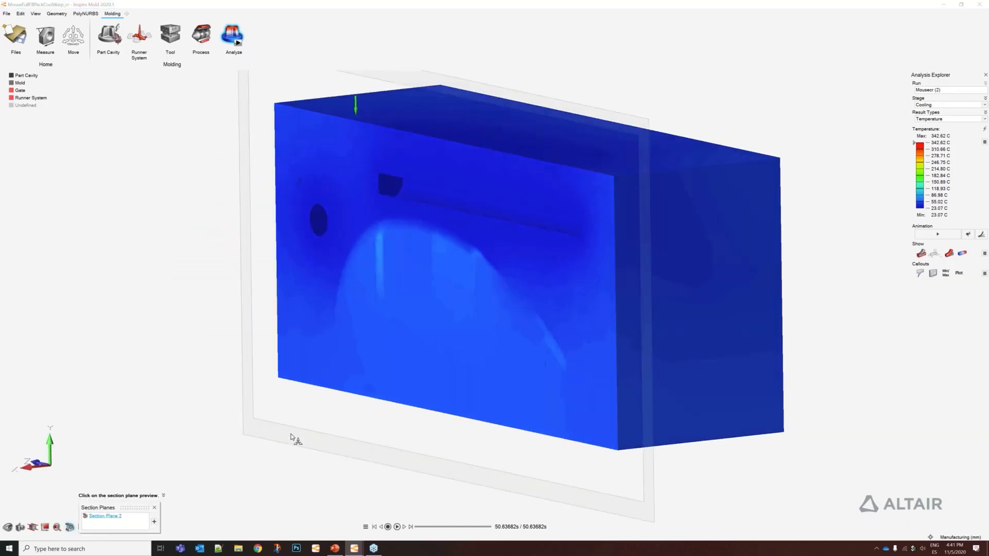
{"action": "left_click", "coordinate": [458, 336]}
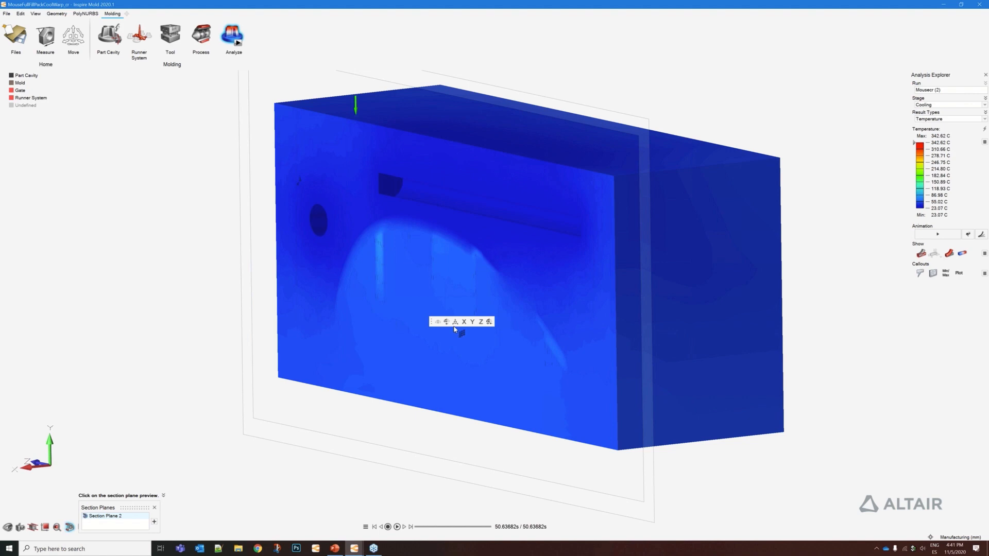
{"action": "left_click", "coordinate": [482, 322]}
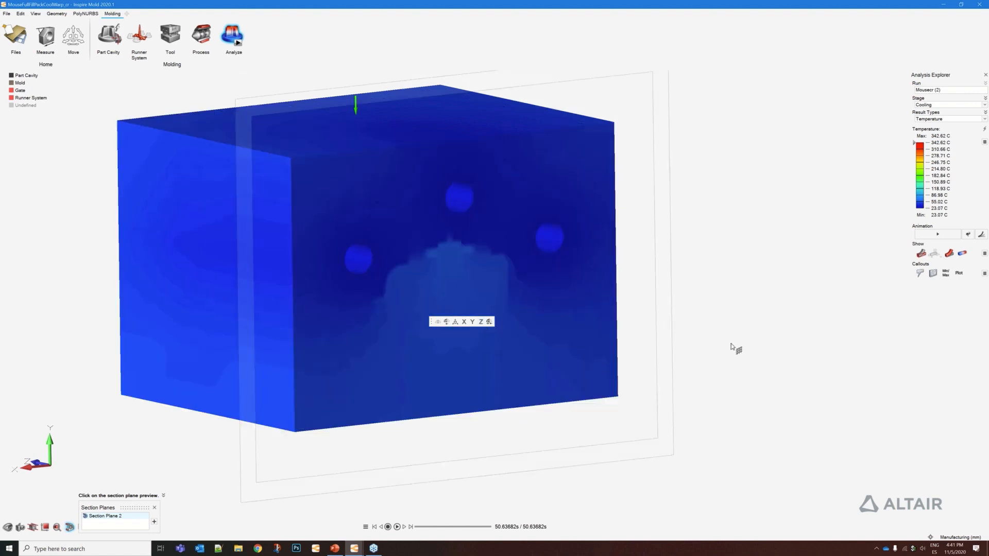
{"action": "middle_click_drag", "start_coordinate": [666, 352], "coordinate": [646, 304]}
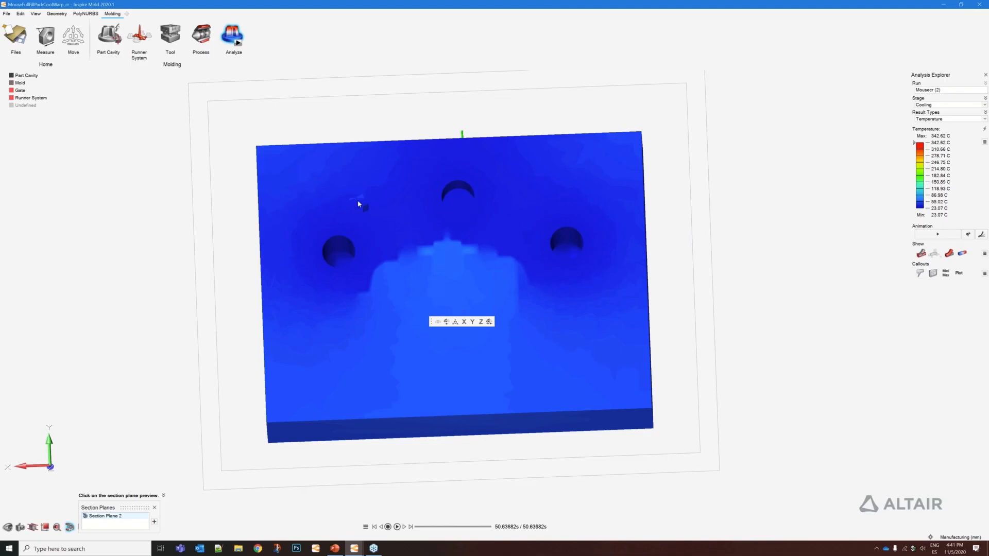
{"action": "middle_click_drag", "start_coordinate": [521, 223], "coordinate": [524, 233]}
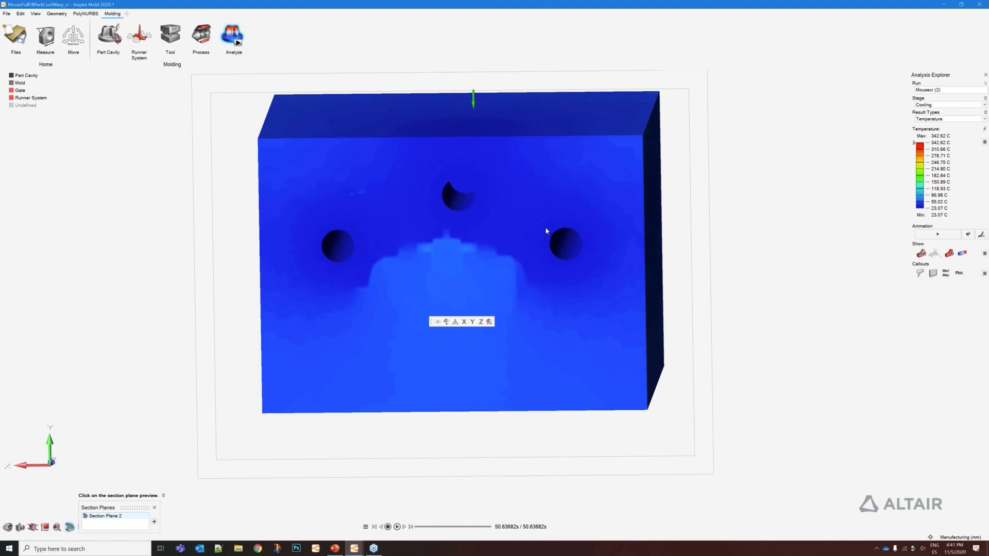
- Play the Cooling temperature animation on the mold cross-section and pause it partway to examine the remaining hot spots
{"action": "left_click", "coordinate": [397, 526]}
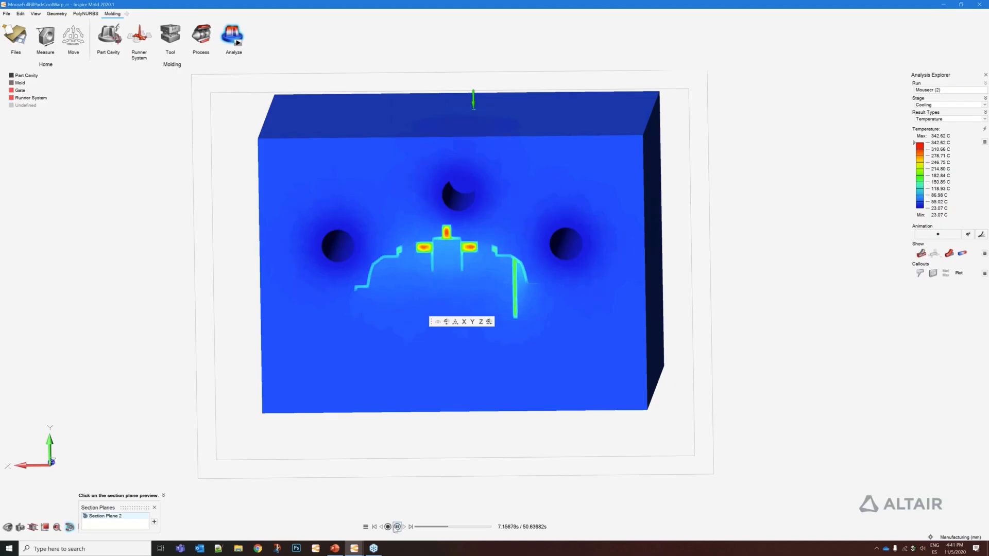
{"action": "left_click", "coordinate": [397, 526]}
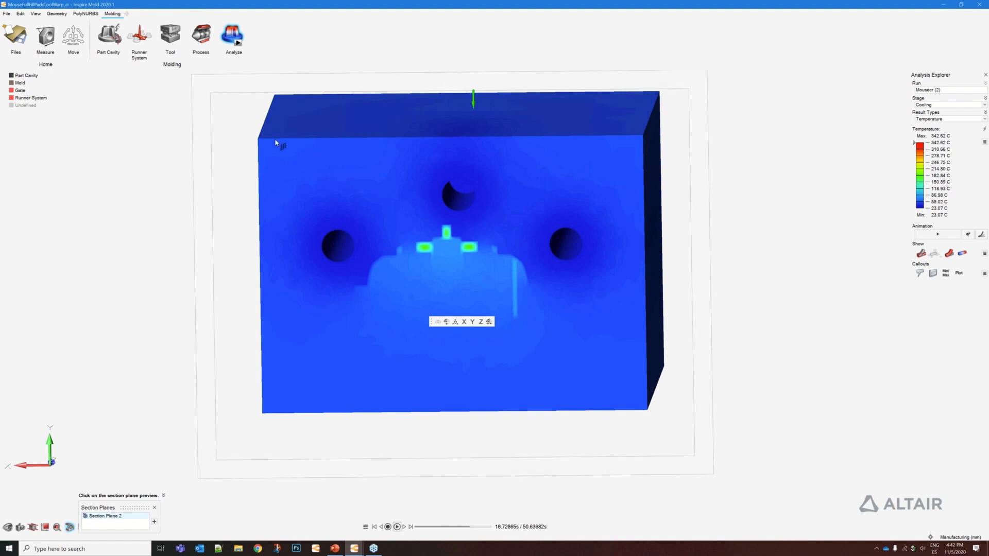
{"action": "right_click_drag", "start_coordinate": [568, 291], "coordinate": [365, 181]}
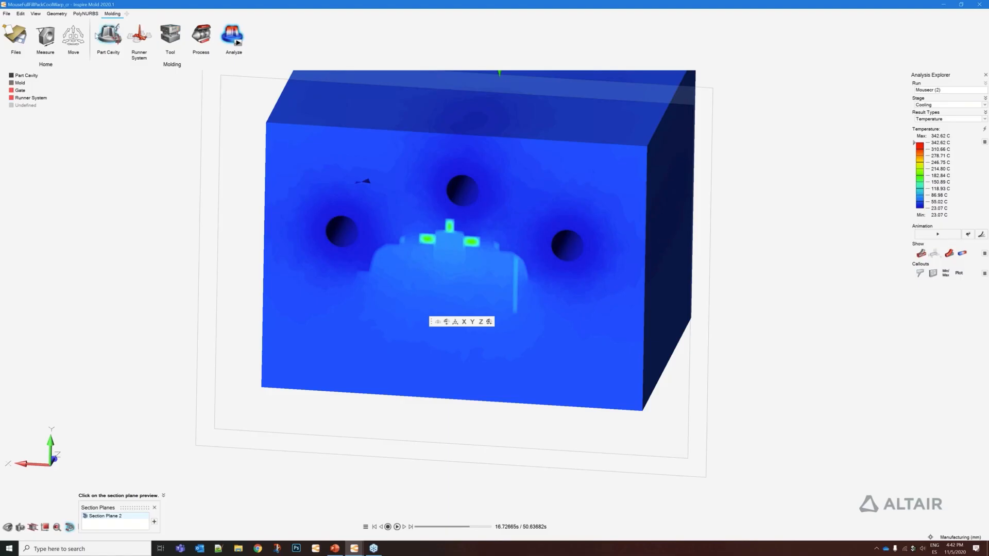
- Start the Cooler tool and look over the shell inside the mold block from several angles
{"action": "left_click", "coordinate": [164, 35]}
{"action": "left_click", "coordinate": [183, 84]}
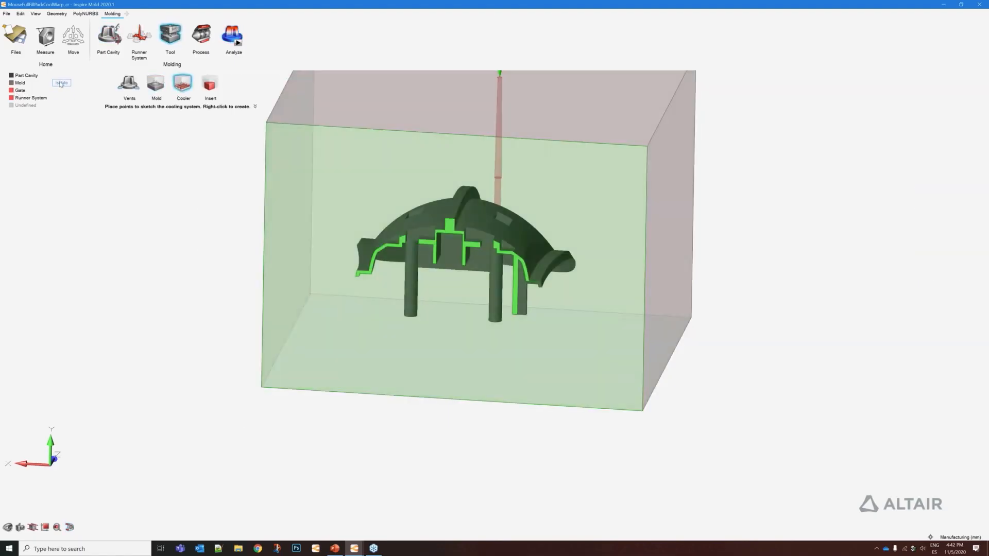
{"action": "right_click_drag", "start_coordinate": [587, 194], "coordinate": [364, 407]}
{"action": "scroll", "coordinate": [364, 403], "scroll_direction": "down", "scroll_amount": 5}
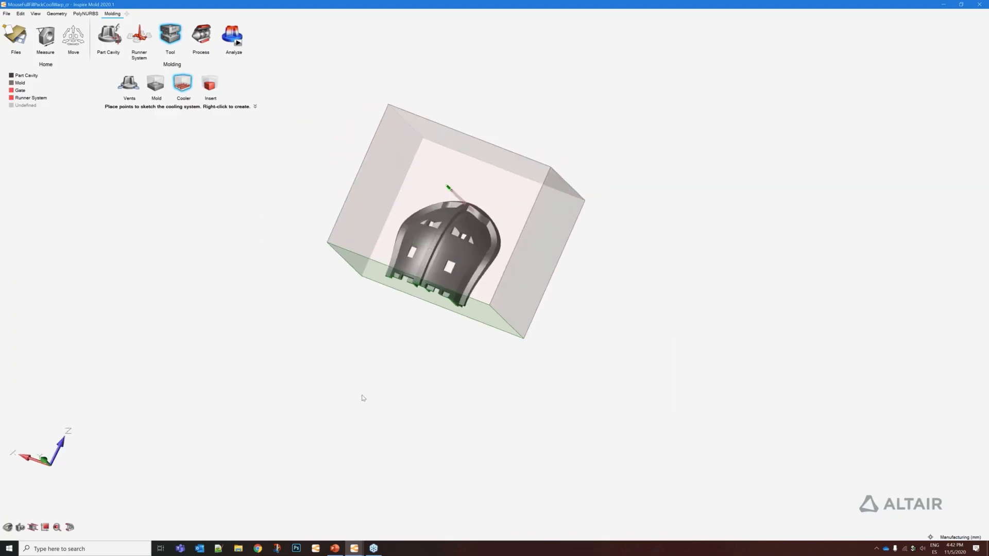
{"action": "right_click_drag", "start_coordinate": [365, 354], "coordinate": [365, 288]}
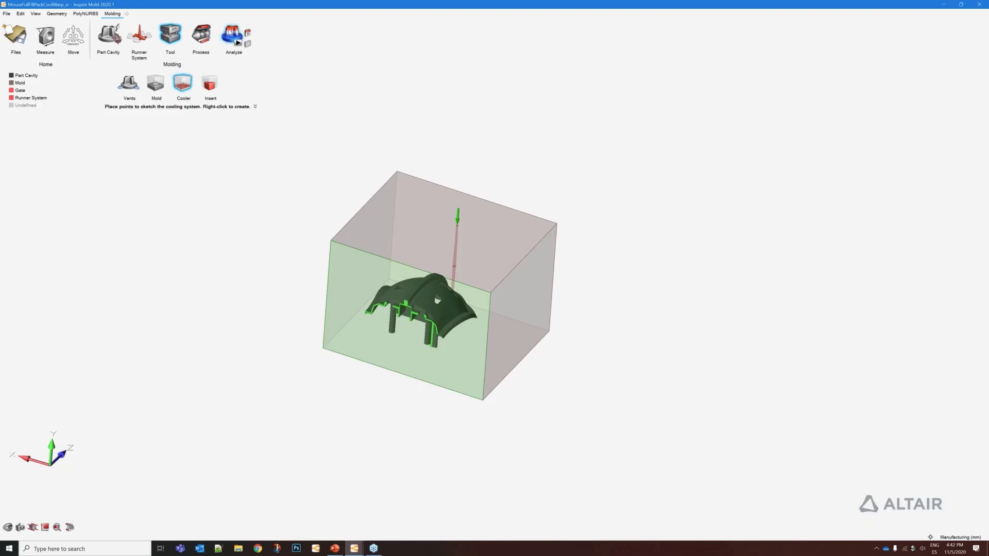
- Reopen the analysis results, display the Warpage stage's Displacement result, turn off Section Plane 2 and view the whole shell from the side
{"action": "left_click", "coordinate": [233, 34]}
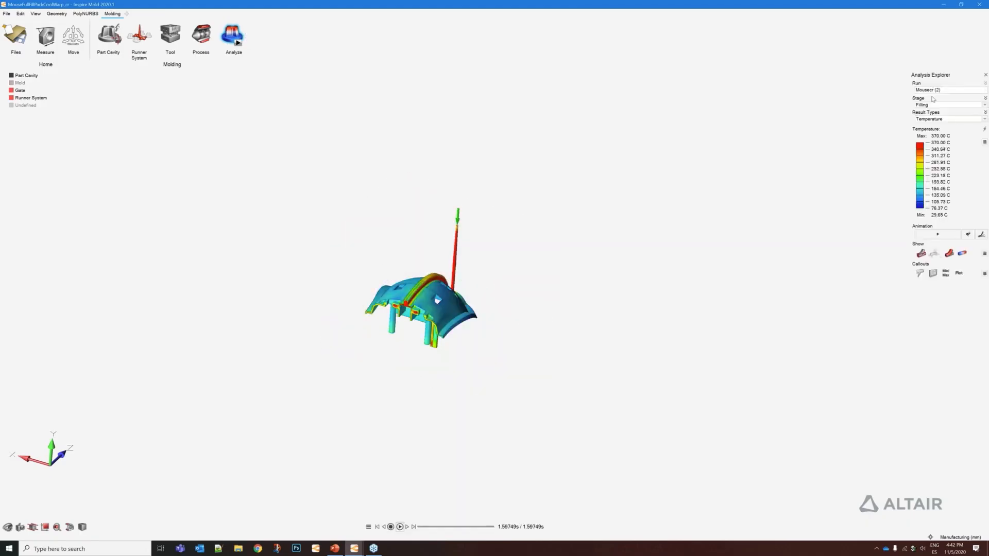
{"action": "left_click", "coordinate": [928, 106]}
{"action": "left_click", "coordinate": [929, 129]}
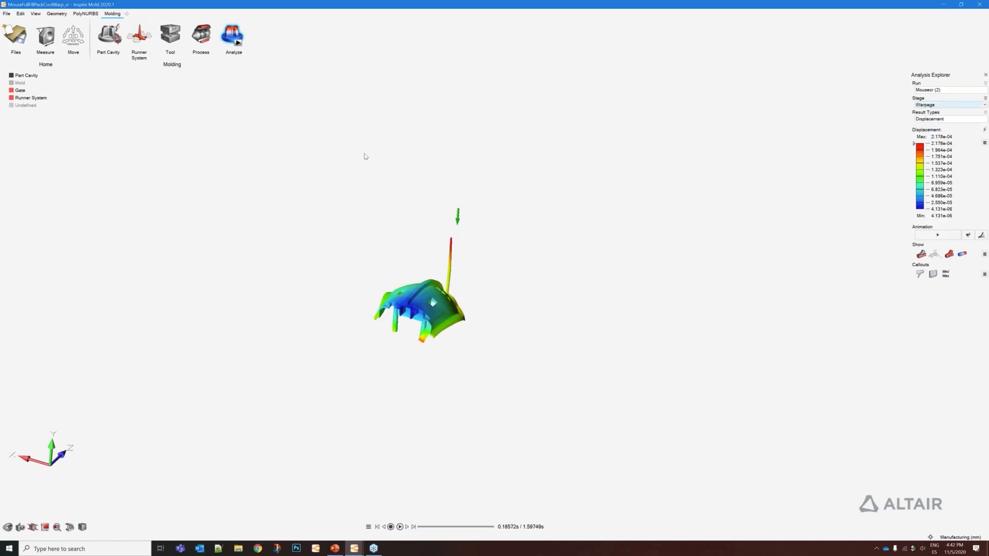
{"action": "left_click", "coordinate": [82, 527]}
{"action": "left_click", "coordinate": [85, 517]}
{"action": "right_click_drag", "start_coordinate": [608, 454], "coordinate": [556, 250]}
{"action": "right_click_drag", "start_coordinate": [557, 353], "coordinate": [421, 347]}
{"action": "scroll", "coordinate": [354, 354], "scroll_direction": "up", "scroll_amount": 5}
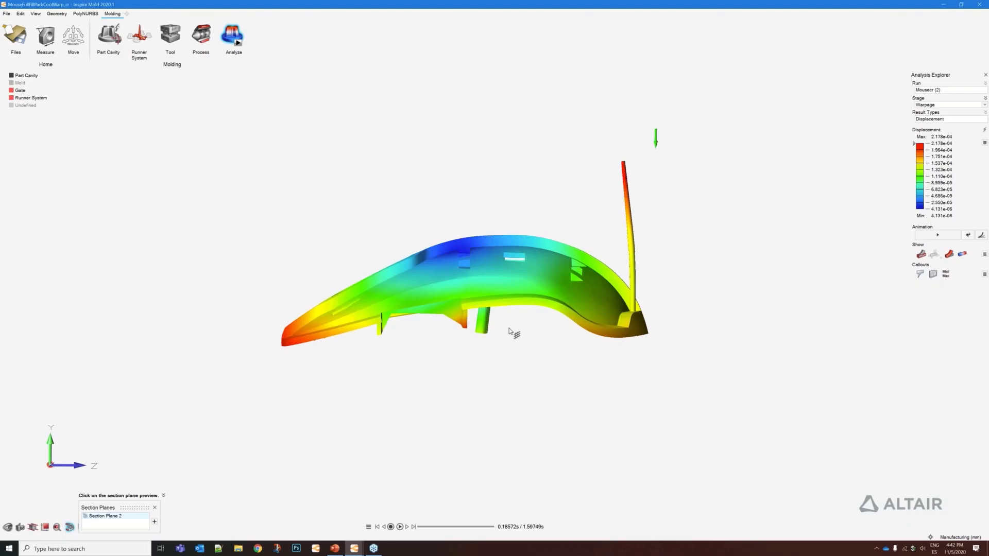
- Play the warpage displacement animation and examine the shell's deformation from the side and from underneath
{"action": "left_click", "coordinate": [401, 527]}
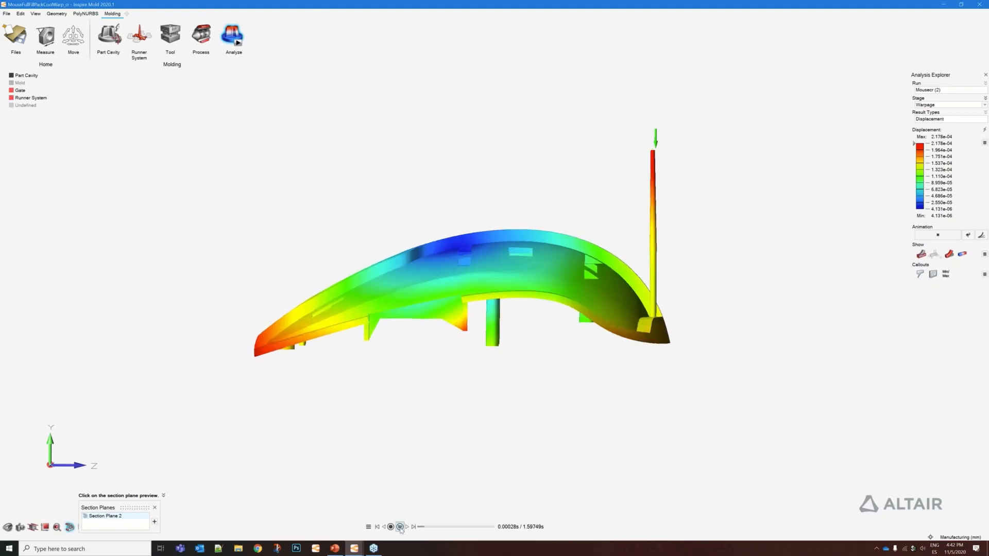
{"action": "left_click", "coordinate": [401, 527]}
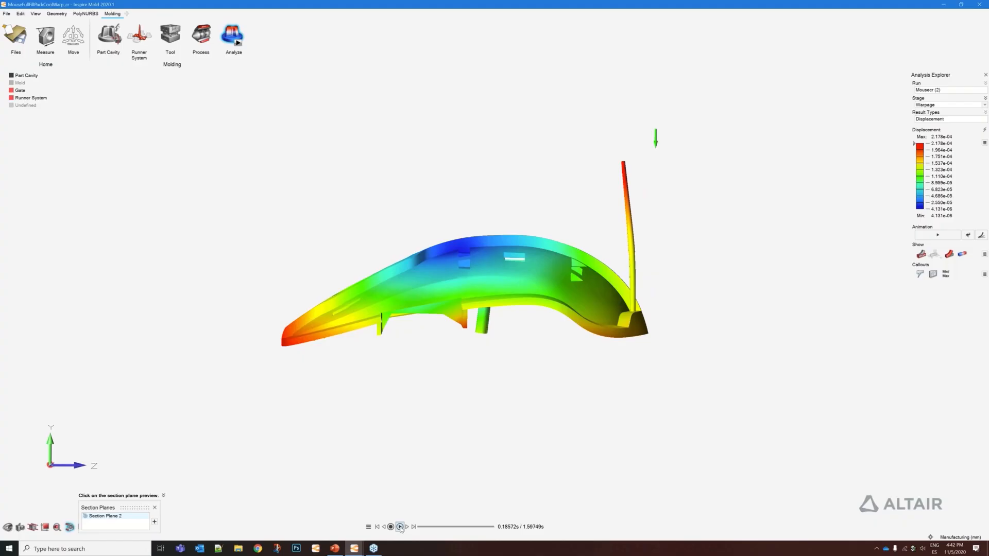
{"action": "middle_click_drag", "start_coordinate": [432, 370], "coordinate": [428, 205]}
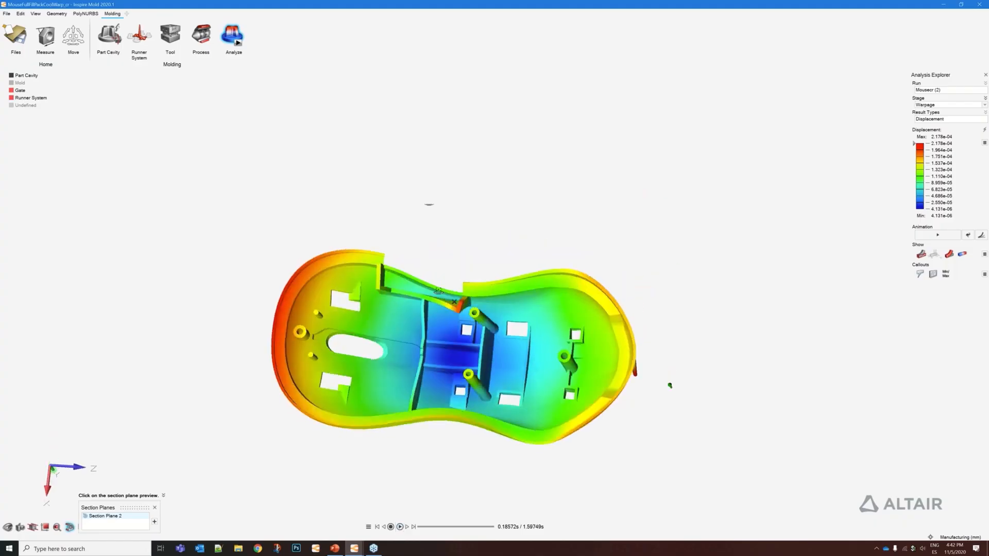
{"action": "middle_click_drag", "start_coordinate": [404, 442], "coordinate": [417, 446]}
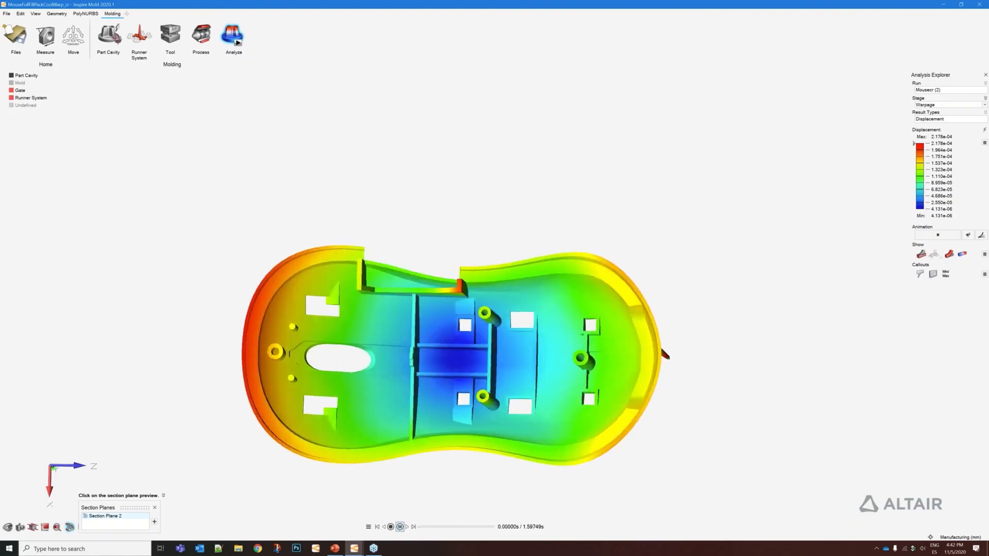
{"action": "left_click", "coordinate": [401, 528]}
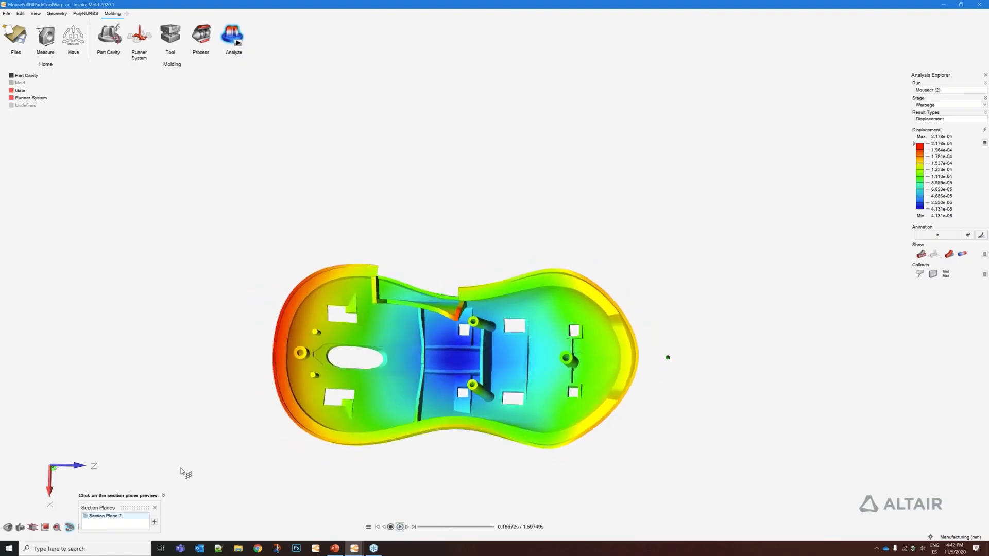
- Close the section plane list, check the displacement scaling options and inspect the warped shell's interior at an angle
{"action": "left_click", "coordinate": [155, 508]}
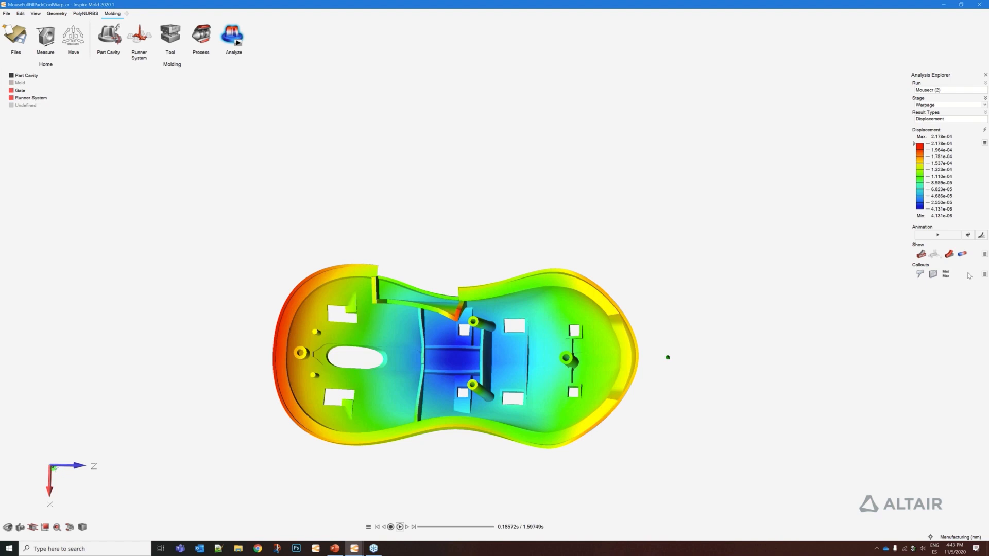
{"action": "left_click", "coordinate": [984, 237]}
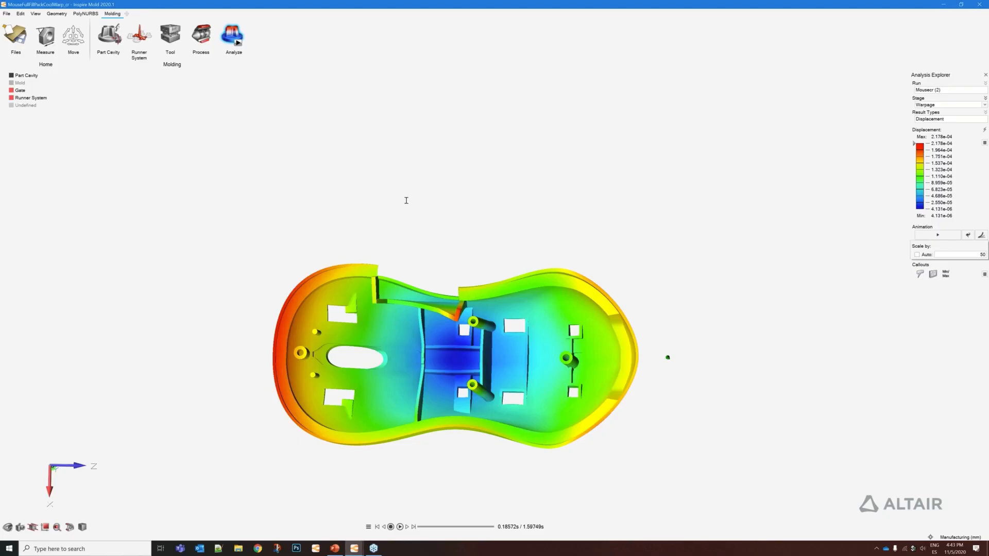
{"action": "middle_click_drag", "start_coordinate": [411, 205], "coordinate": [541, 253]}
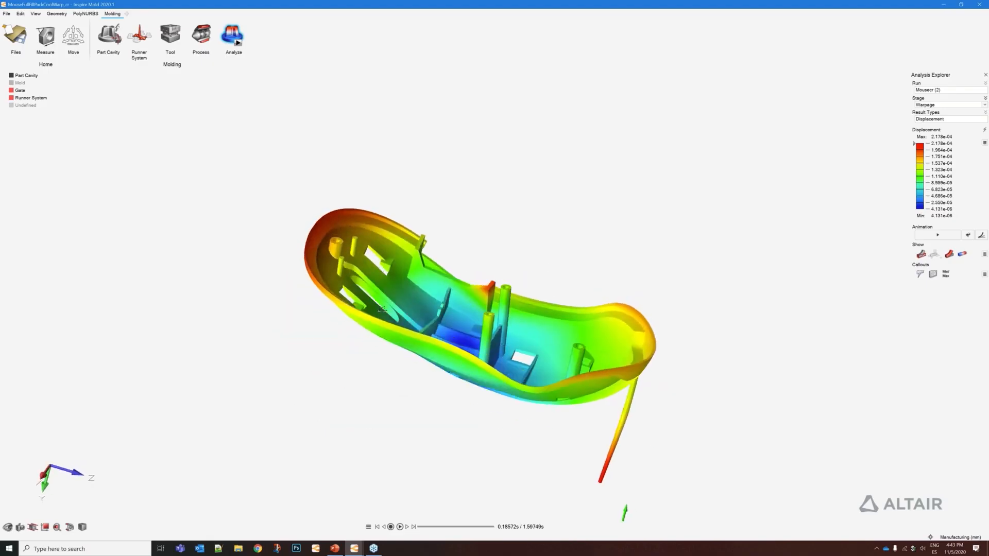
{"action": "middle_click_drag", "start_coordinate": [551, 212], "coordinate": [595, 219]}
{"action": "middle_click_drag", "start_coordinate": [768, 379], "coordinate": [539, 323]}
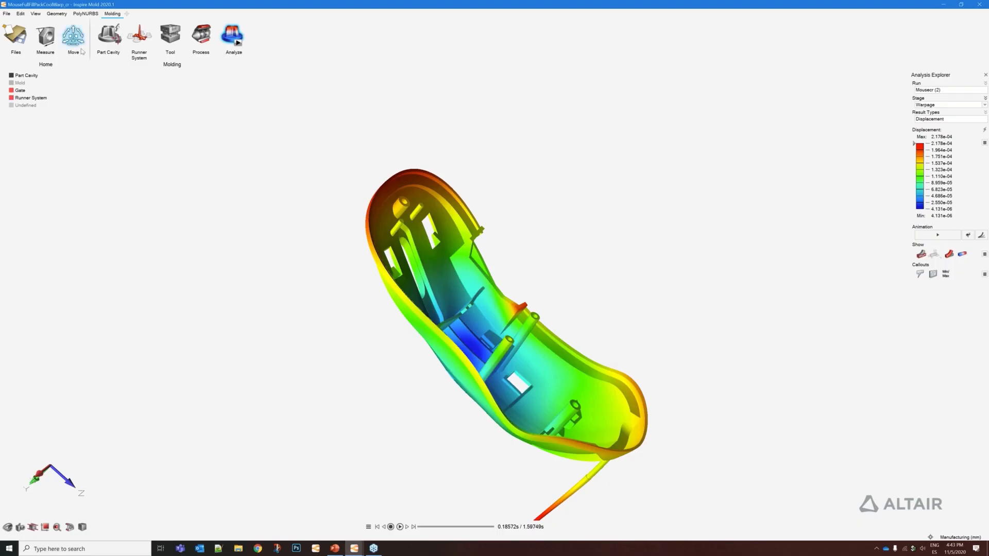
- Measure the distance between the tips of the hollow bosses at opposite ends of the warped shell
{"action": "left_click", "coordinate": [45, 45]}
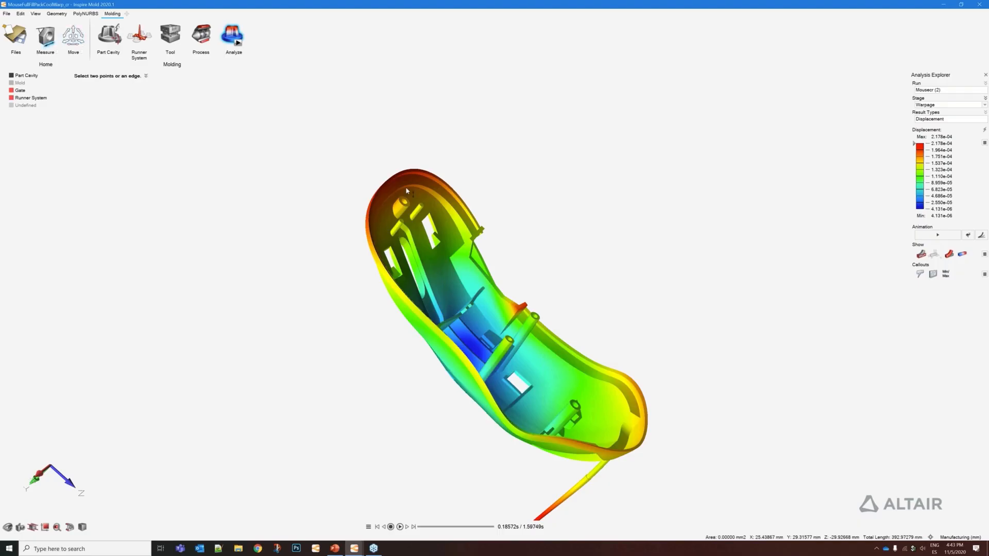
{"action": "scroll", "coordinate": [406, 191], "scroll_direction": "up", "scroll_amount": 3}
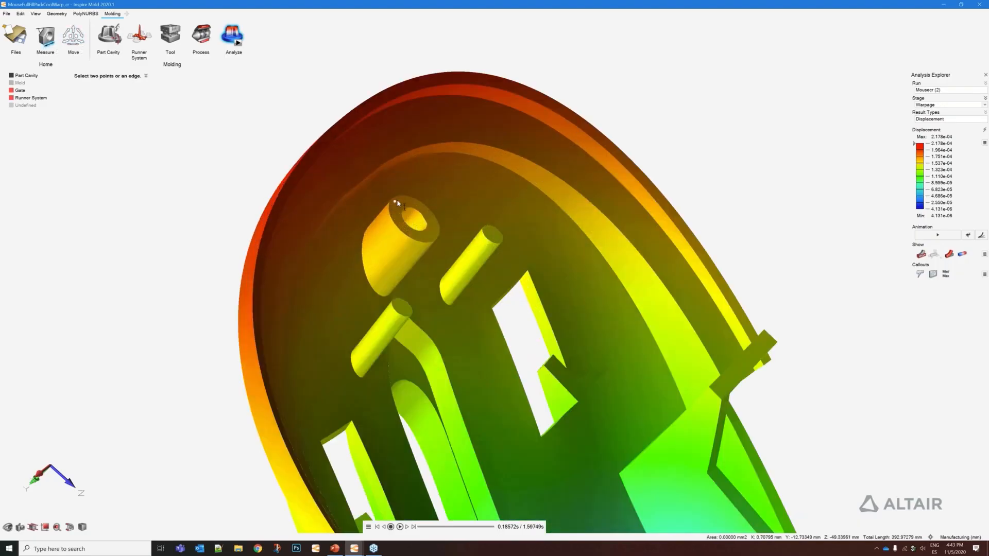
{"action": "left_click", "coordinate": [398, 199]}
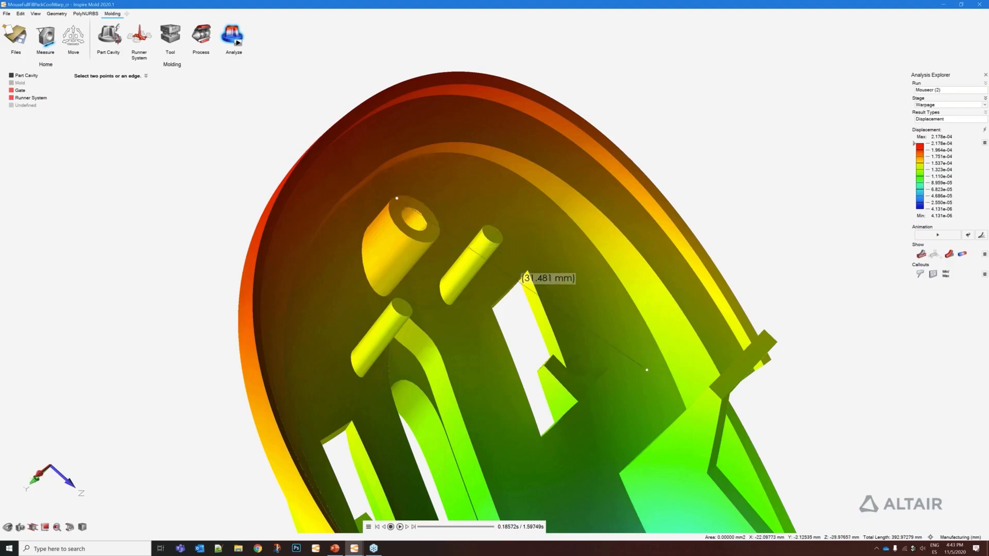
{"action": "right_click_drag", "start_coordinate": [734, 309], "coordinate": [327, 5]}
{"action": "right_click_drag", "start_coordinate": [677, 355], "coordinate": [513, 71]}
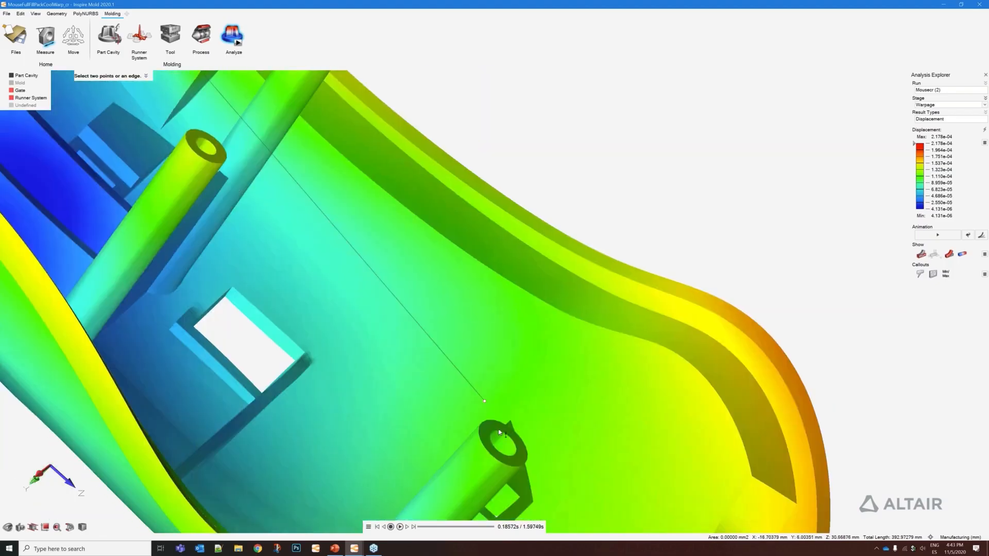
{"action": "left_click", "coordinate": [522, 463]}
{"action": "scroll", "coordinate": [712, 309], "scroll_direction": "down", "scroll_amount": 8}
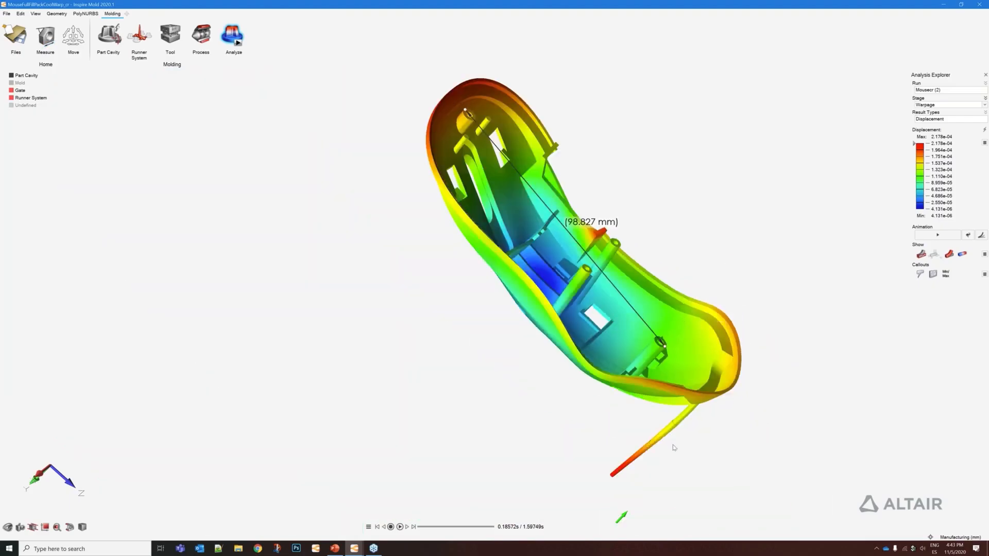
- Replay the warpage animation and scrub between its start and end to compare the boss-to-boss distance before and after deformation
{"action": "left_click", "coordinate": [400, 527]}
{"action": "left_click", "coordinate": [400, 527]}
{"action": "left_click", "coordinate": [399, 527]}
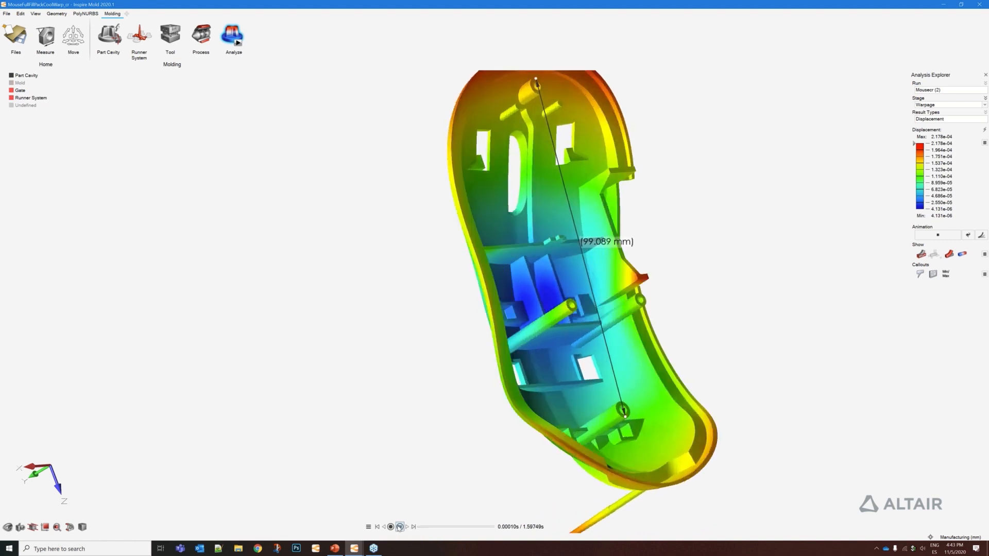
{"action": "left_click_drag", "start_coordinate": [442, 527], "coordinate": [415, 529]}
{"action": "left_click_drag", "start_coordinate": [419, 528], "coordinate": [509, 528]}
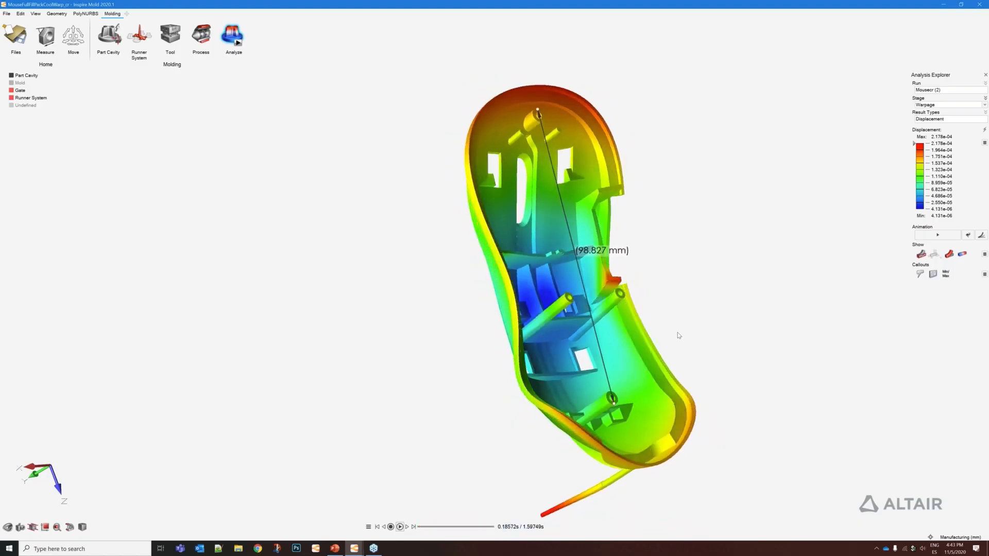